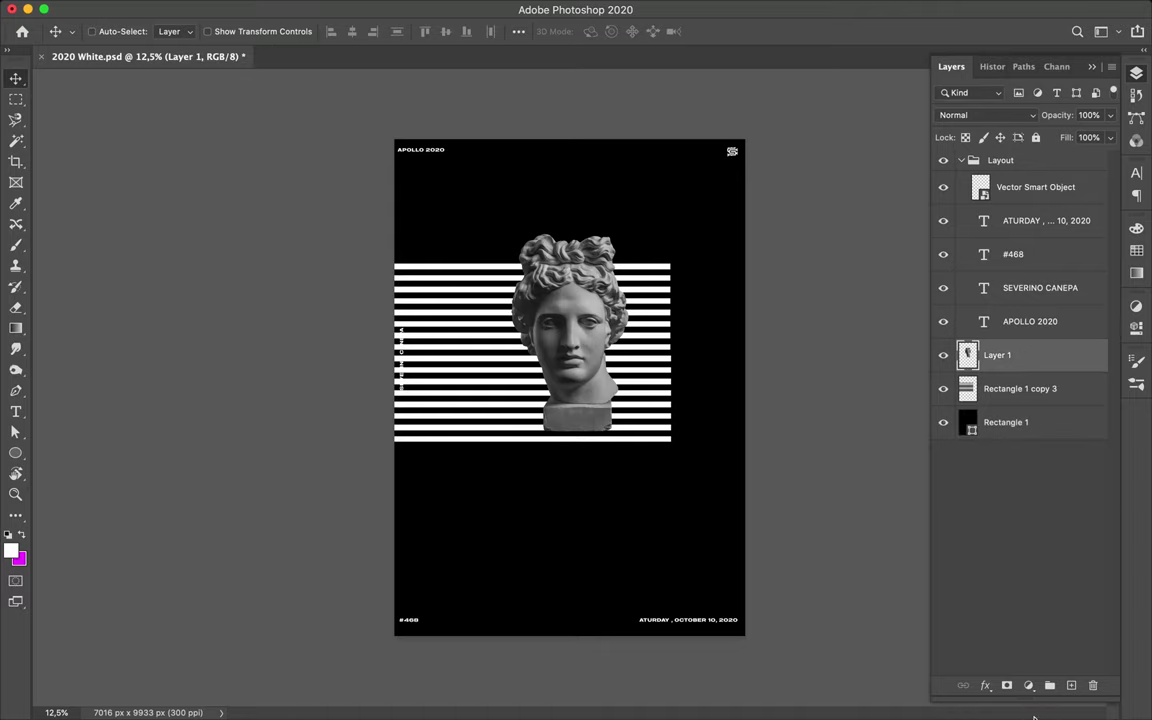
# Step: Add a Levels adjustment to the bust layer that brightens its midtones
pyautogui.click(1028, 685)
pyautogui.click(1049, 473)
pyautogui.moveTo(990, 469); pyautogui.dragTo(979, 471)
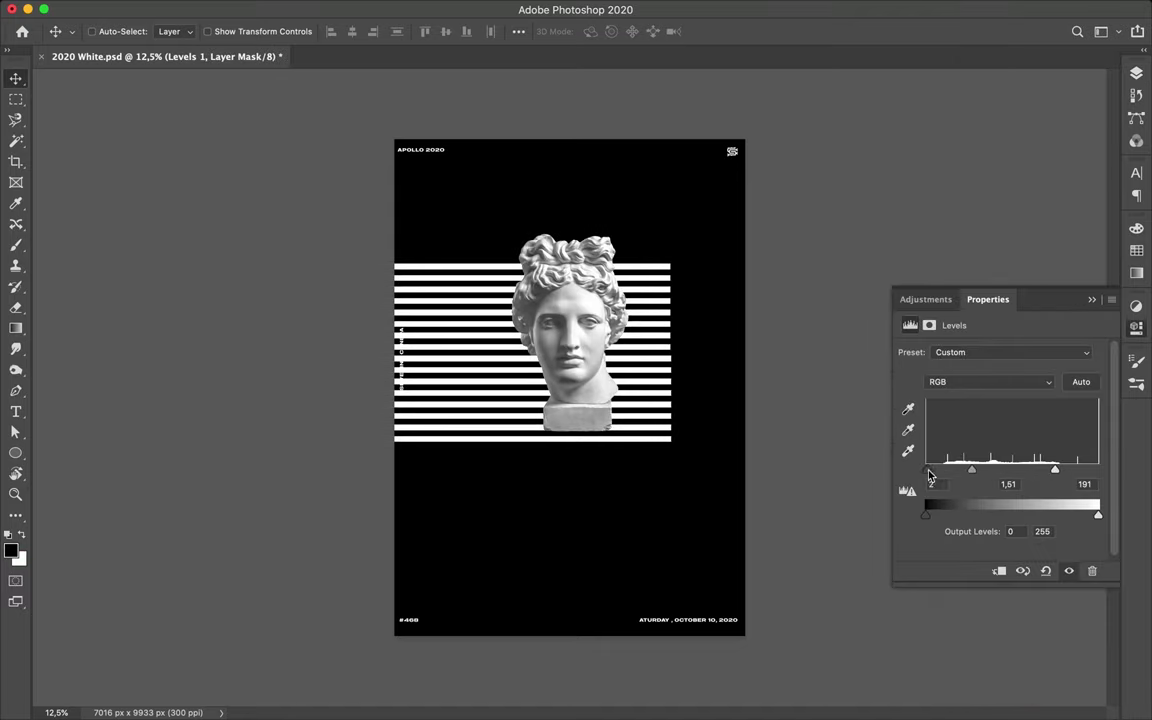
pyautogui.click(1136, 72)
# Step: Enlarge the Apollo bust to 120% with Free Transform
pyautogui.click(1000, 355)
pyautogui.hotkey('ctrl', 't')
pyautogui.click(302, 31)
pyautogui.write('120')
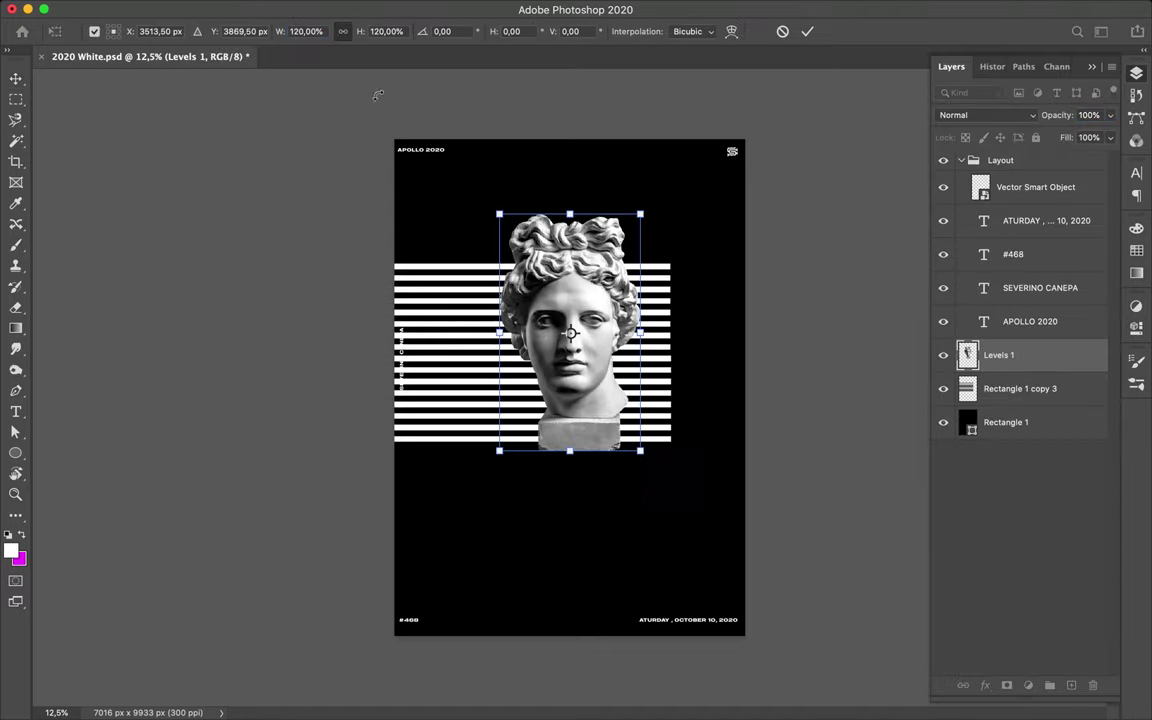
pyautogui.press('Return')
# Step: Liquify the striped rectangle into a tall wave flowing toward the upper left
pyautogui.keyDown('ctrl'); pyautogui.click(458, 320); pyautogui.keyUp('ctrl')
pyautogui.click(374, 9)
pyautogui.click(392, 138)
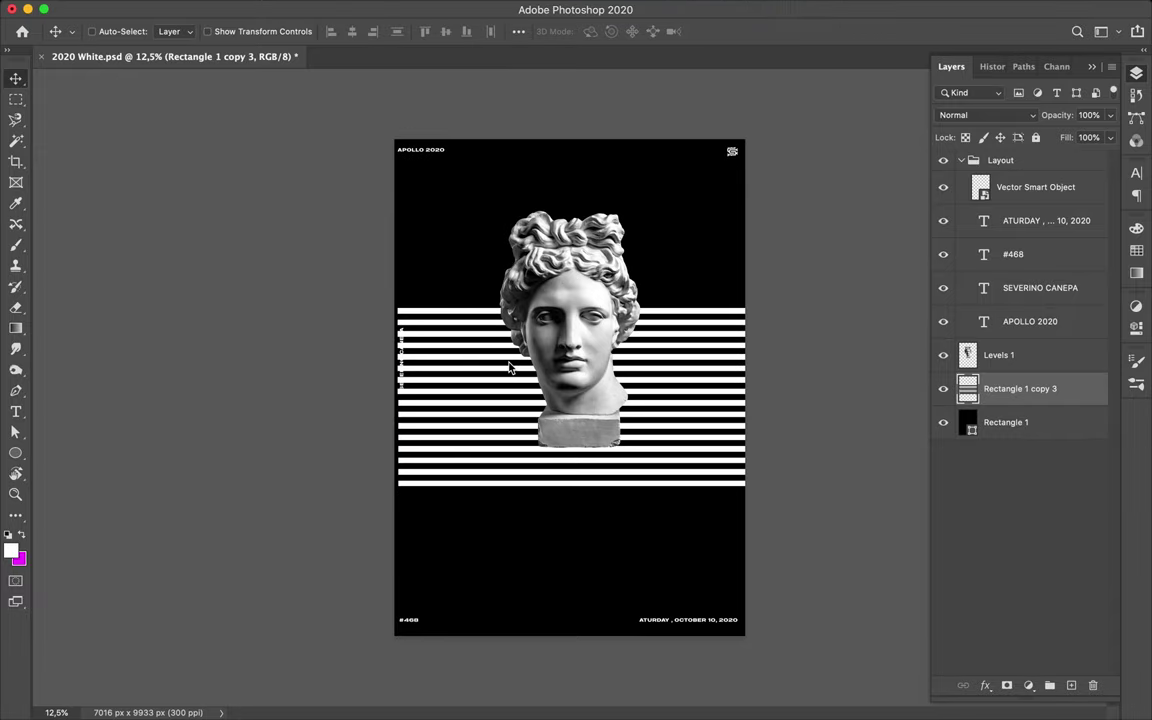
pyautogui.moveTo(680, 250)
pyautogui.mouseDown()
pyautogui.moveTo(572, 480)
pyautogui.moveTo(260, 640)
pyautogui.mouseUp()
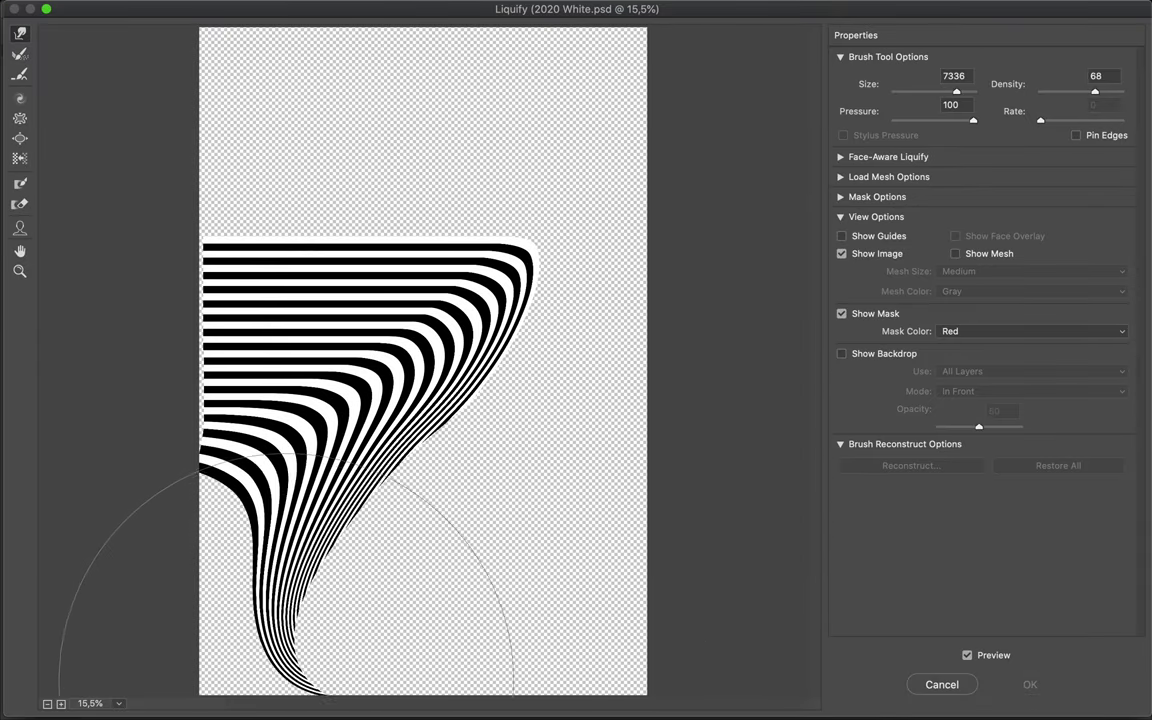
pyautogui.moveTo(40, 510); pyautogui.dragTo(637, 168)
pyautogui.press('Return')
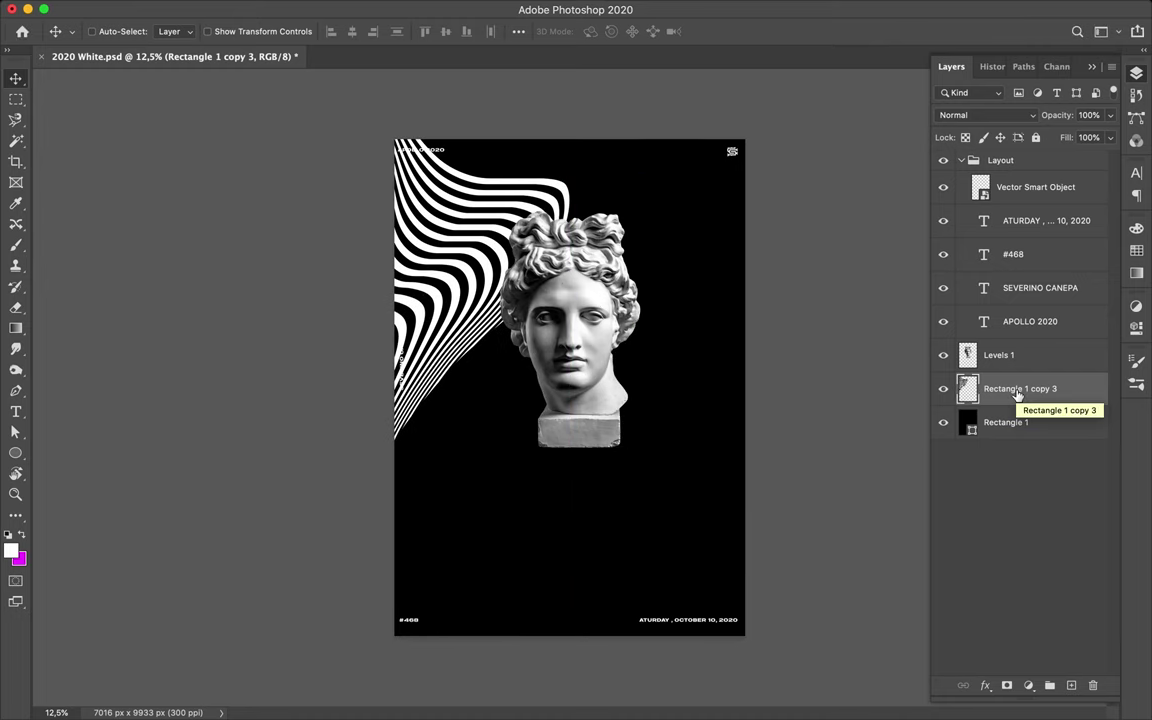
# Step: Compare the warp with undo and redo, then duplicate the stripes layer
pyautogui.hotkey('ctrl', 'z')
pyautogui.hotkey('ctrl', 'shift', 'z')
pyautogui.hotkey('ctrl', 'j')
pyautogui.hotkey('ctrl', 'j')
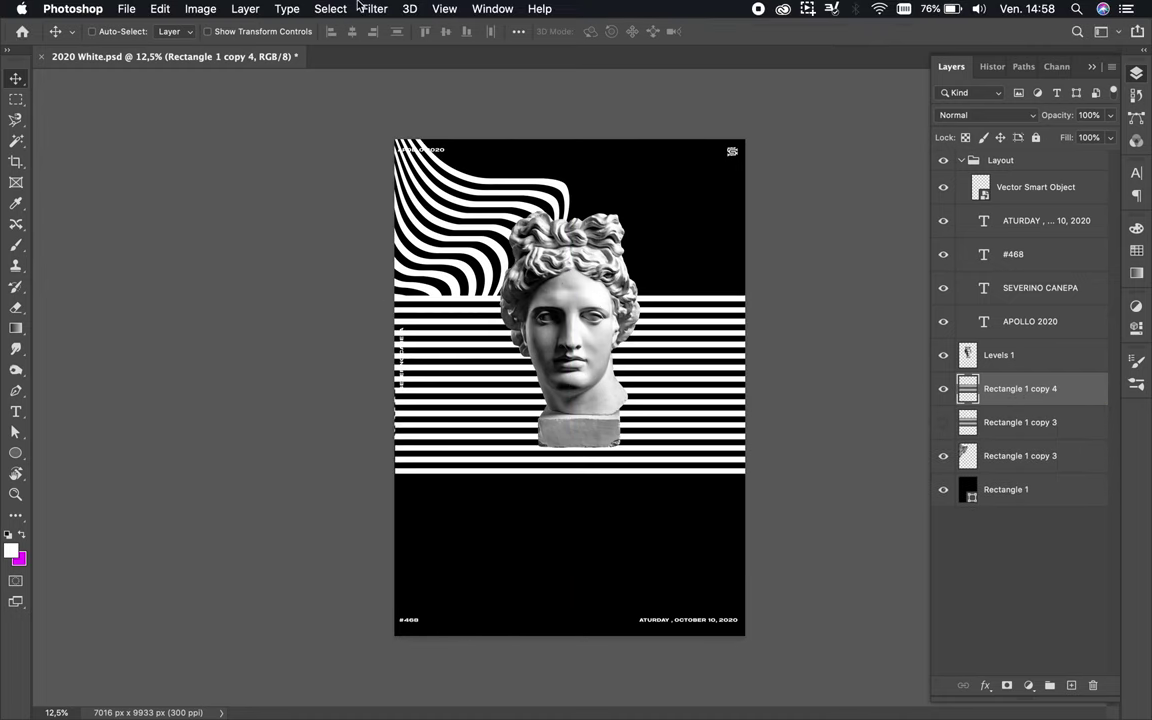
# Step: Liquify a stripes copy into a sweeping lower-left wave using a smaller brush
pyautogui.click(372, 8)
pyautogui.click(355, 28)
pyautogui.click(706, 287)
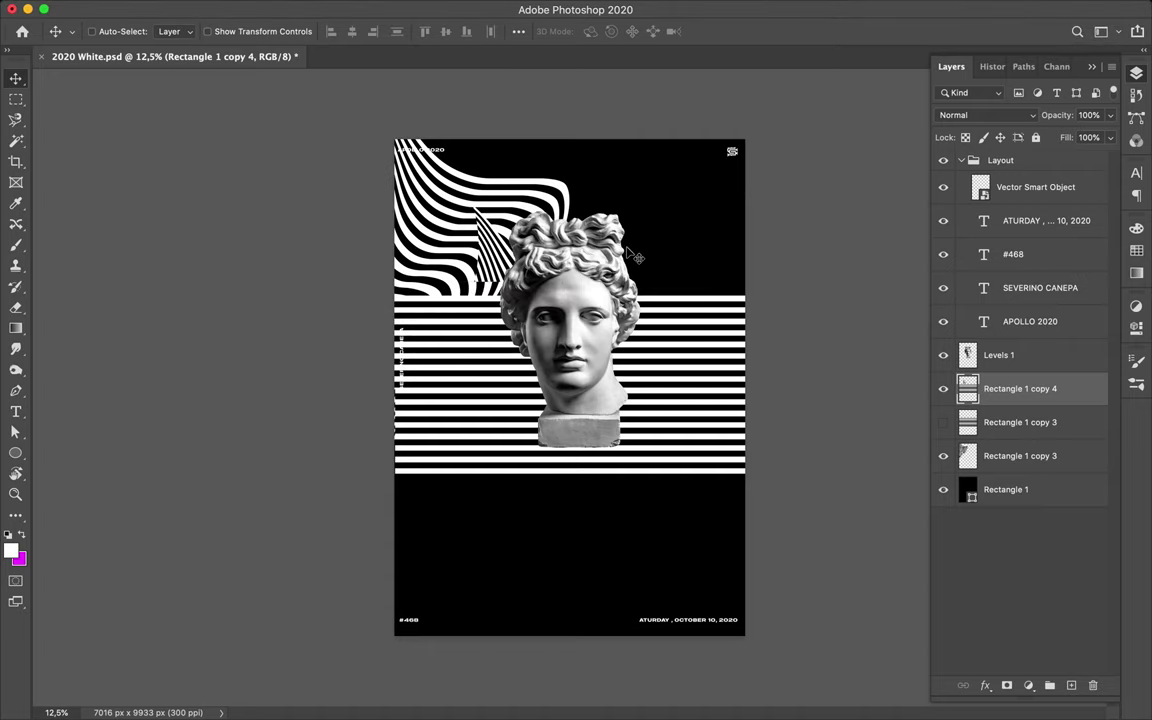
pyautogui.click(372, 8)
pyautogui.click(388, 206)
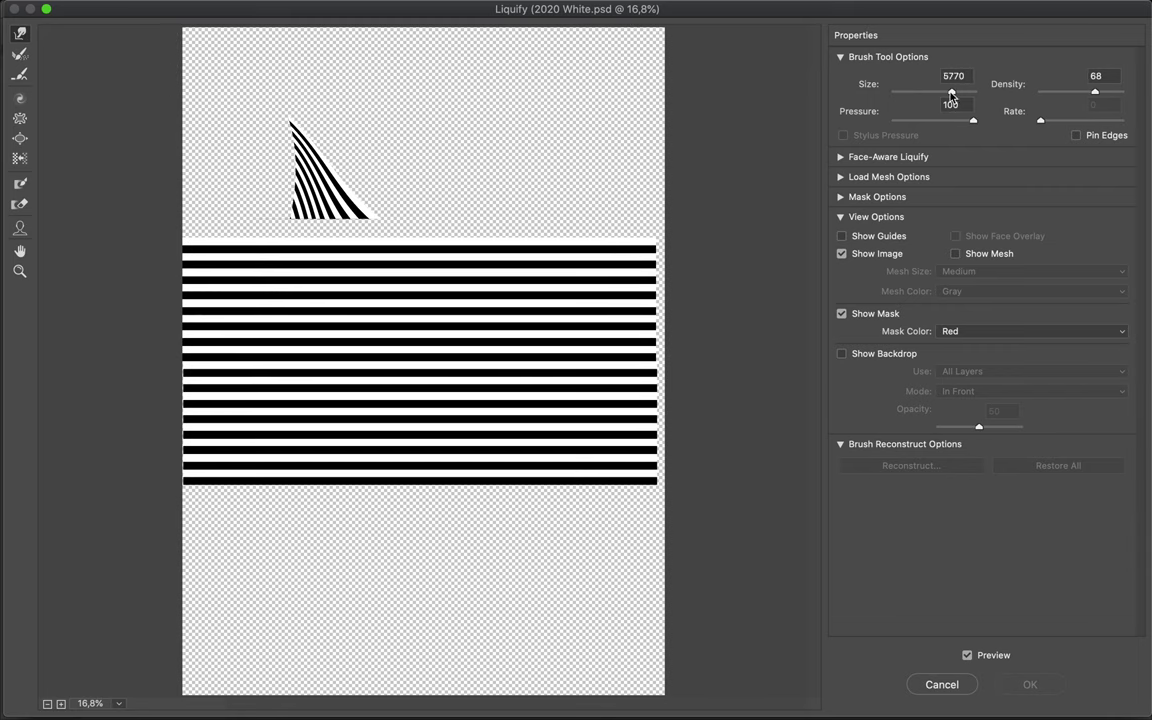
pyautogui.moveTo(956, 91); pyautogui.dragTo(943, 91)
pyautogui.moveTo(596, 230); pyautogui.dragTo(586, 154)
pyautogui.moveTo(369, 309)
pyautogui.mouseDown()
pyautogui.moveTo(334, 257)
pyautogui.moveTo(141, 586)
pyautogui.moveTo(278, 586)
pyautogui.moveTo(437, 396)
pyautogui.moveTo(590, 485)
pyautogui.mouseUp()
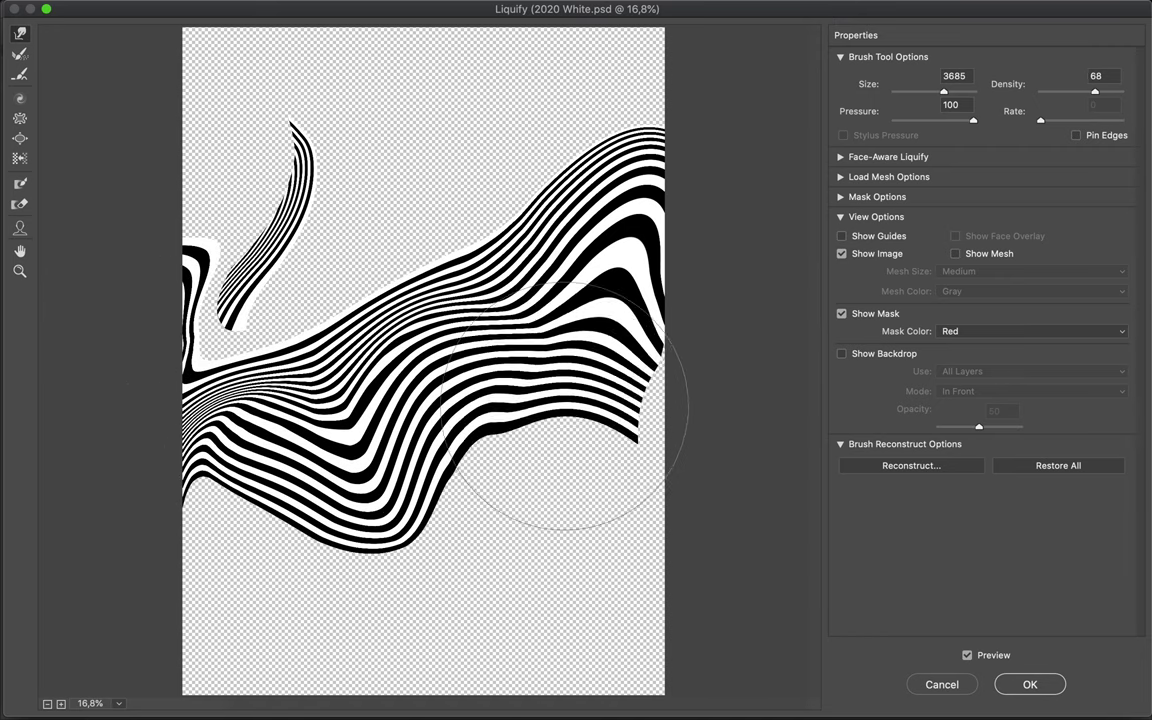
pyautogui.click(1030, 684)
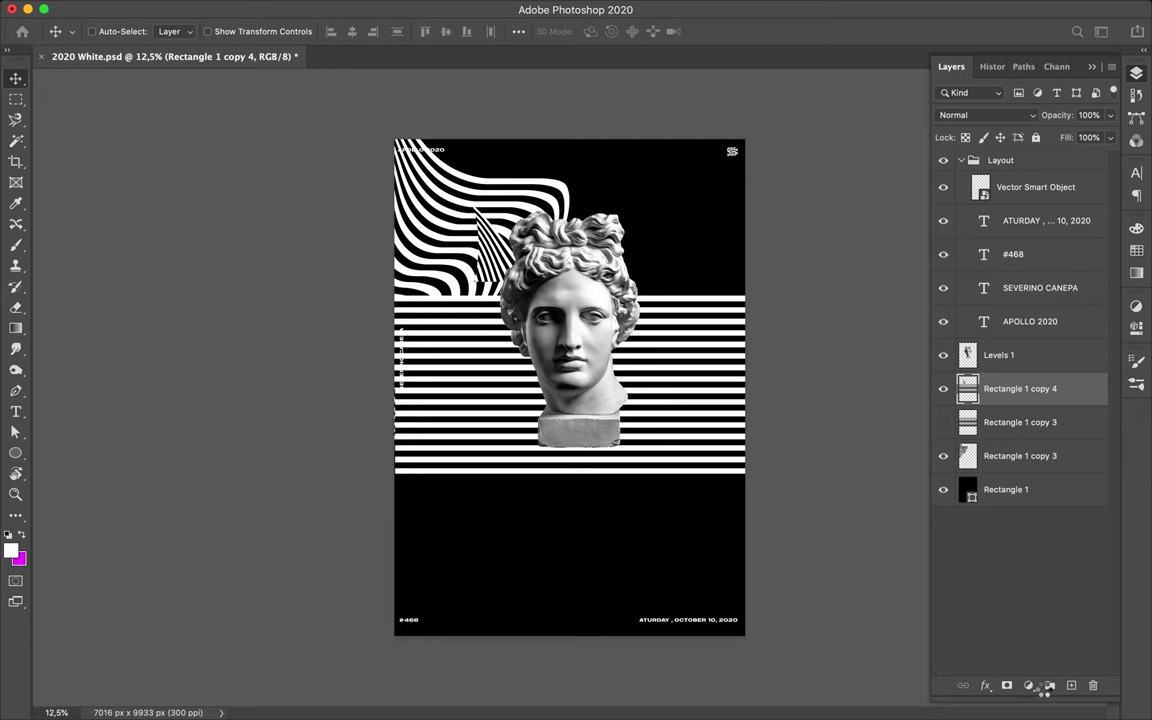
# Step: Move the new wave down to the poster bottom and merge the stripe layer
pyautogui.moveTo(670, 415); pyautogui.dragTo(672, 632)
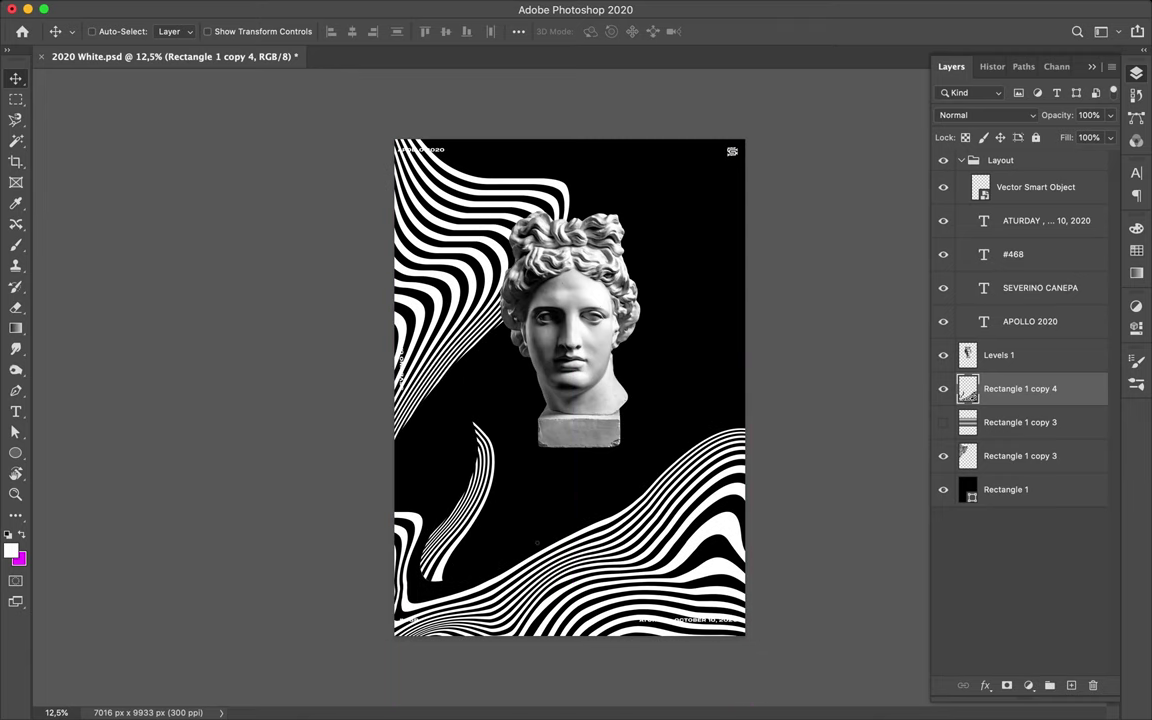
pyautogui.press('e')
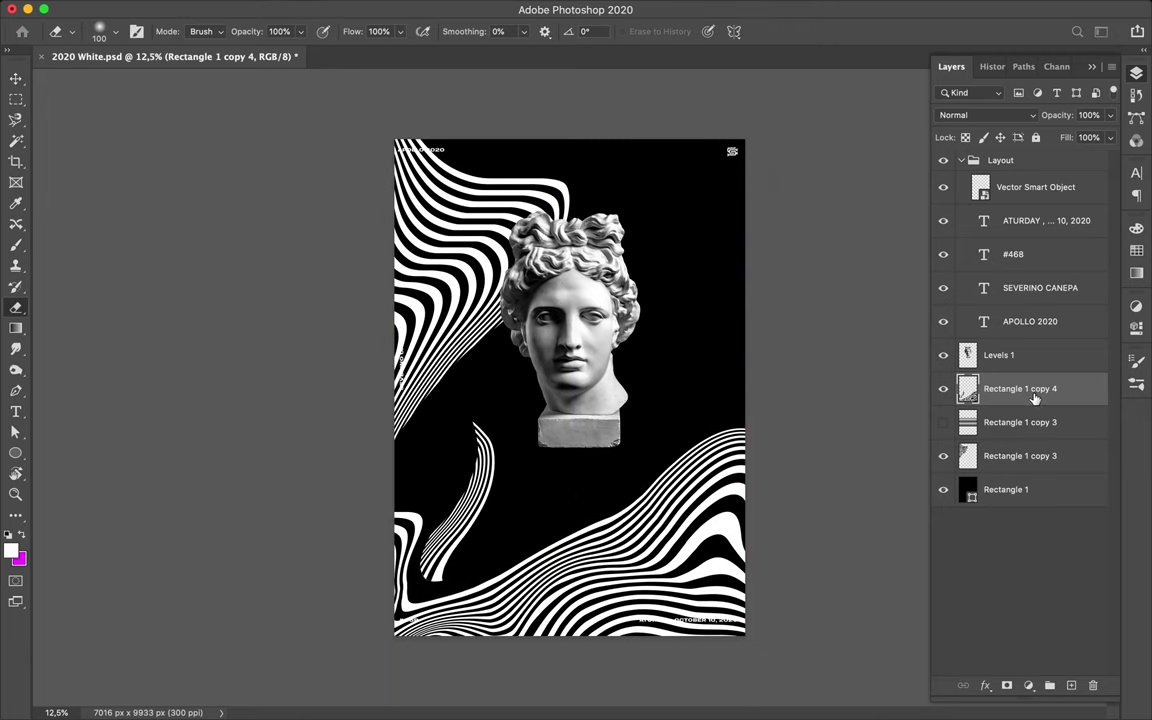
pyautogui.rightClick(1030, 392)
pyautogui.click(860, 232)
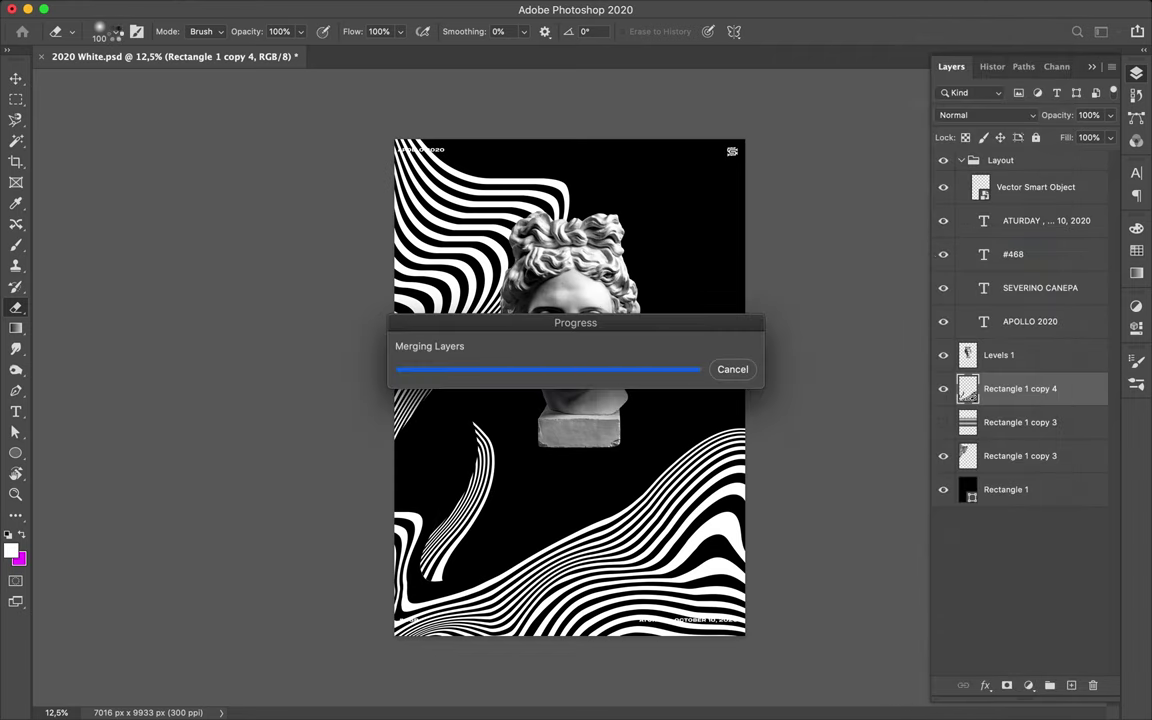
# Step: Erase the stray lower-left strand with a Hard Round eraser, then duplicate the straight stripes
pyautogui.click(107, 31)
pyautogui.click(104, 259)
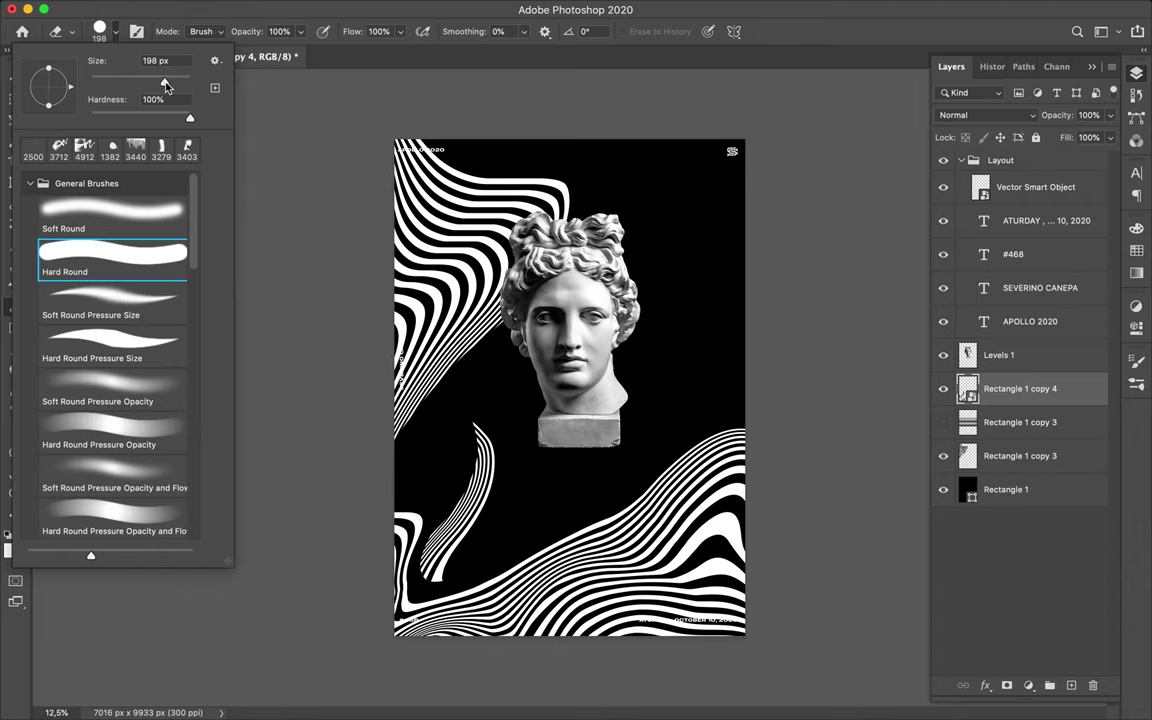
pyautogui.press('Return')
pyautogui.moveTo(478, 430); pyautogui.dragTo(447, 567)
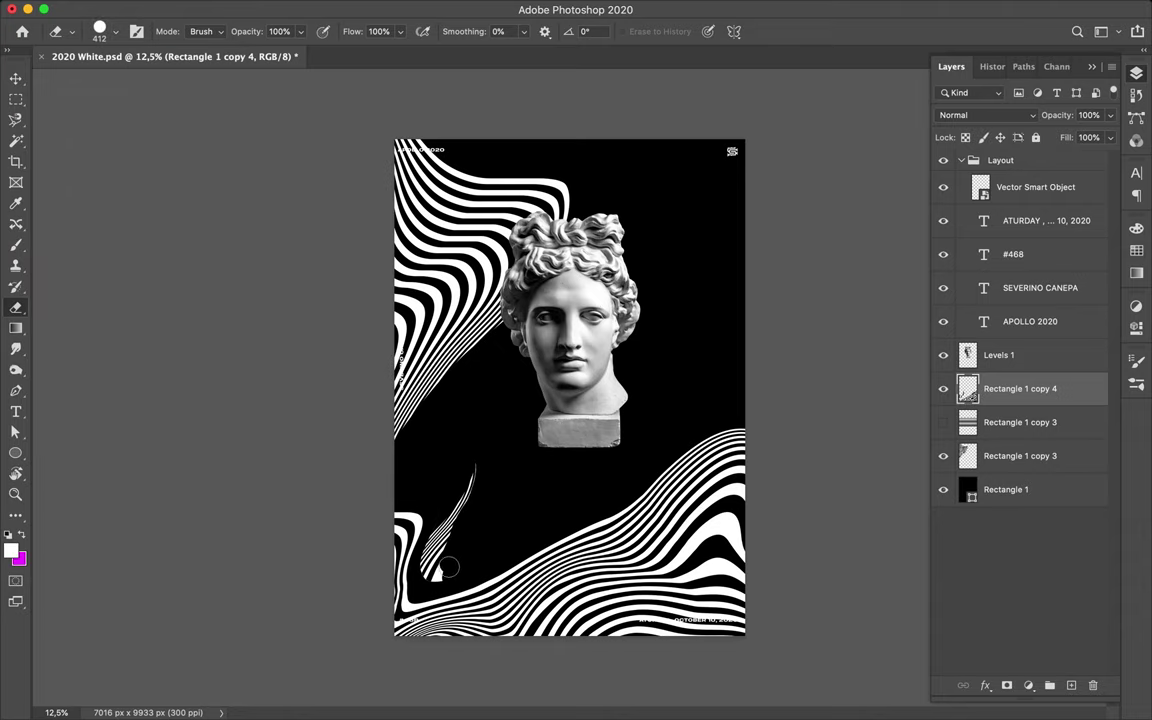
pyautogui.moveTo(1020, 422); pyautogui.dragTo(1020, 386)
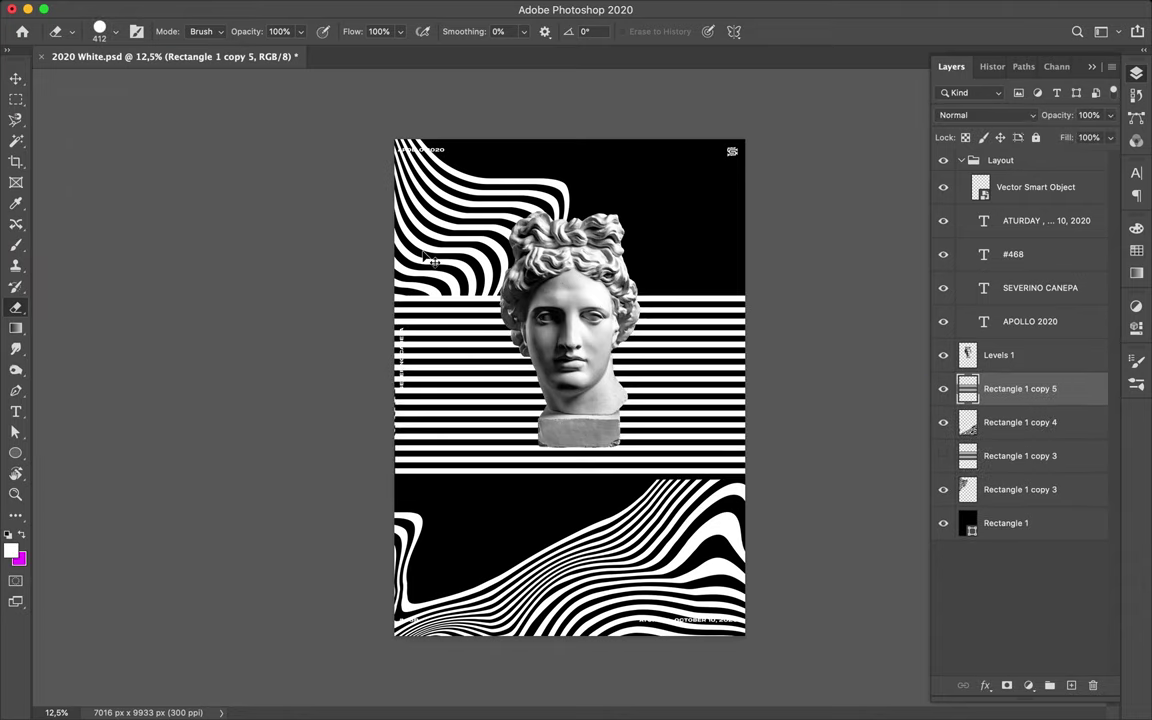
# Step: Rotate the new stripes copy to vertical with Free Transform
pyautogui.hotkey('ctrl', 't')
pyautogui.moveTo(382, 234)
pyautogui.mouseDown()
pyautogui.moveTo(448, 179)
pyautogui.moveTo(625, 195)
pyautogui.mouseUp()
pyautogui.press('Return')
pyautogui.press('e')
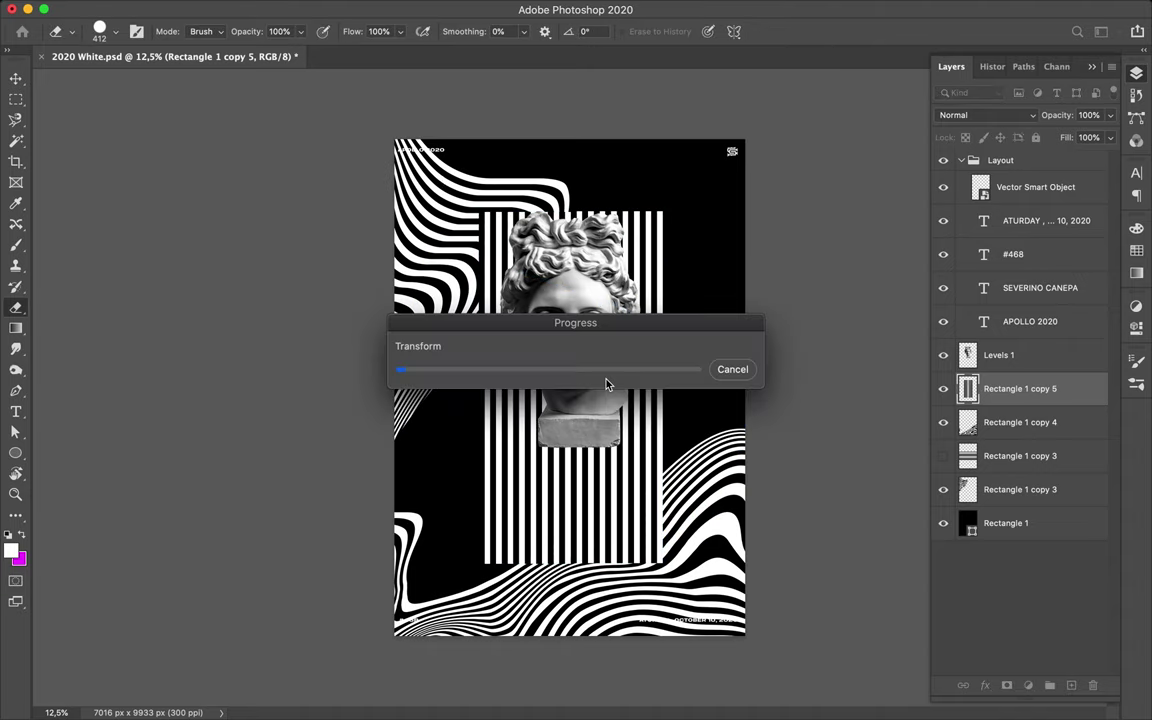
pyautogui.click(331, 8)
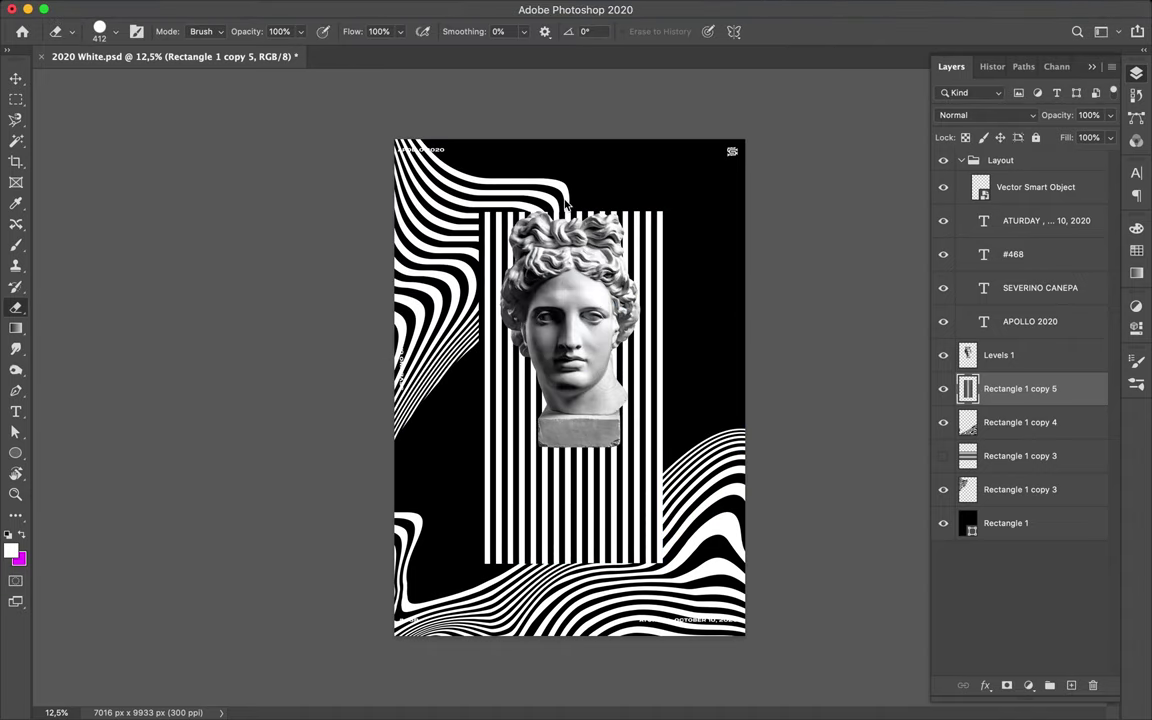
# Step: Liquify the vertical stripes into a diagonal wave and shift it to the right
pyautogui.hotkey('ctrl', 'shift', 'x')
pyautogui.moveTo(386, 154)
pyautogui.mouseDown()
pyautogui.moveTo(514, 51)
pyautogui.moveTo(656, 39)
pyautogui.mouseUp()
pyautogui.moveTo(540, 330)
pyautogui.mouseDown()
pyautogui.moveTo(430, 335)
pyautogui.moveTo(514, 424)
pyautogui.mouseUp()
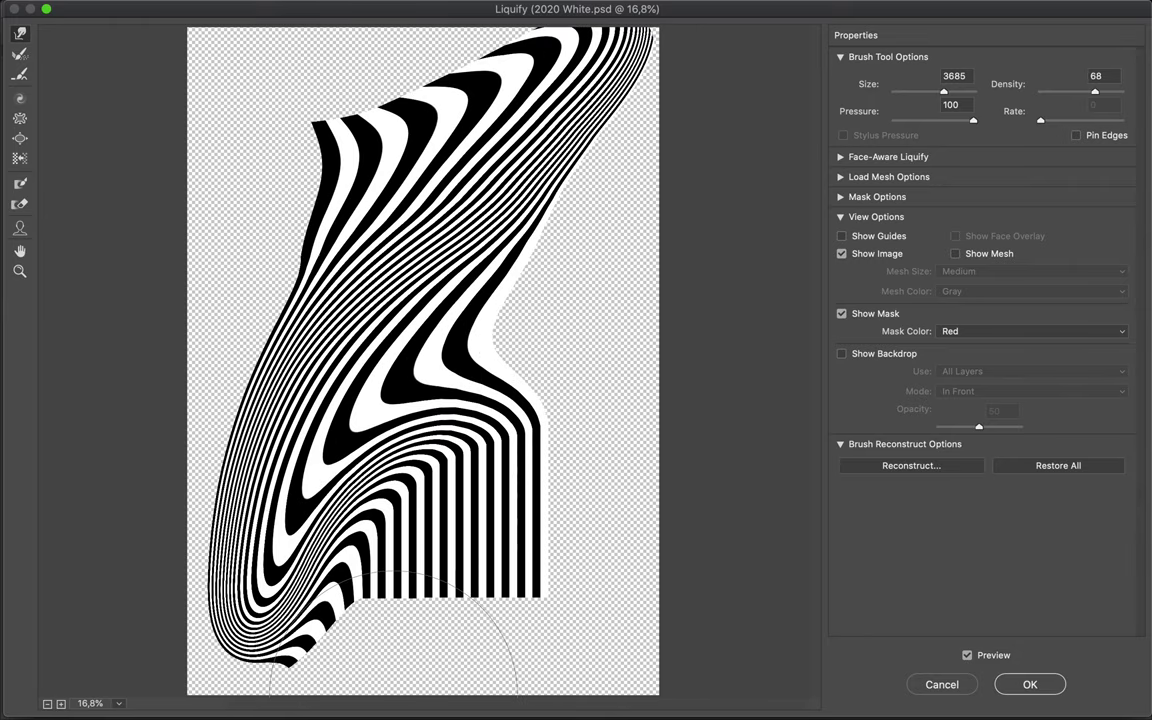
pyautogui.moveTo(475, 617)
pyautogui.mouseDown()
pyautogui.moveTo(450, 565)
pyautogui.moveTo(728, 390)
pyautogui.moveTo(643, 360)
pyautogui.moveTo(643, 296)
pyautogui.moveTo(411, 553)
pyautogui.mouseUp()
pyautogui.moveTo(265, 205)
pyautogui.mouseDown()
pyautogui.moveTo(141, 180)
pyautogui.moveTo(668, 193)
pyautogui.moveTo(720, 230)
pyautogui.mouseUp()
pyautogui.click(1030, 685)
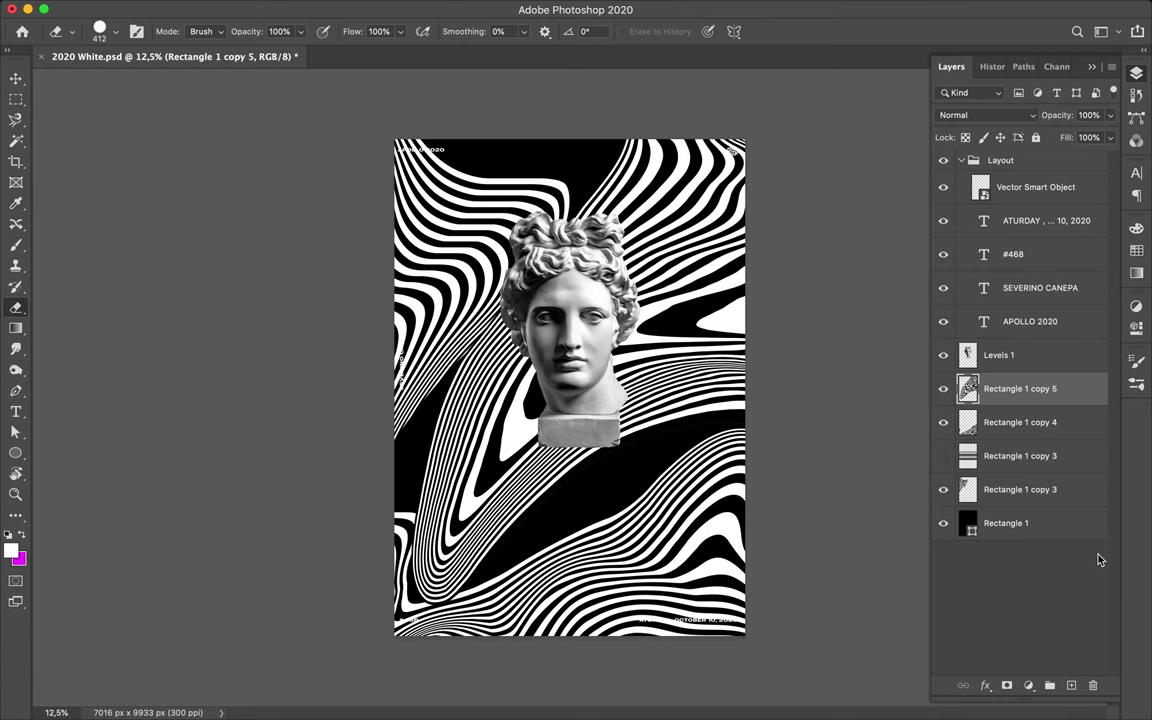
pyautogui.press('v')
pyautogui.moveTo(706, 338)
pyautogui.mouseDown()
pyautogui.moveTo(826, 351)
pyautogui.moveTo(784, 296)
pyautogui.mouseUp()
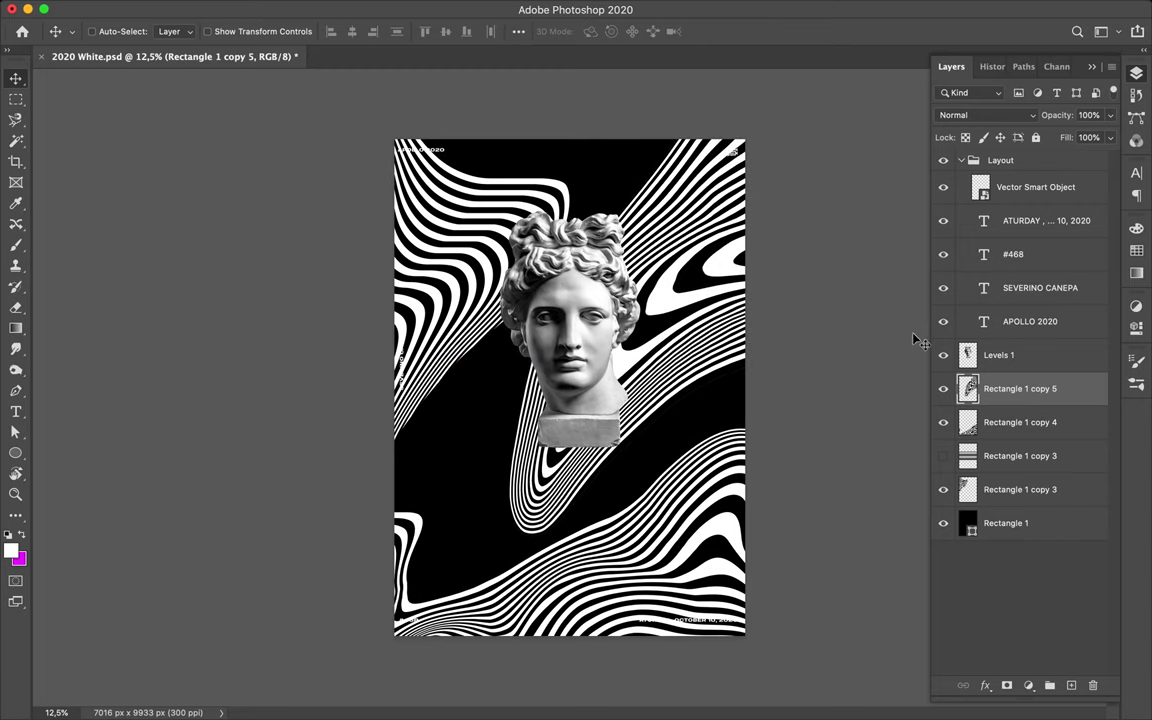
# Step: Scale the third wave to 91.24% and rotate it to about -38°
pyautogui.hotkey('ctrl', 't')
pyautogui.moveTo(507, 540); pyautogui.dragTo(534, 496)
pyautogui.moveTo(525, 62); pyautogui.dragTo(445, 165)
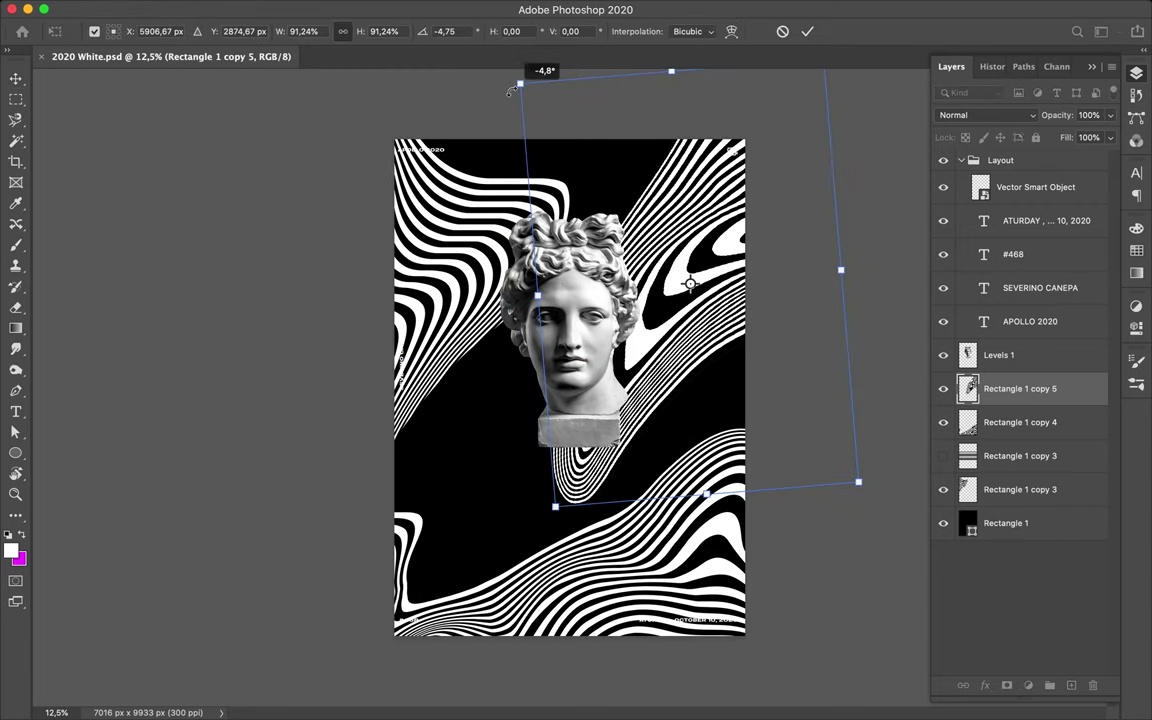
pyautogui.moveTo(541, 210); pyautogui.dragTo(692, 246)
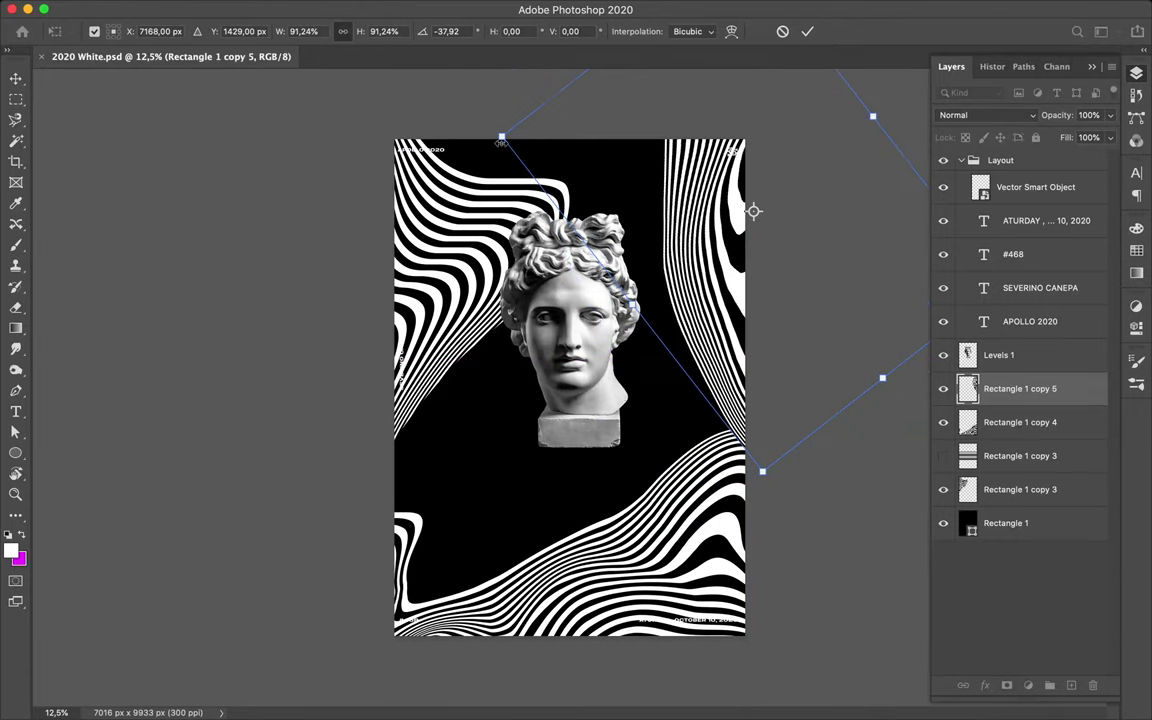
pyautogui.press('Return')
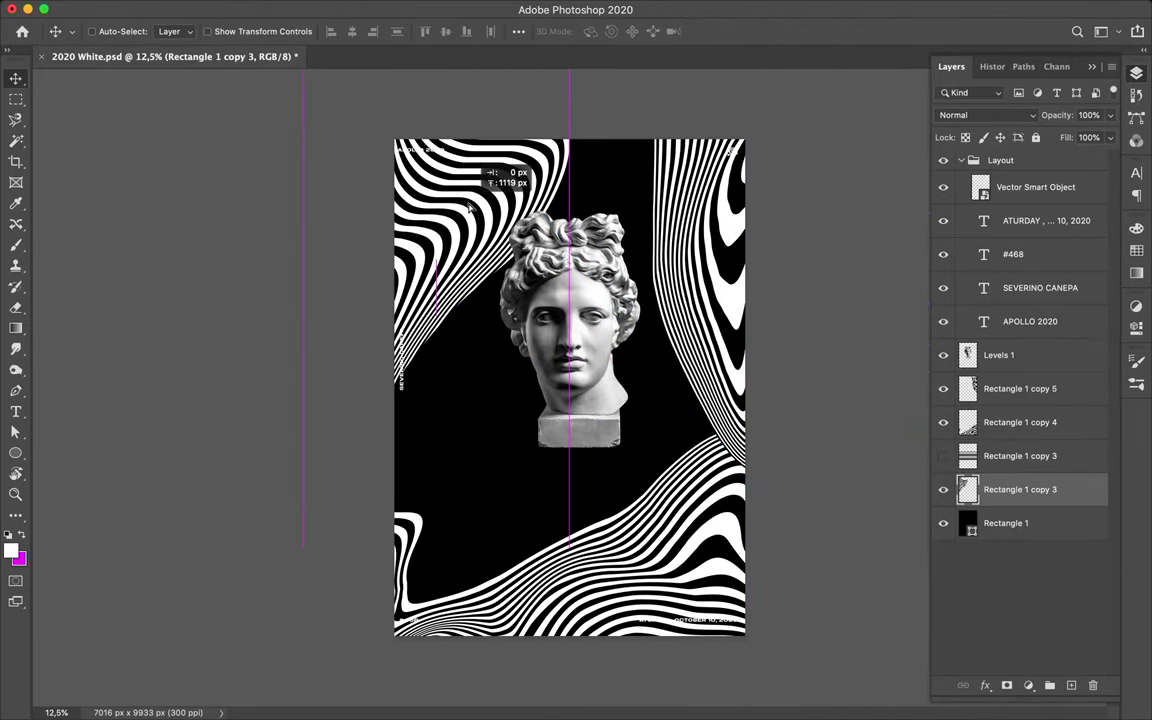
# Step: Reposition Rectangle 1 copy 5, move the bust below the stripes, and add a lower-right bust copy on top
pyautogui.keyDown('ctrl'); pyautogui.click(730, 492); pyautogui.keyUp('ctrl')
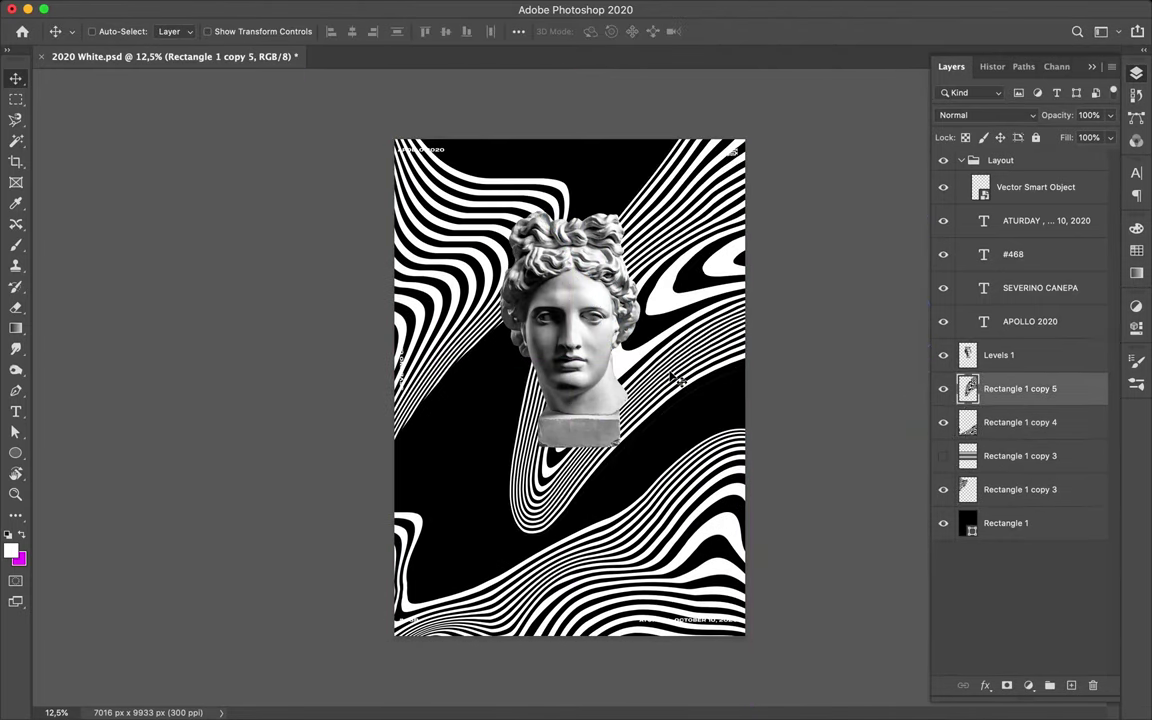
pyautogui.moveTo(730, 492); pyautogui.dragTo(693, 357)
pyautogui.moveTo(999, 355); pyautogui.dragTo(1023, 437)
pyautogui.moveTo(570, 330); pyautogui.dragTo(645, 500)
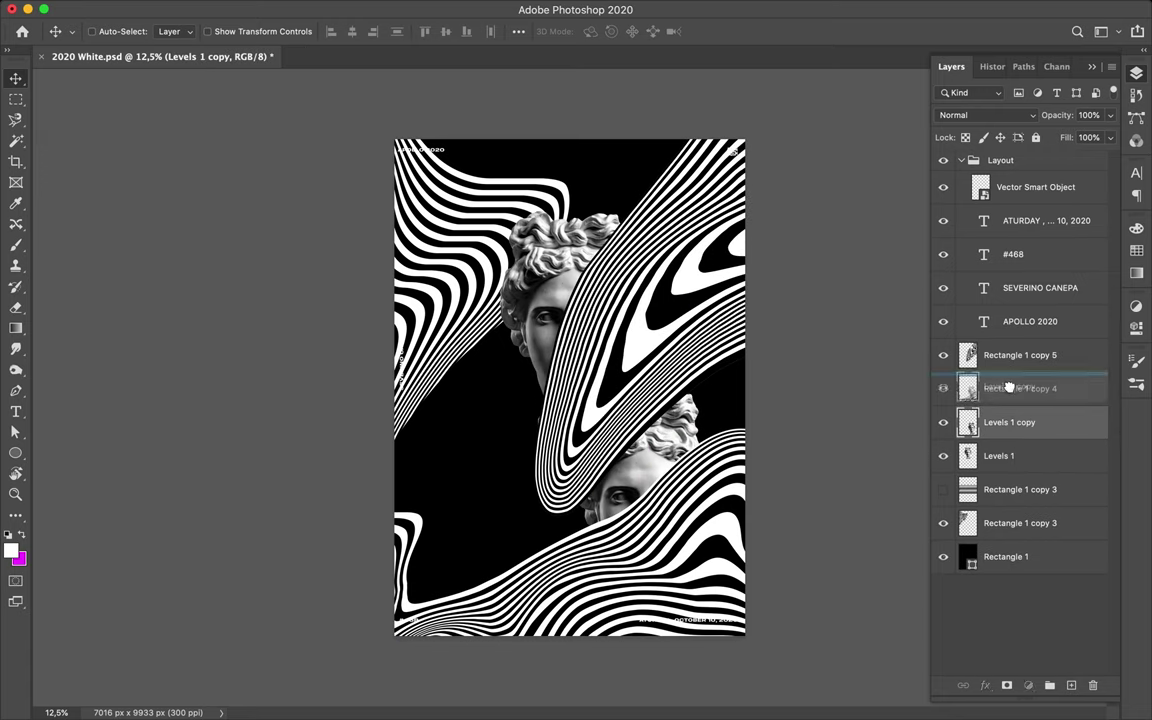
pyautogui.moveTo(1022, 416); pyautogui.dragTo(999, 340)
# Step: Mask out the lower part of the bust copy and nudge the upper bust up and right
pyautogui.click(1006, 685)
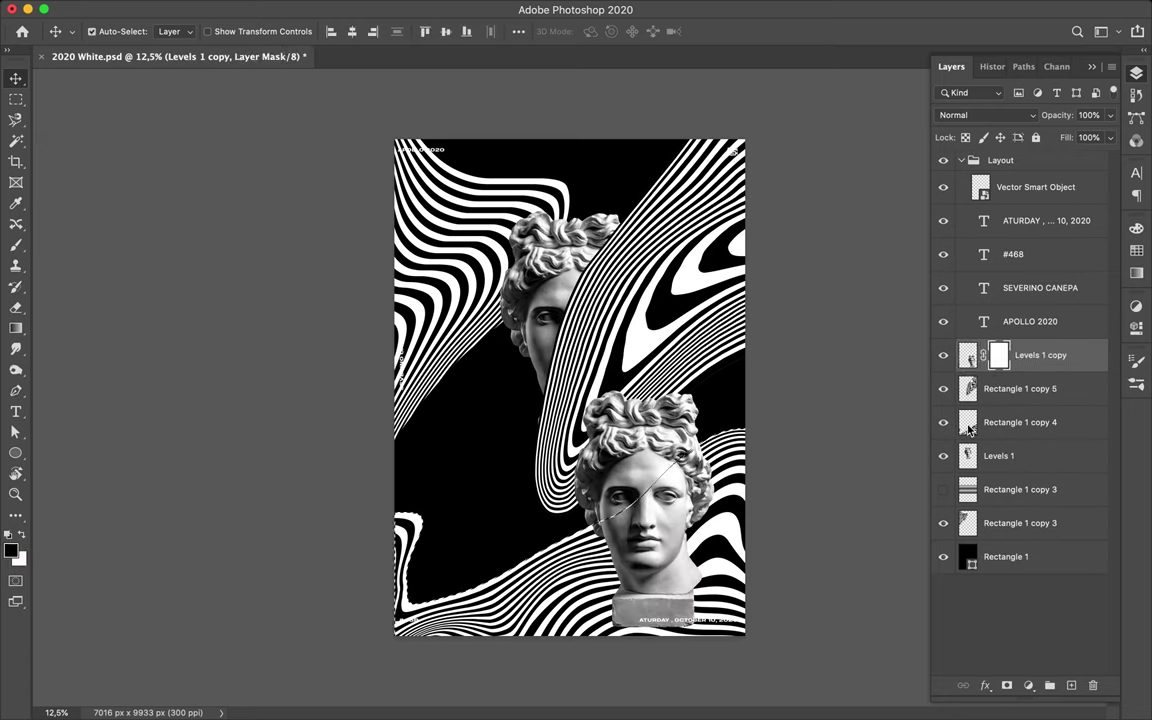
pyautogui.press('b')
pyautogui.click(62, 31)
pyautogui.moveTo(600, 420); pyautogui.dragTo(610, 550)
pyautogui.press('m')
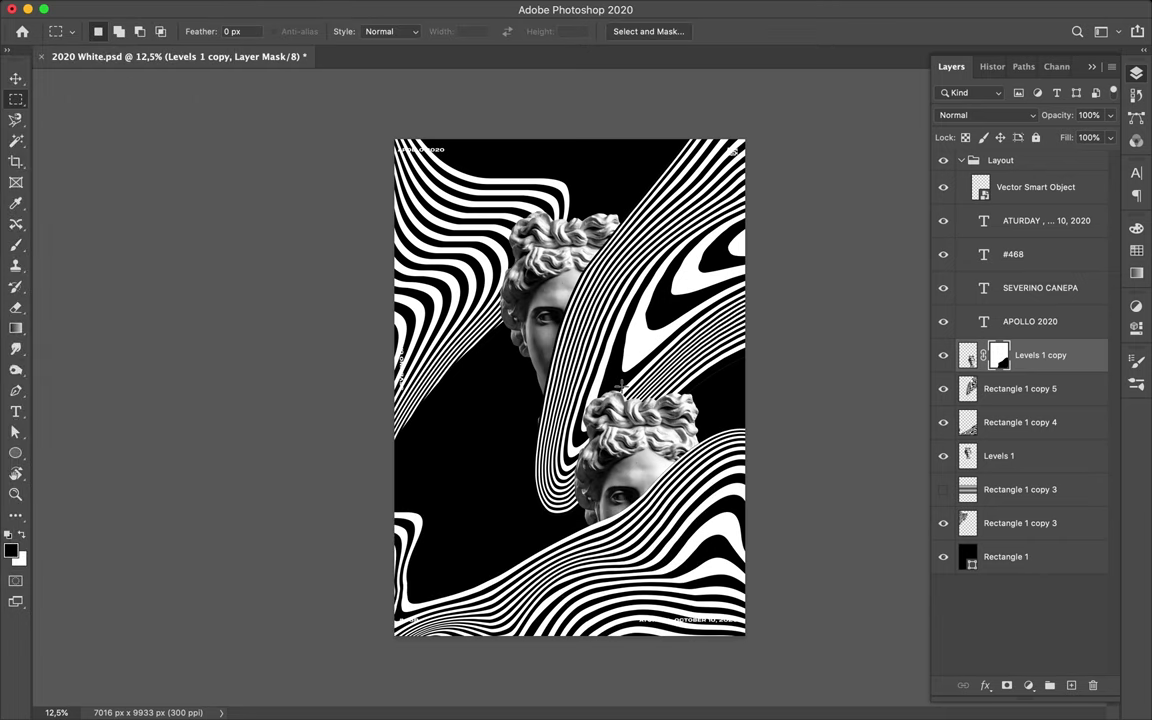
pyautogui.press('v')
pyautogui.moveTo(543, 300); pyautogui.dragTo(549, 289)
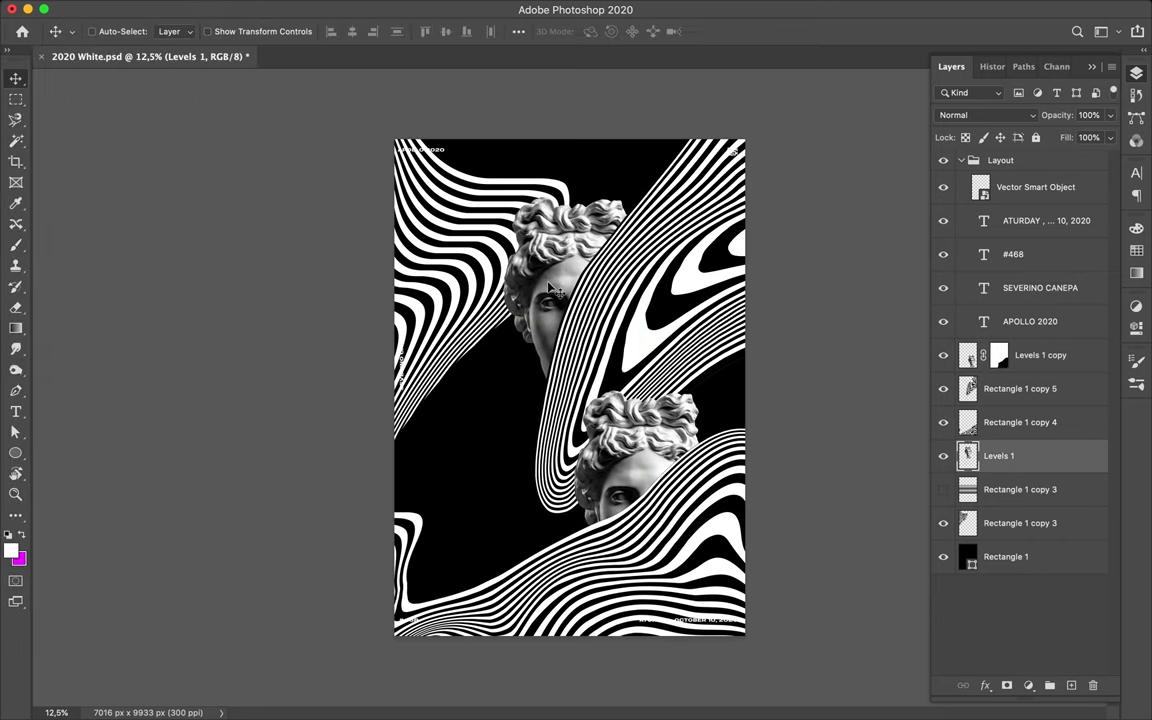
pyautogui.click(18, 558)
# Step: Set the background colour to cyan
pyautogui.click(913, 342)
pyautogui.scroll(3, 475, 305)
pyautogui.scroll(1, 475, 305)
pyautogui.press('b')
# Step: Add a new layer above Levels 1 and choose the Hand Drawn Spatter Brush preset
pyautogui.click(1071, 685)
pyautogui.click(108, 31)
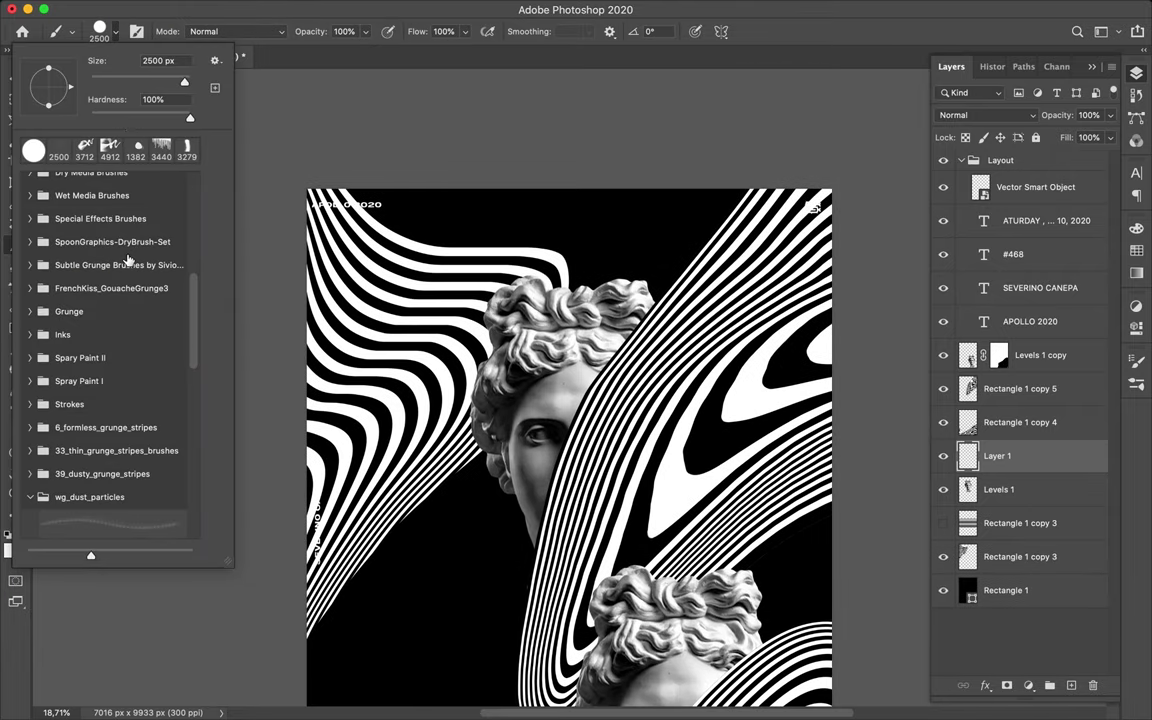
pyautogui.scroll(-5, 100, 350)
pyautogui.click(30, 234)
pyautogui.click(30, 526)
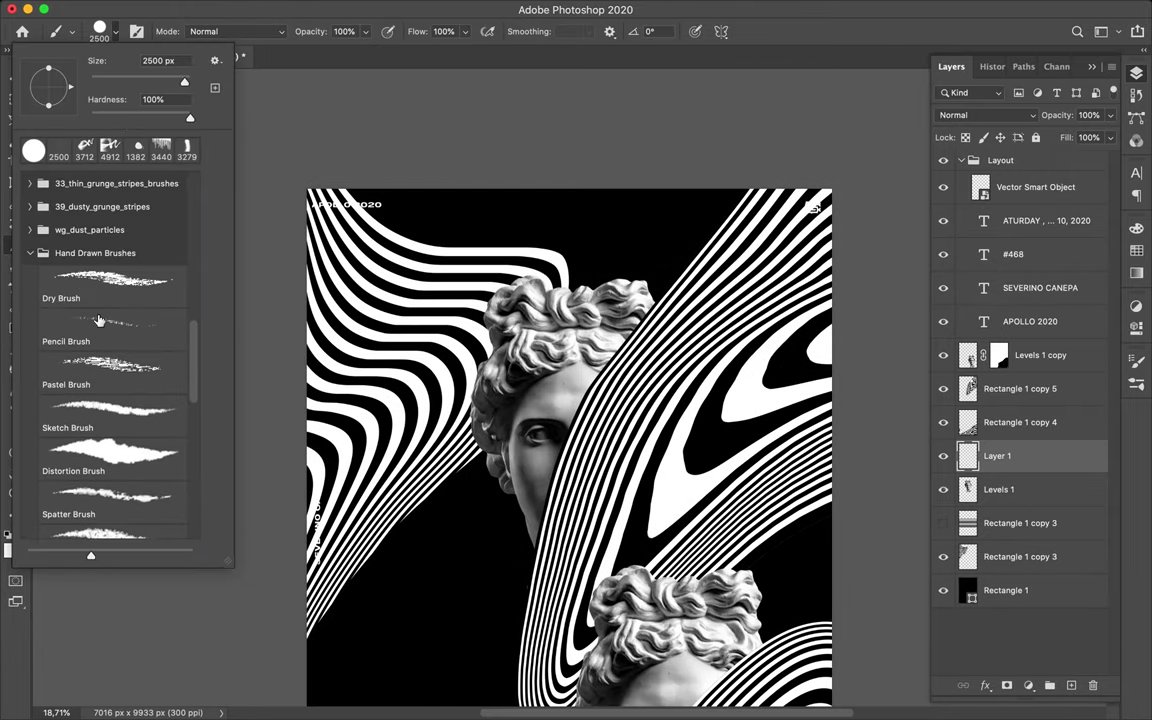
pyautogui.scroll(-2, 100, 380)
pyautogui.click(100, 315)
pyautogui.press('.')
pyautogui.press('.')
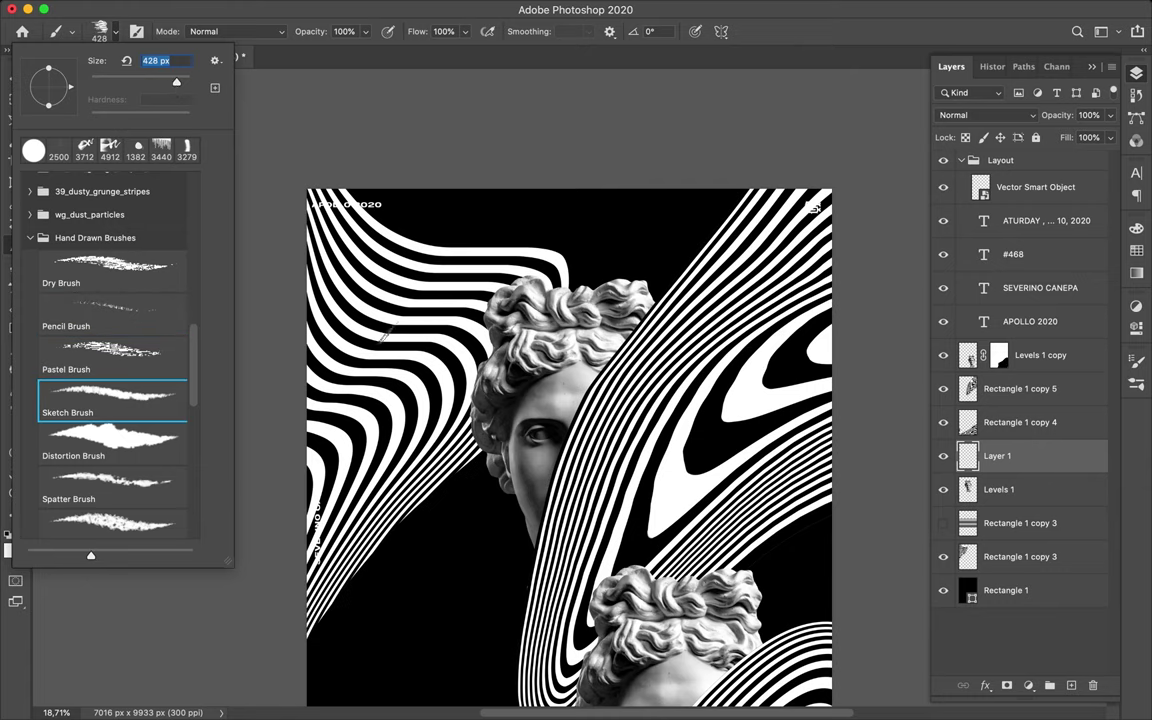
pyautogui.press('.')
pyautogui.press('.')
pyautogui.scroll(-3, 364, 200)
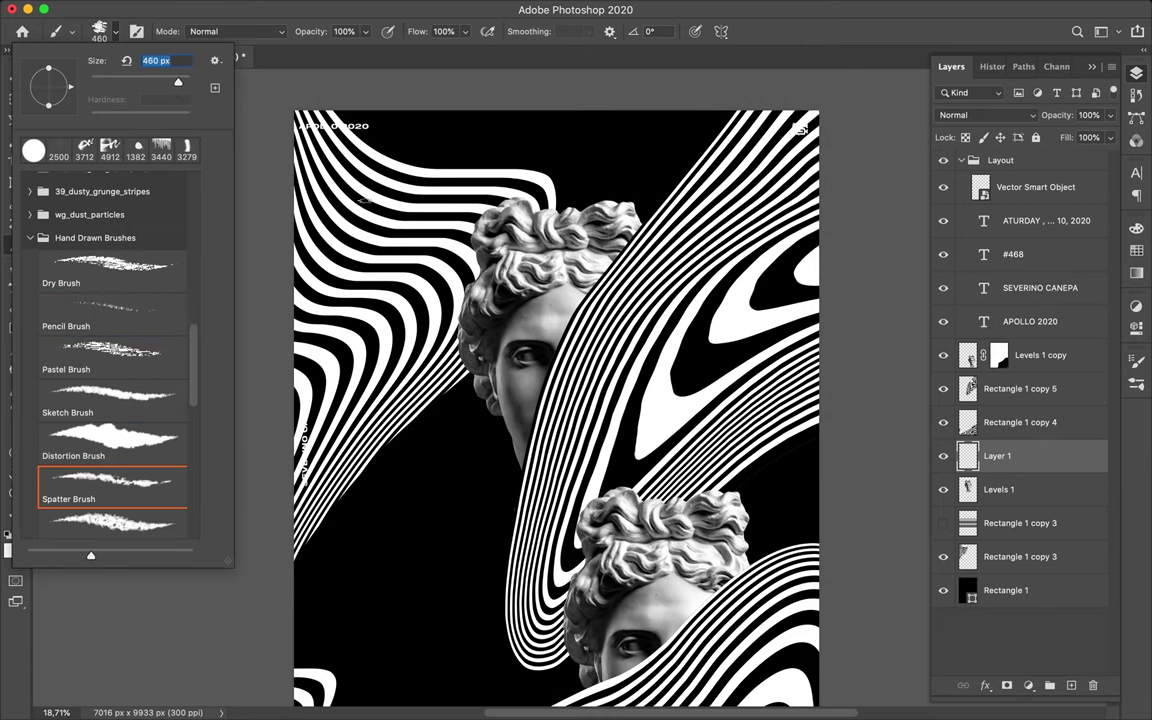
pyautogui.press('Return')
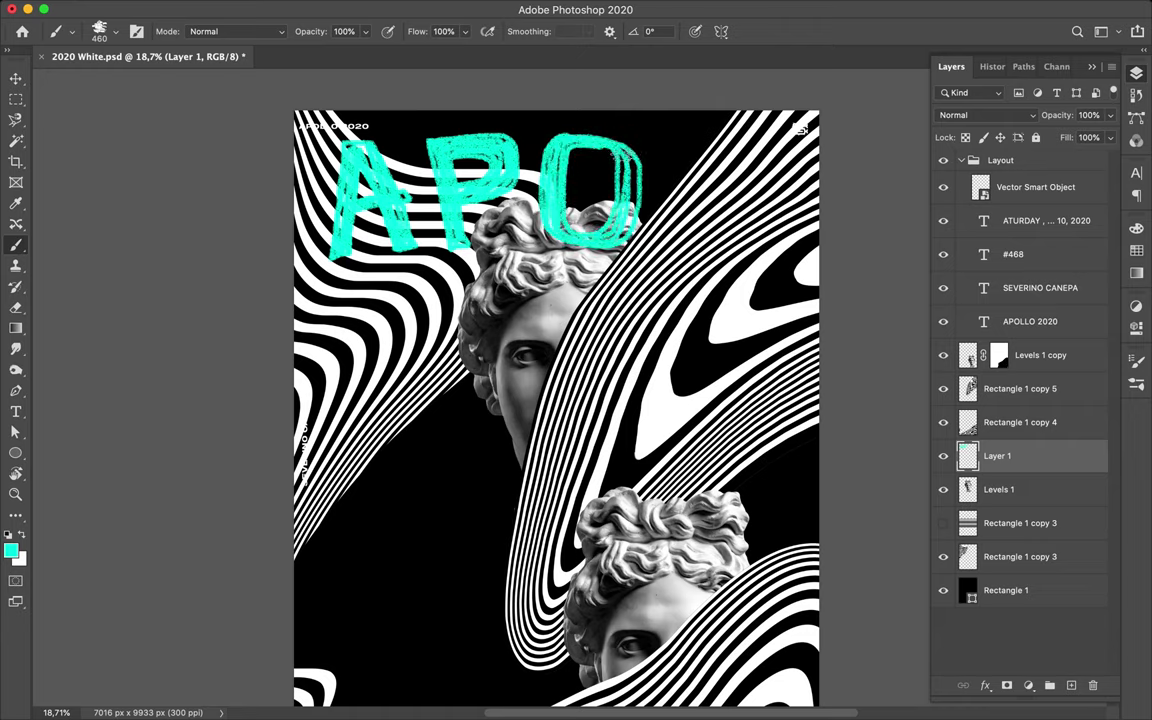
# Step: Name the teal hand-lettered layer APO
pyautogui.scroll(-3, 706, 166)
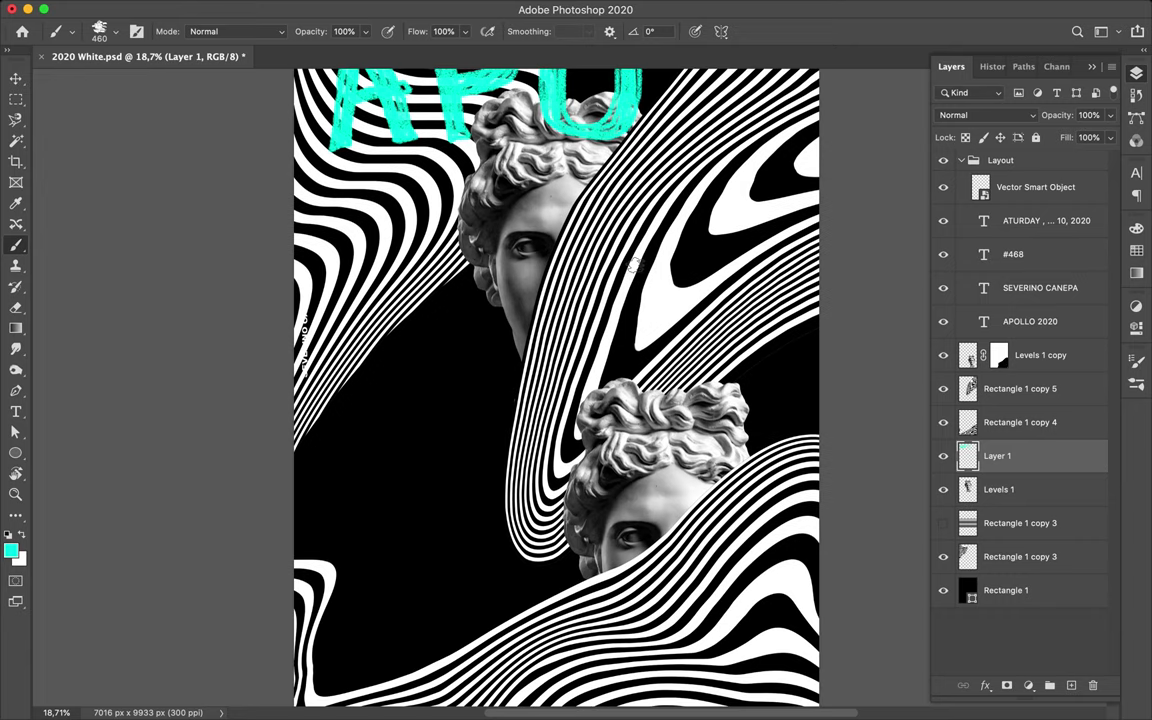
pyautogui.write('APO')
pyautogui.press('Return')
pyautogui.hotkey('ctrl', 'shift', 'alt', 'n')
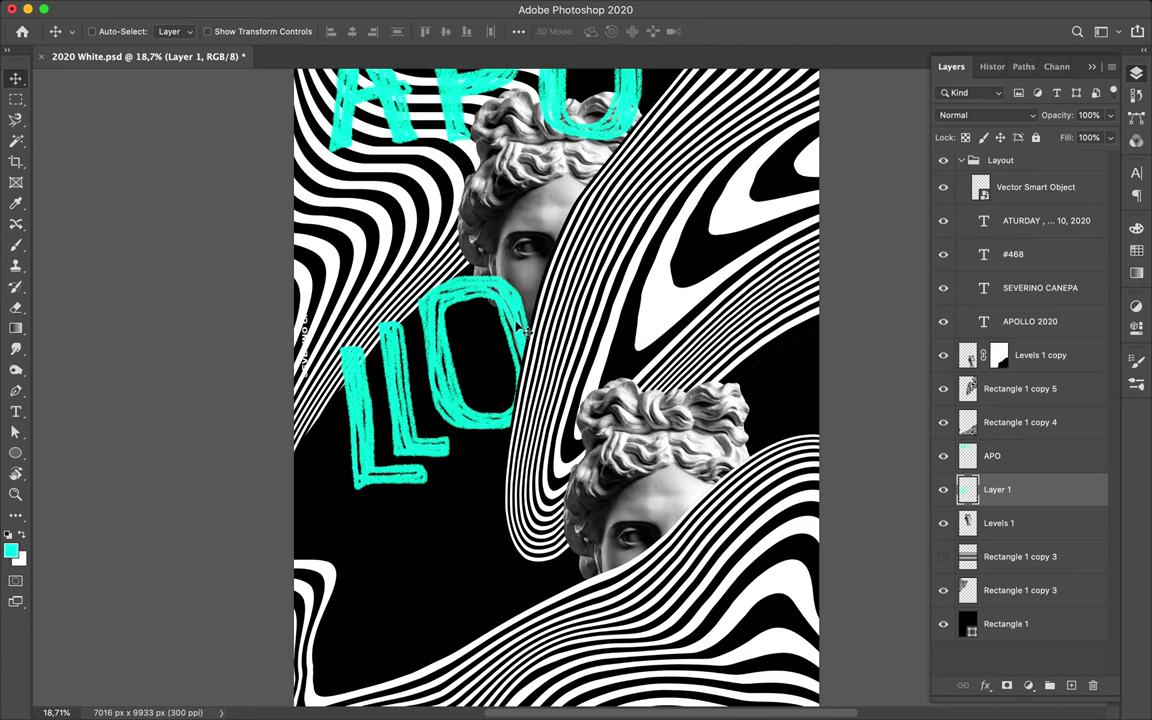
# Step: Shift the LLO lettering right and down, and drag APO below Levels 1
pyautogui.moveTo(526, 344); pyautogui.dragTo(540, 367)
pyautogui.scroll(2, 841, 398)
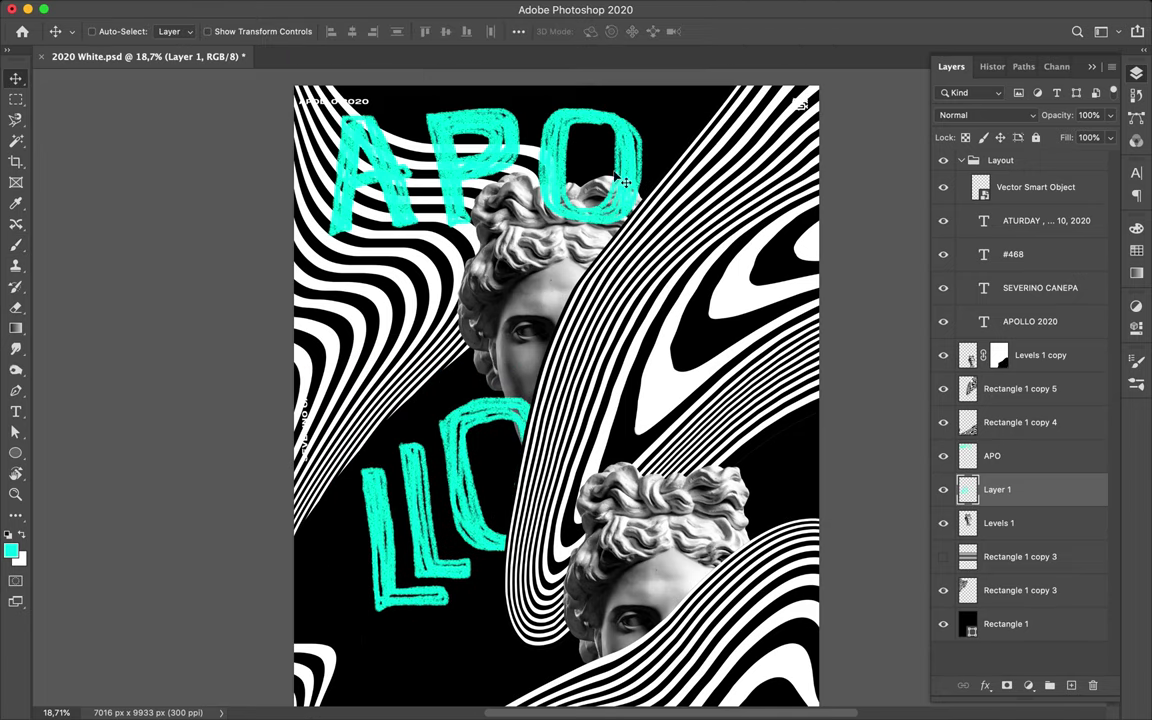
pyautogui.moveTo(990, 455); pyautogui.dragTo(995, 525)
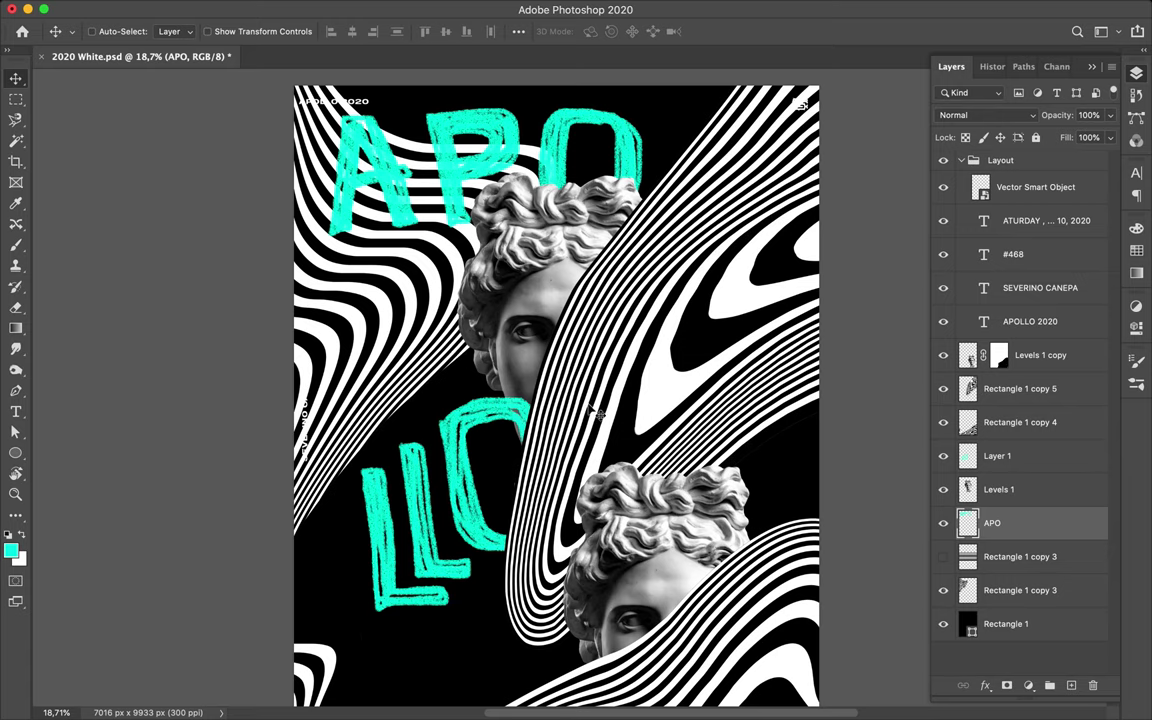
pyautogui.scroll(-3, 597, 412)
# Step: Shrink the Levels 1 statue head to about 77% and move it up slightly
pyautogui.keyDown('ctrl'); pyautogui.click(563, 363); pyautogui.keyUp('ctrl')
pyautogui.scroll(3, 563, 363)
pyautogui.hotkey('ctrl', 't')
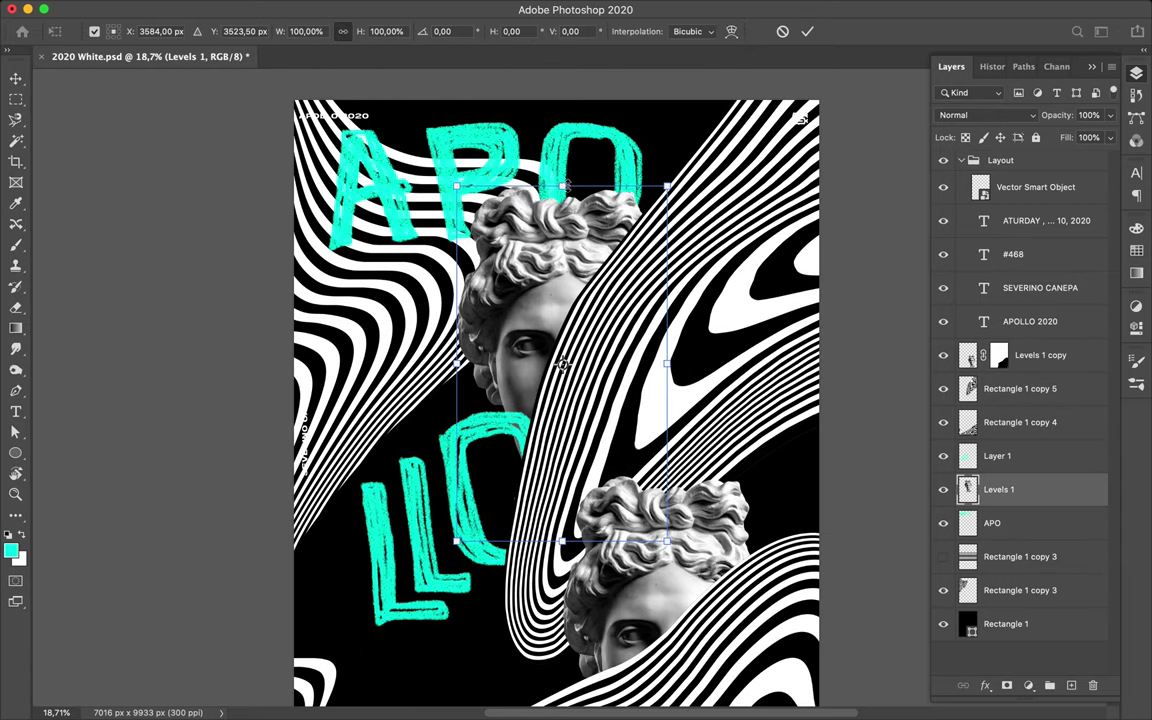
pyautogui.moveTo(564, 186); pyautogui.dragTo(561, 268)
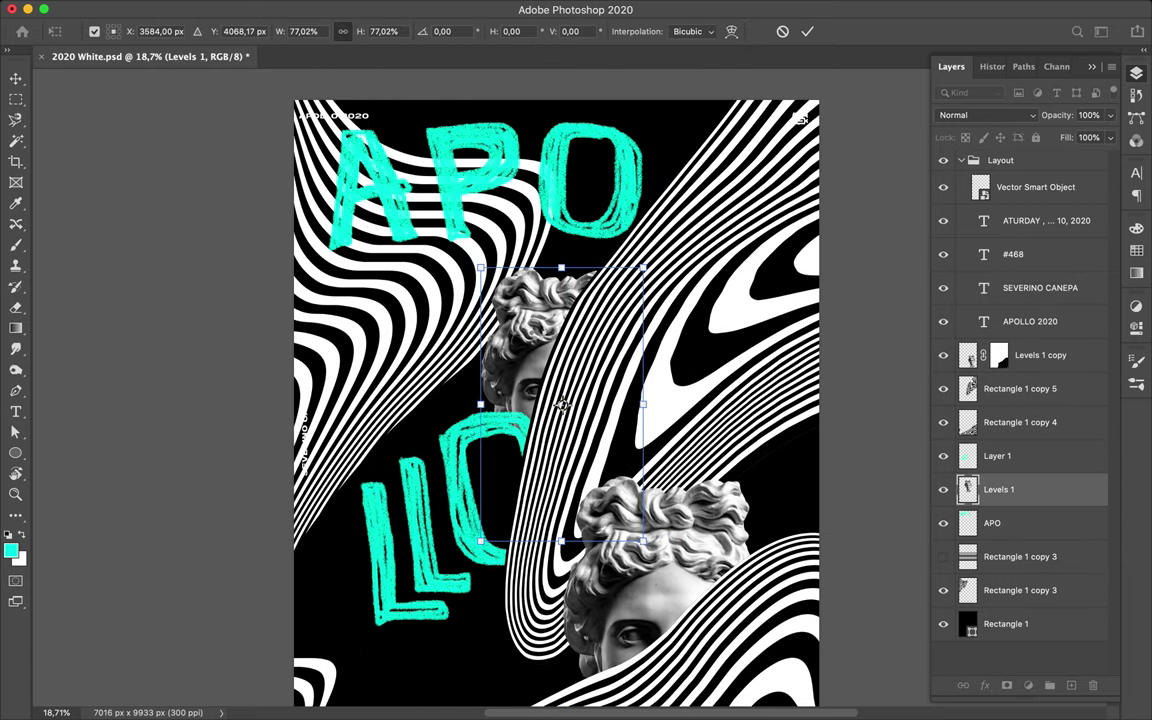
pyautogui.press('Return')
pyautogui.moveTo(563, 346); pyautogui.dragTo(563, 283)
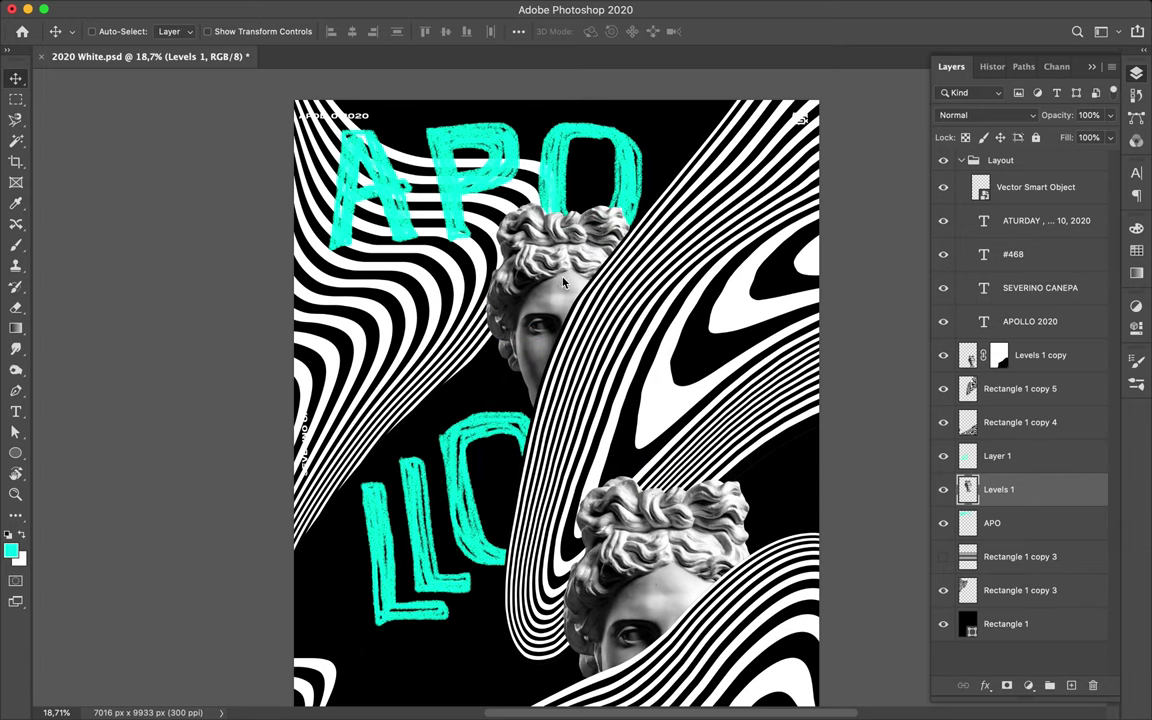
# Step: Rename the second lettering layer LLO and select the Levels 1 copy layer
pyautogui.doubleClick(996, 455)
pyautogui.write('LLO')
pyautogui.click(1040, 490)
pyautogui.scroll(-3, 1030, 450)
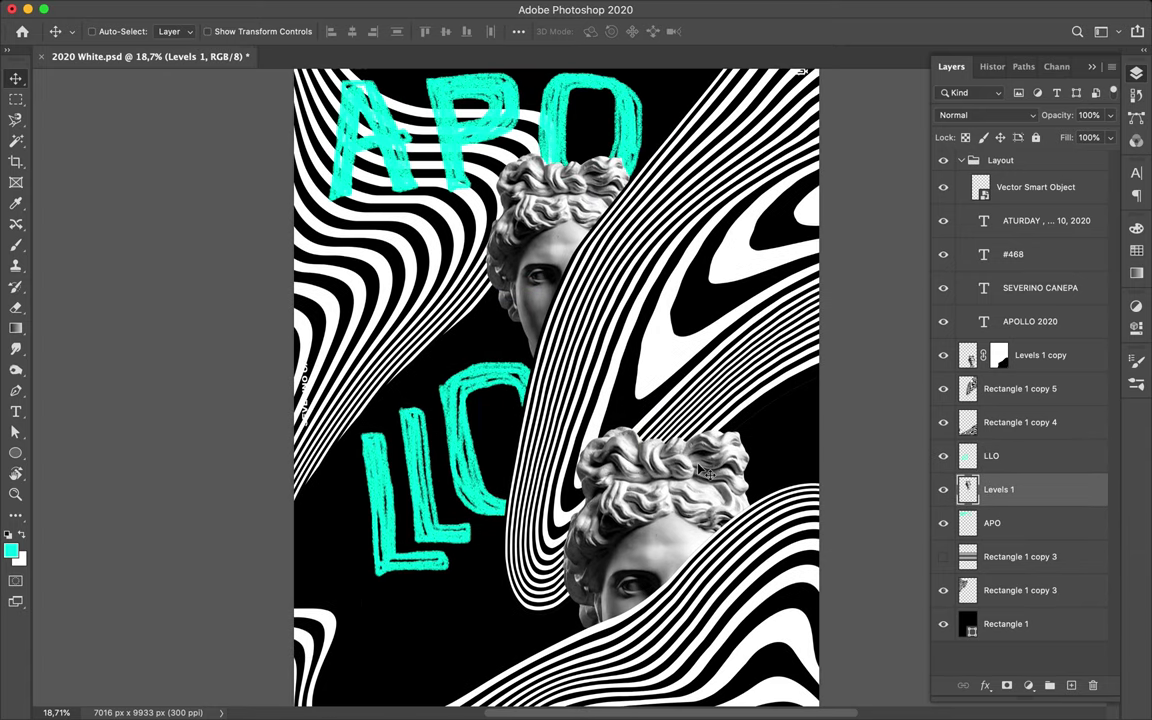
pyautogui.click(1022, 398)
pyautogui.click(1020, 355)
# Step: On a new layer, spray a teal dab near the right edge with a Spray Paint I brush
pyautogui.click(961, 160)
pyautogui.hotkey('ctrl', 'shift', 'alt', 'n')
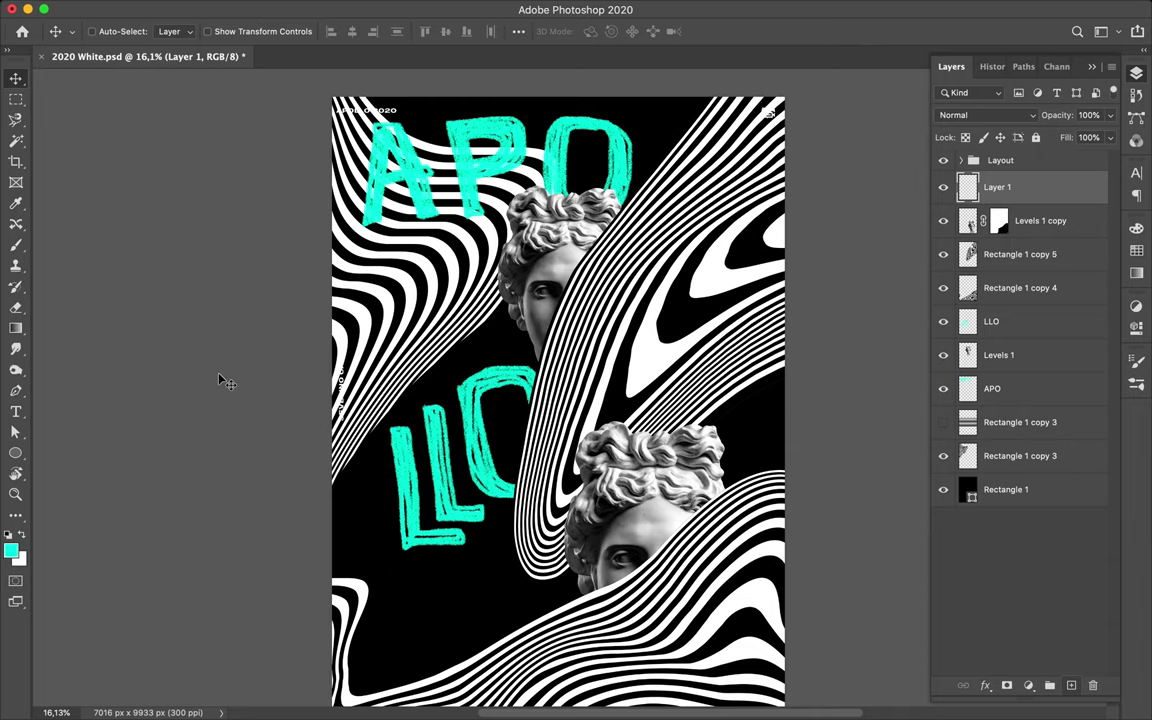
pyautogui.press('b')
pyautogui.click(107, 31)
pyautogui.scroll(5, 138, 246)
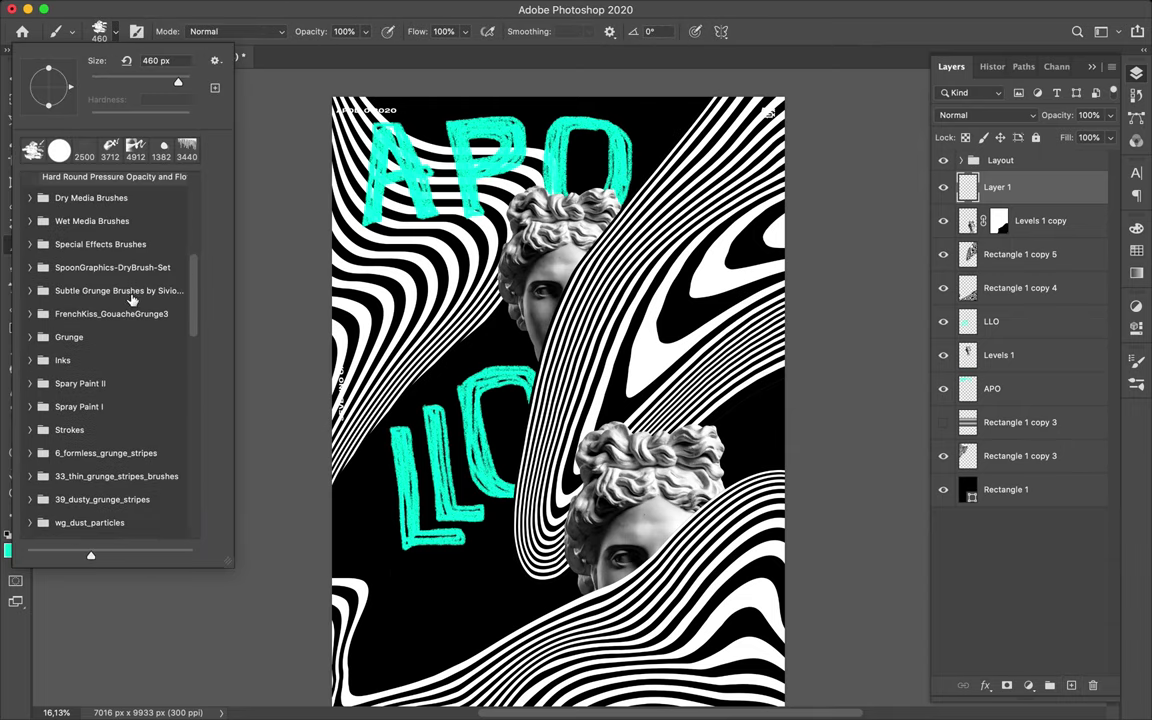
pyautogui.scroll(-1, 86, 312)
pyautogui.click(78, 355)
pyautogui.click(97, 384)
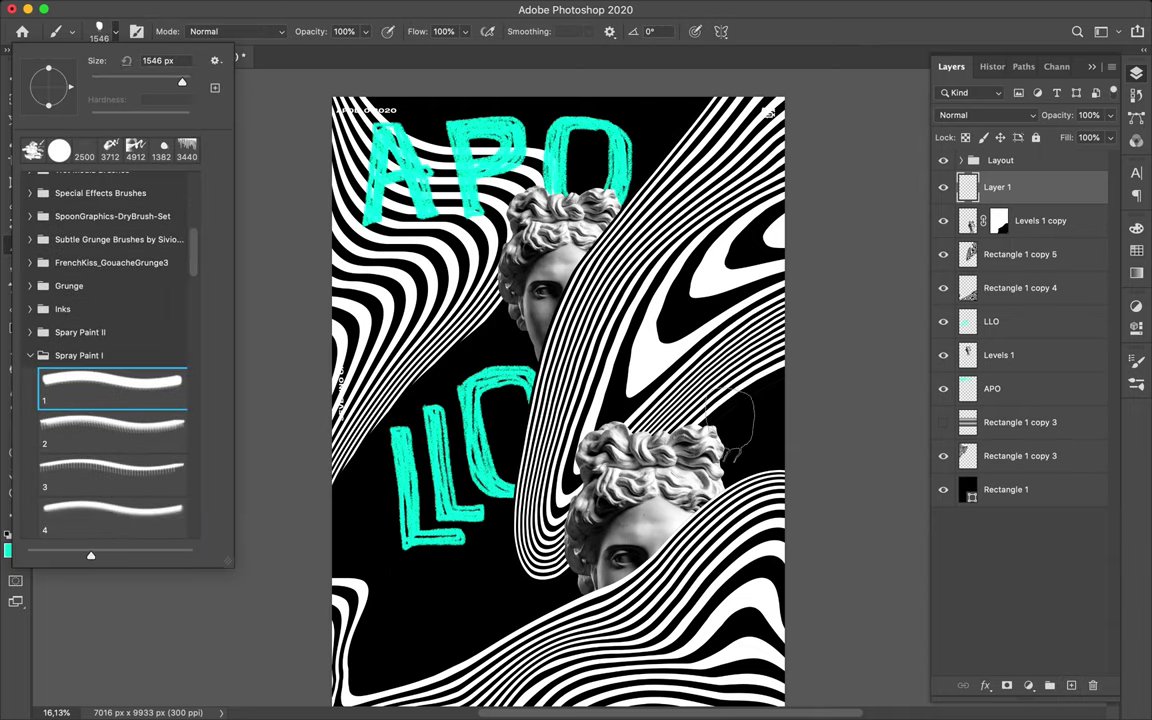
pyautogui.click(748, 398)
pyautogui.moveTo(1000, 190); pyautogui.dragTo(1000, 268)
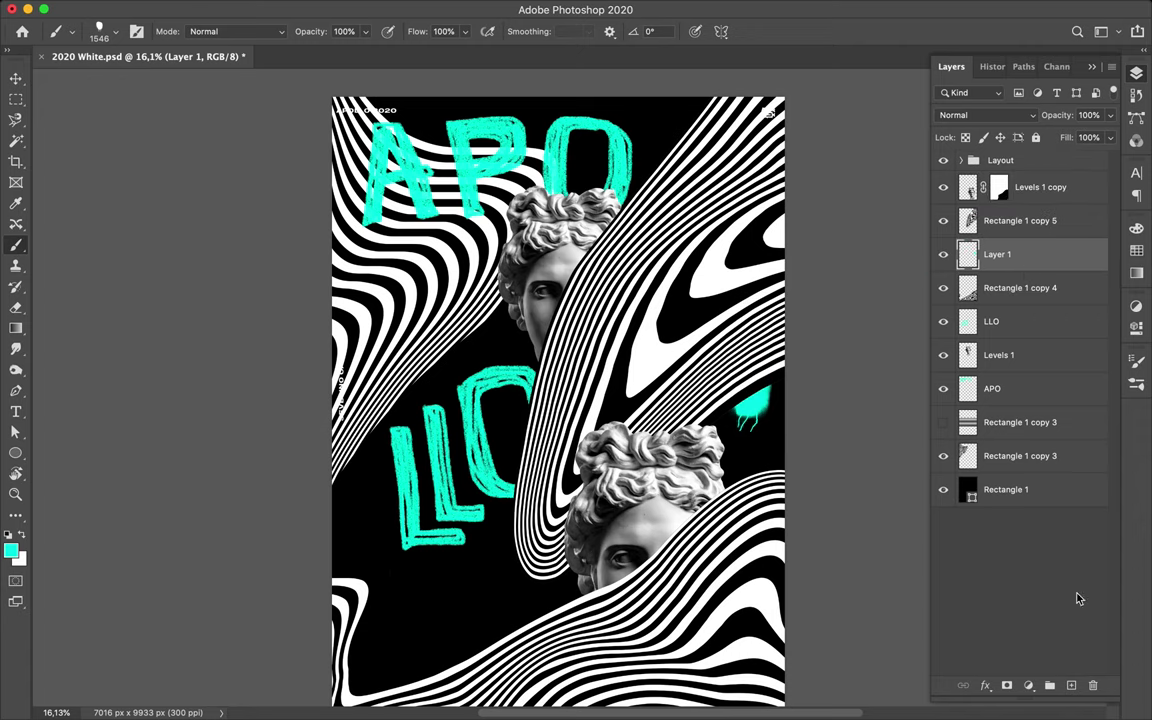
# Step: On another new layer, spray teal drips across the upper face with a different spray brush
pyautogui.click(1071, 685)
pyautogui.click(104, 31)
pyautogui.click(112, 430)
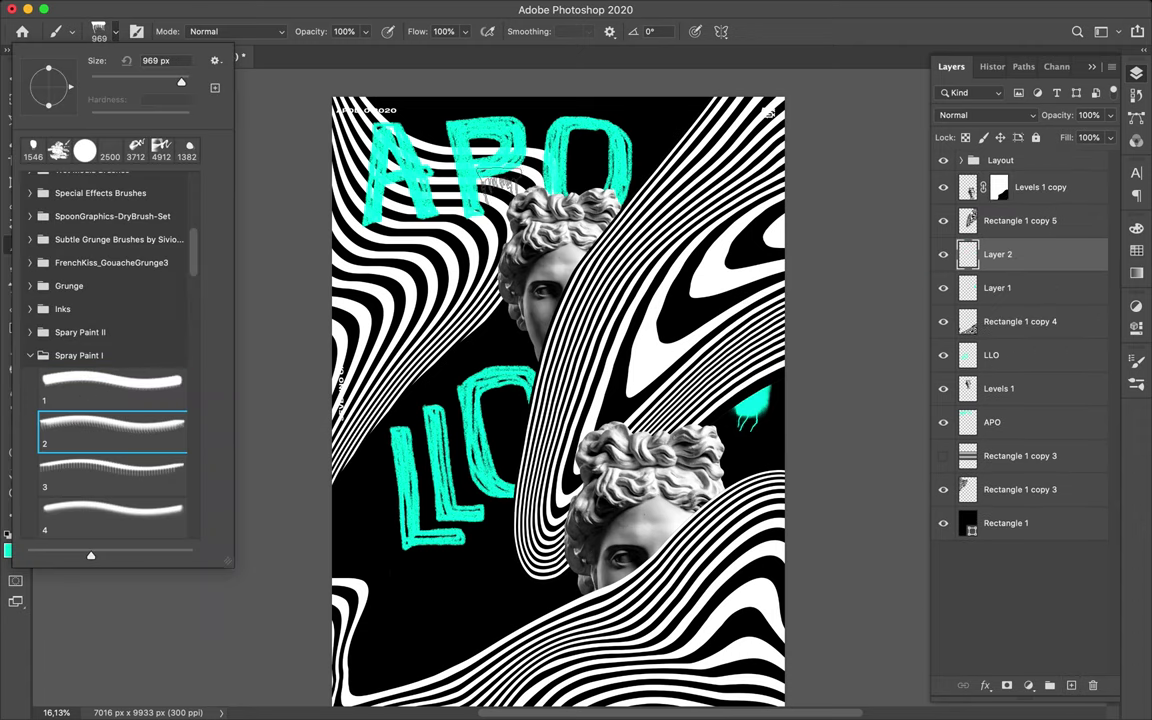
pyautogui.click(449, 162)
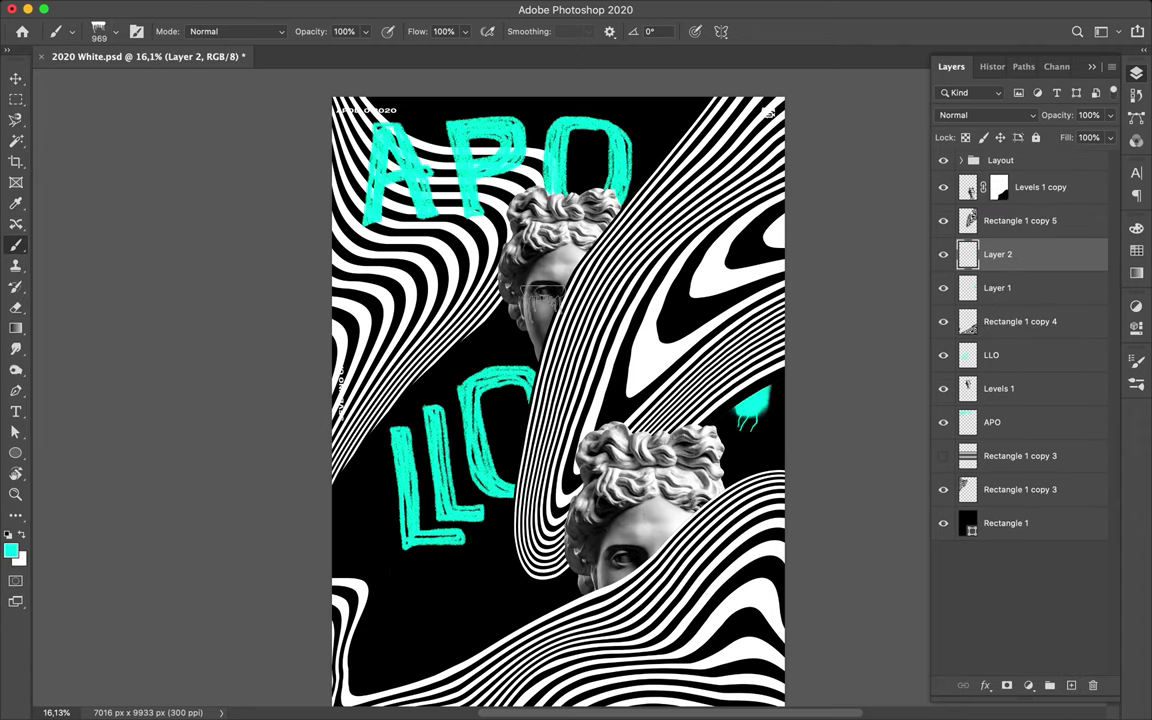
pyautogui.click(104, 31)
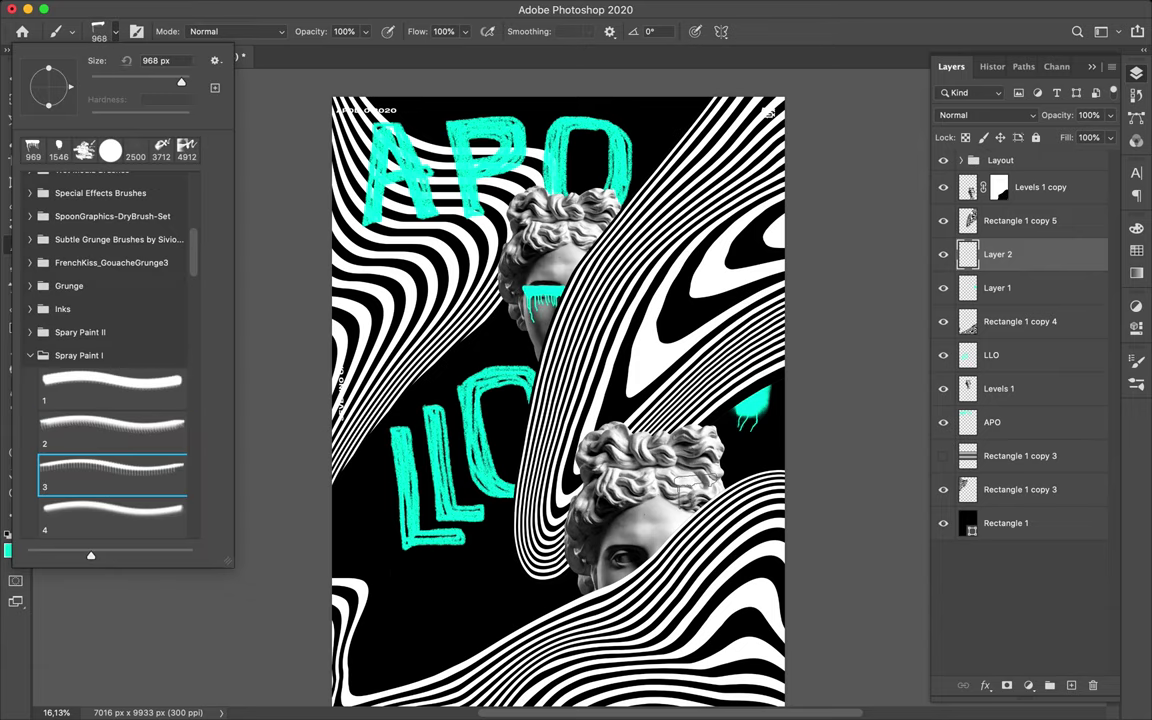
pyautogui.click(1034, 265)
# Step: On a new layer, spray a teal blob beside the lower face and a dab at the left edge
pyautogui.click(1071, 685)
pyautogui.click(104, 31)
pyautogui.click(112, 510)
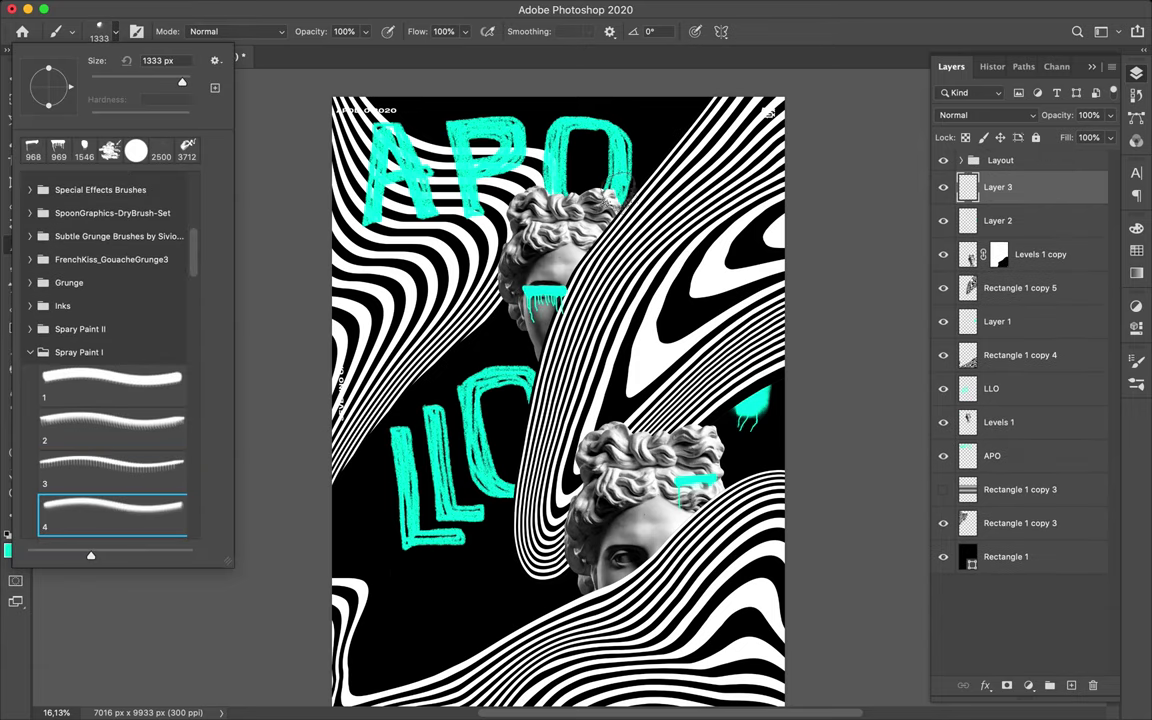
pyautogui.click(570, 558)
pyautogui.click(104, 31)
pyautogui.scroll(-3, 110, 390)
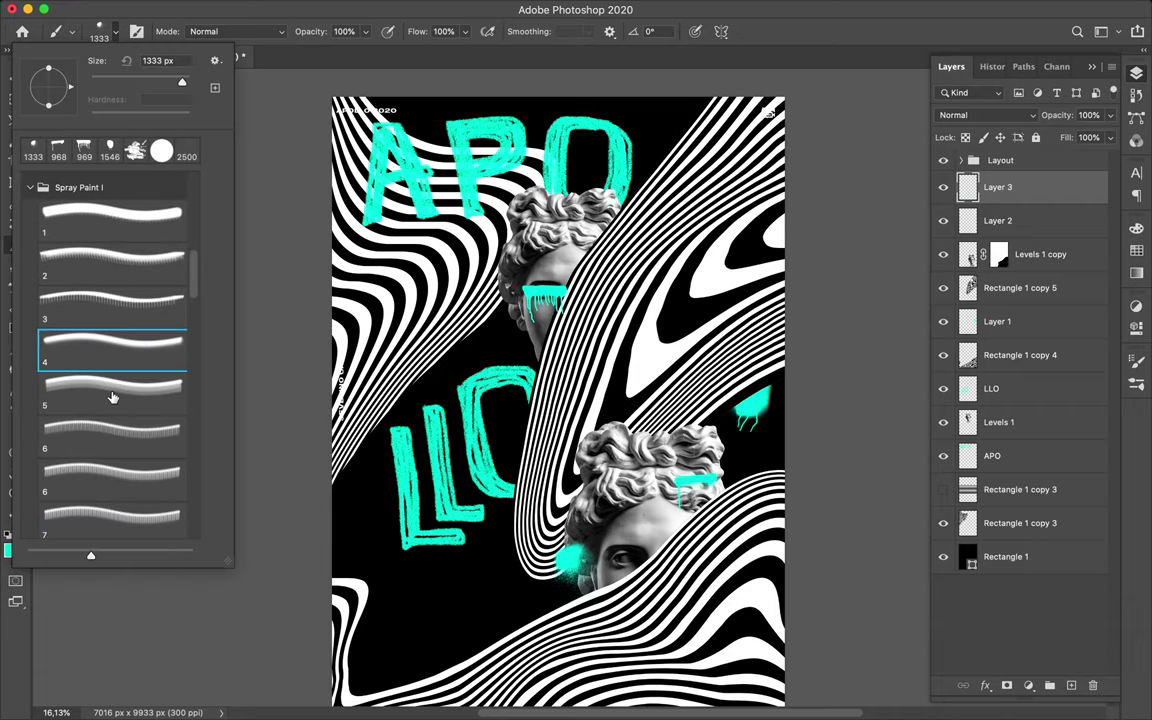
pyautogui.click(112, 392)
pyautogui.click(124, 430)
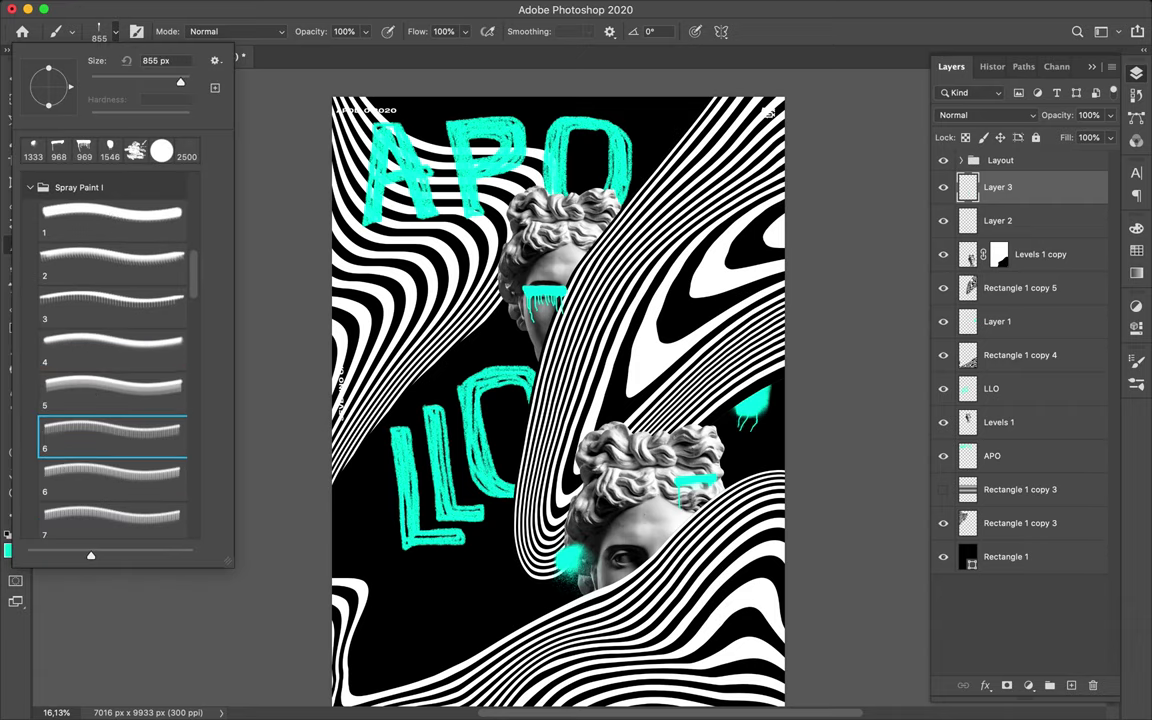
pyautogui.scroll(1, 110, 400)
pyautogui.click(345, 510)
# Step: Try further Spray Paint I brushes, including spray brushes 17 and 21
pyautogui.press('v')
pyautogui.scroll(-2, 558, 400)
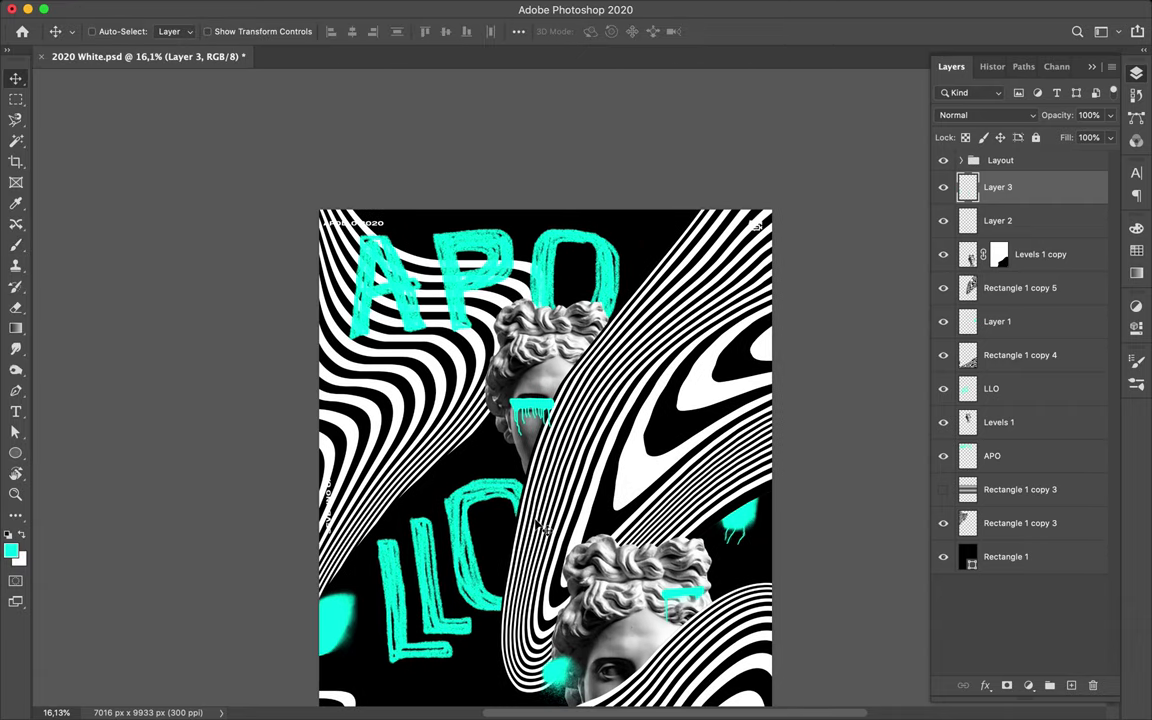
pyautogui.scroll(1, 558, 400)
pyautogui.press('b')
pyautogui.click(104, 31)
pyautogui.scroll(-3, 101, 349)
pyautogui.click(110, 490)
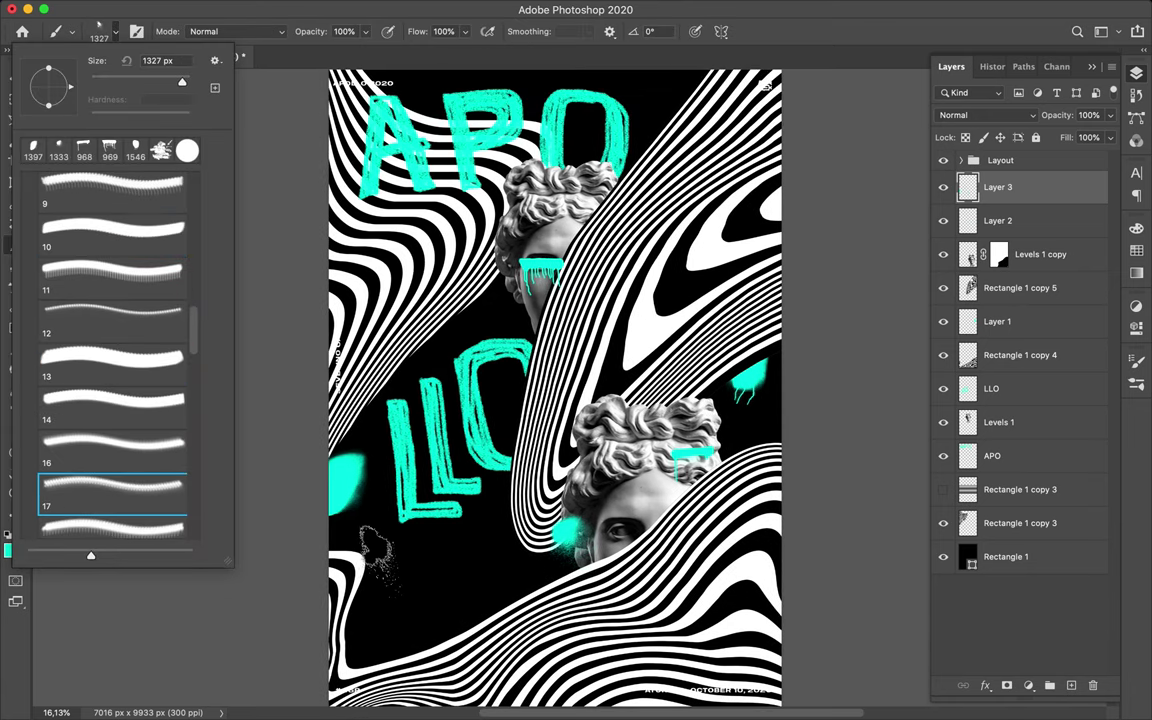
pyautogui.scroll(-3, 110, 350)
pyautogui.click(110, 372)
pyautogui.click(165, 470)
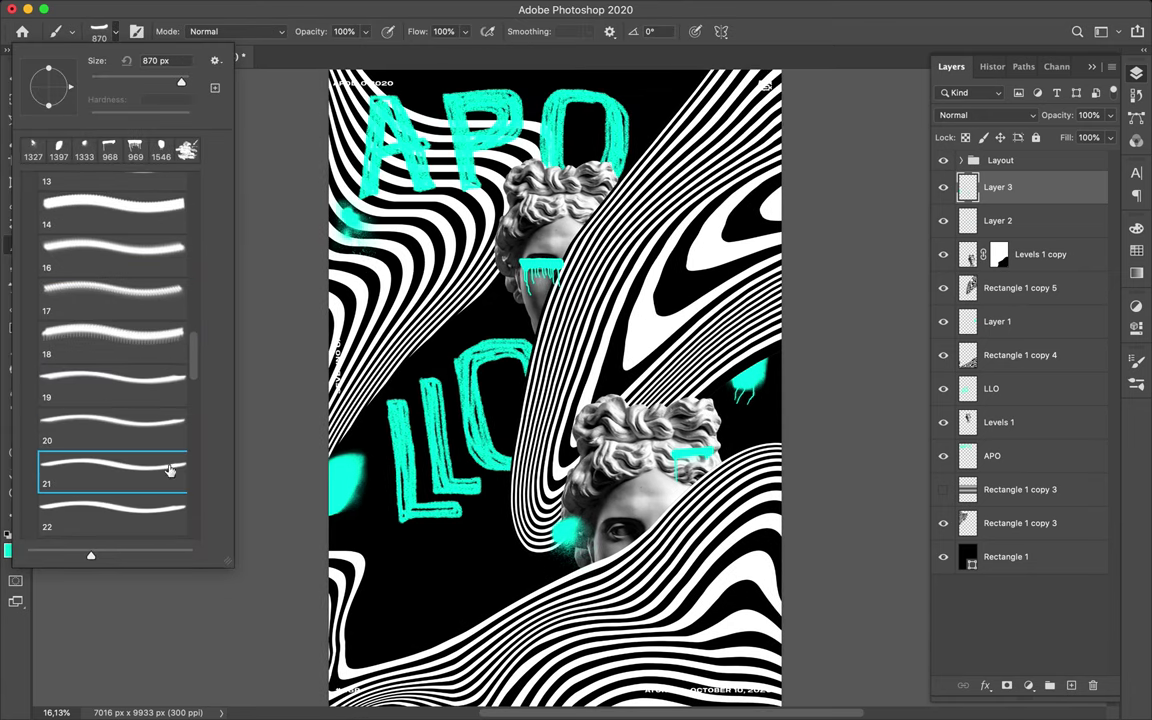
pyautogui.click(110, 398)
# Step: Switch to the Spary Paint II brush set and paint a teal stroke across the poster's middle
pyautogui.scroll(-3, 128, 320)
pyautogui.click(128, 322)
pyautogui.scroll(10, 128, 313)
pyautogui.click(30, 302)
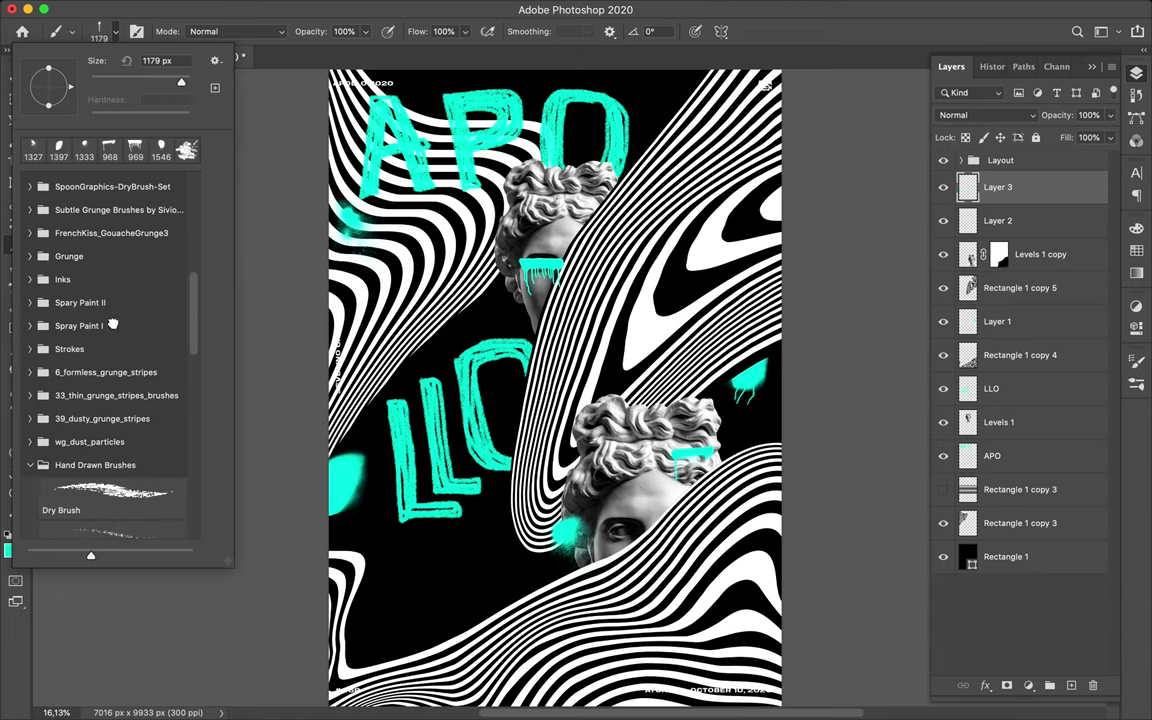
pyautogui.click(30, 302)
pyautogui.click(112, 336)
pyautogui.scroll(-5, 555, 400)
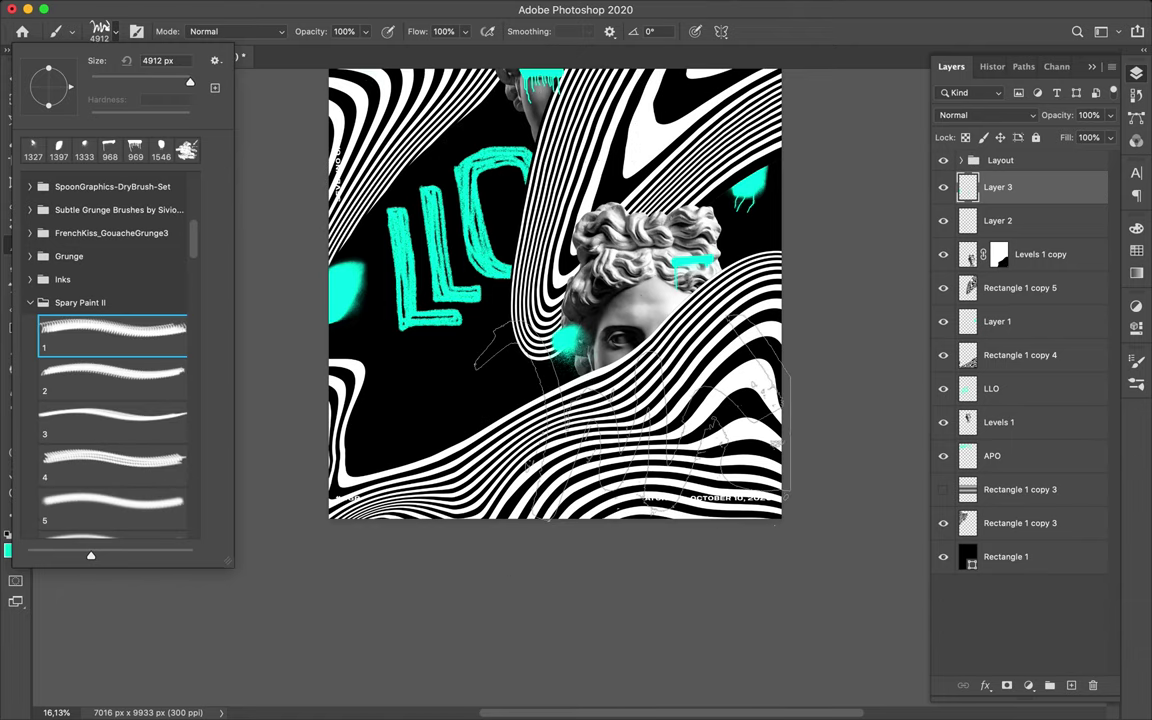
pyautogui.moveTo(470, 368); pyautogui.dragTo(770, 445)
pyautogui.scroll(5, 620, 357)
# Step: Paint a teal scribble at the poster's left with the second Spary Paint II brush, then select a large spray brush
pyautogui.press('v')
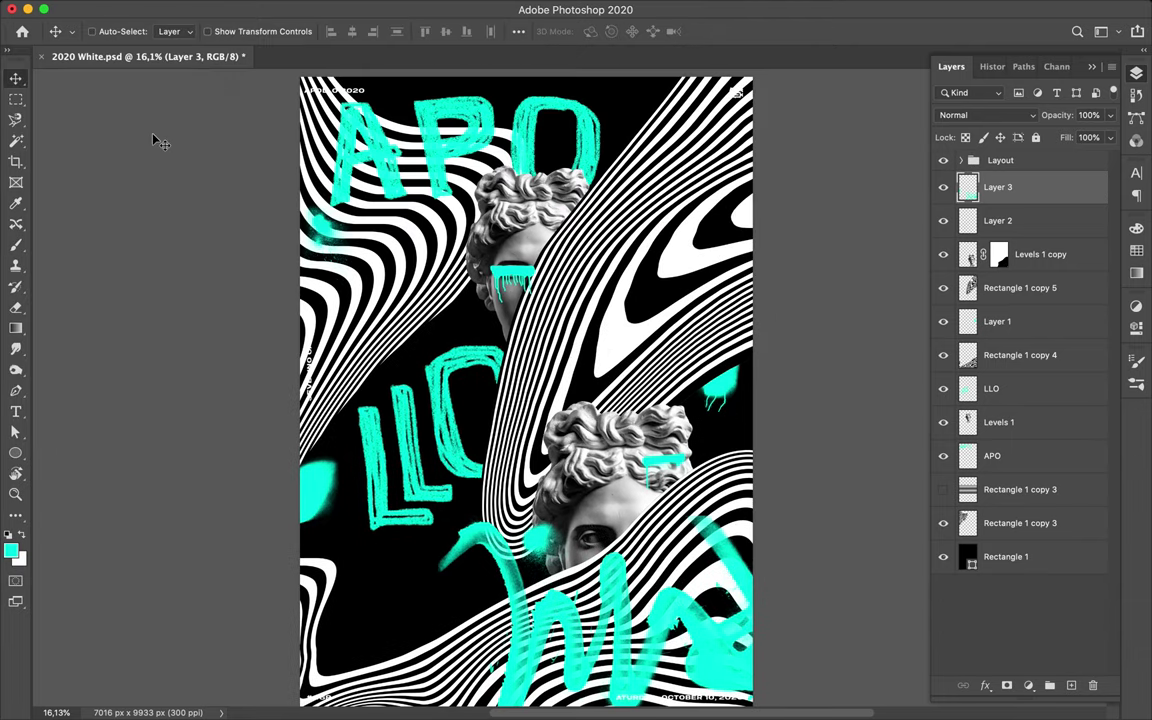
pyautogui.press('b')
pyautogui.rightClick(155, 140)
pyautogui.click(112, 372)
pyautogui.moveTo(305, 325); pyautogui.dragTo(385, 290)
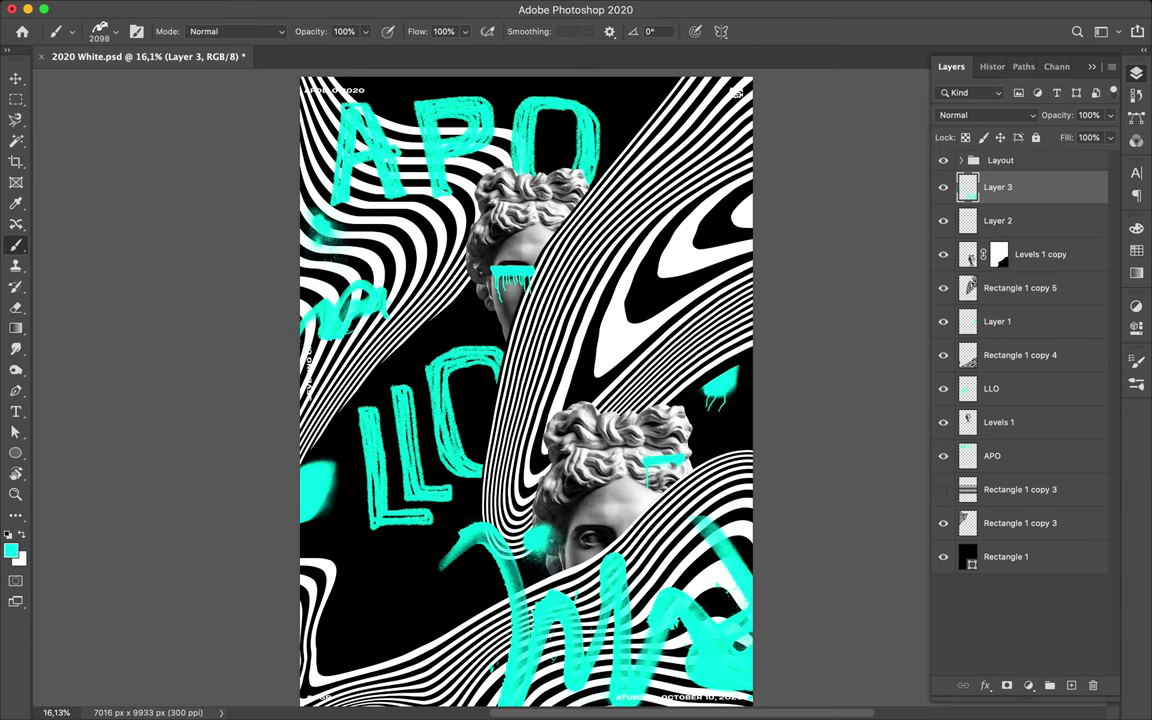
pyautogui.click(104, 31)
pyautogui.click(112, 460)
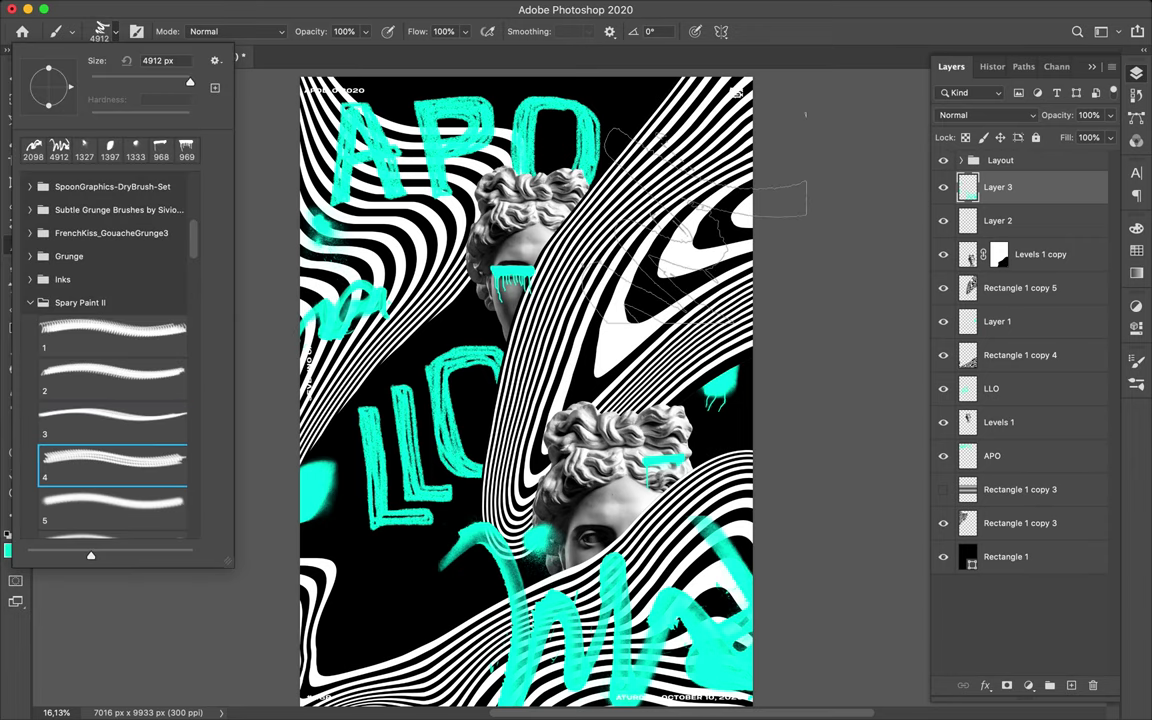
pyautogui.scroll(3, 620, 350)
# Step: Reset colours to black, paint two black spray strokes across the centre, and move that layer below Levels 1 copy
pyautogui.click(8, 550)
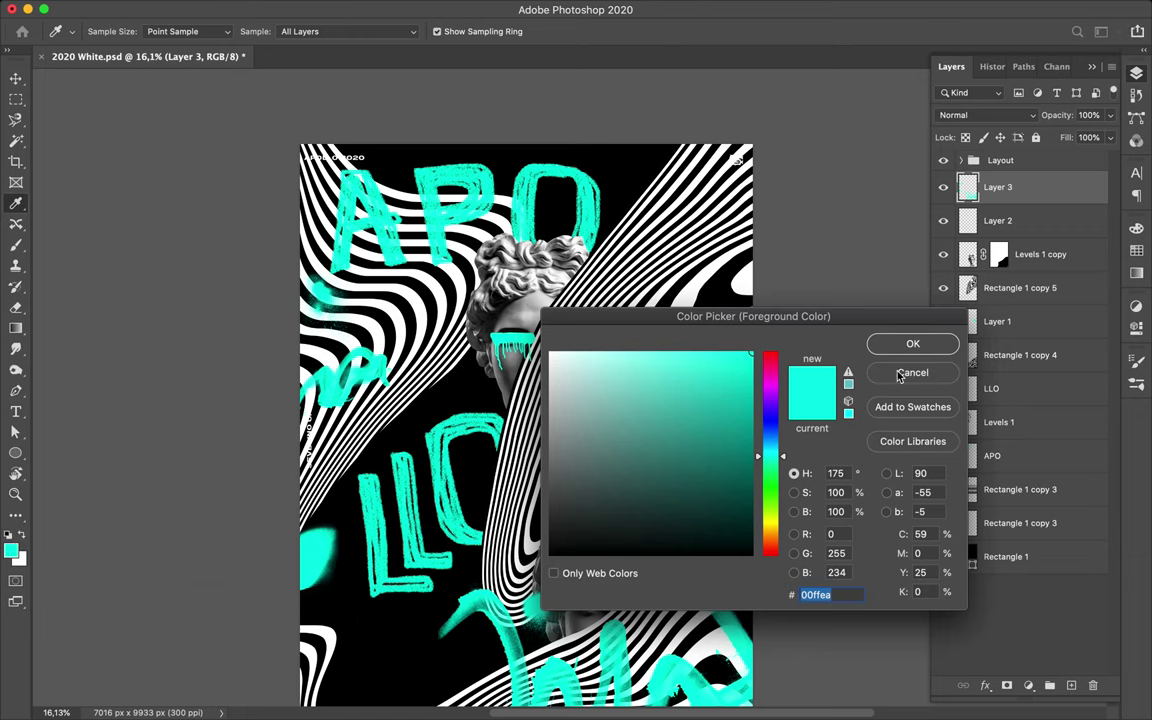
pyautogui.click(913, 380)
pyautogui.click(10, 536)
pyautogui.scroll(-3, 660, 250)
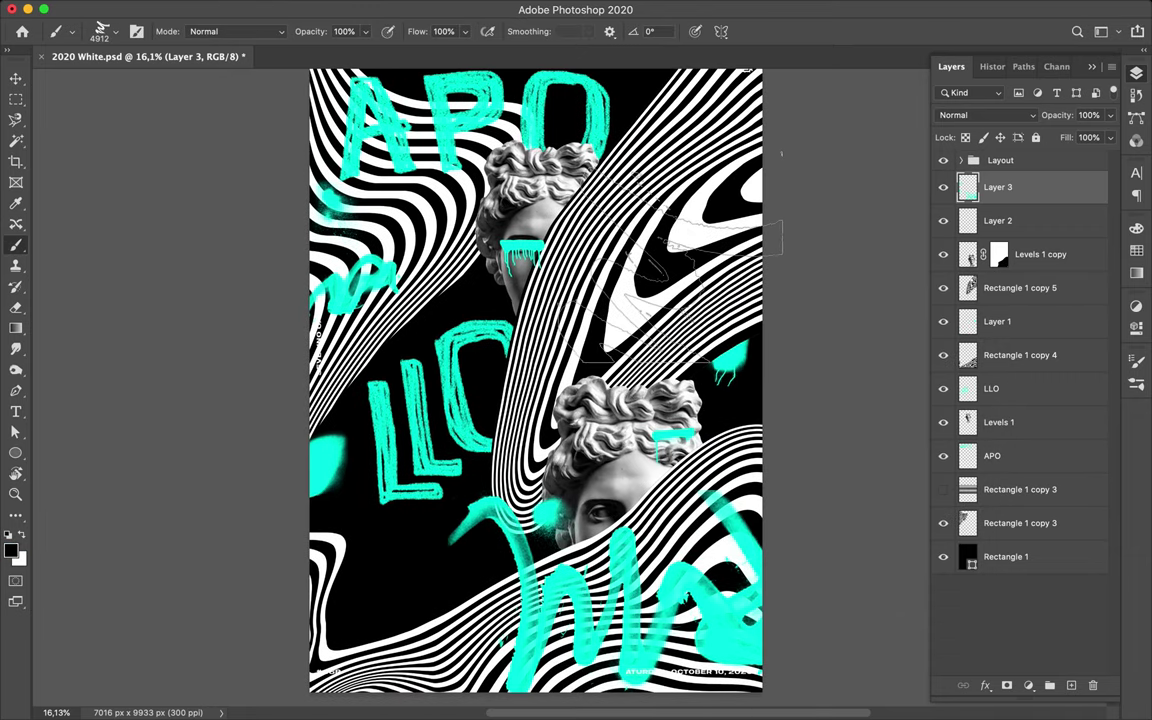
pyautogui.moveTo(525, 270); pyautogui.dragTo(690, 200)
pyautogui.moveTo(510, 345); pyautogui.dragTo(690, 270)
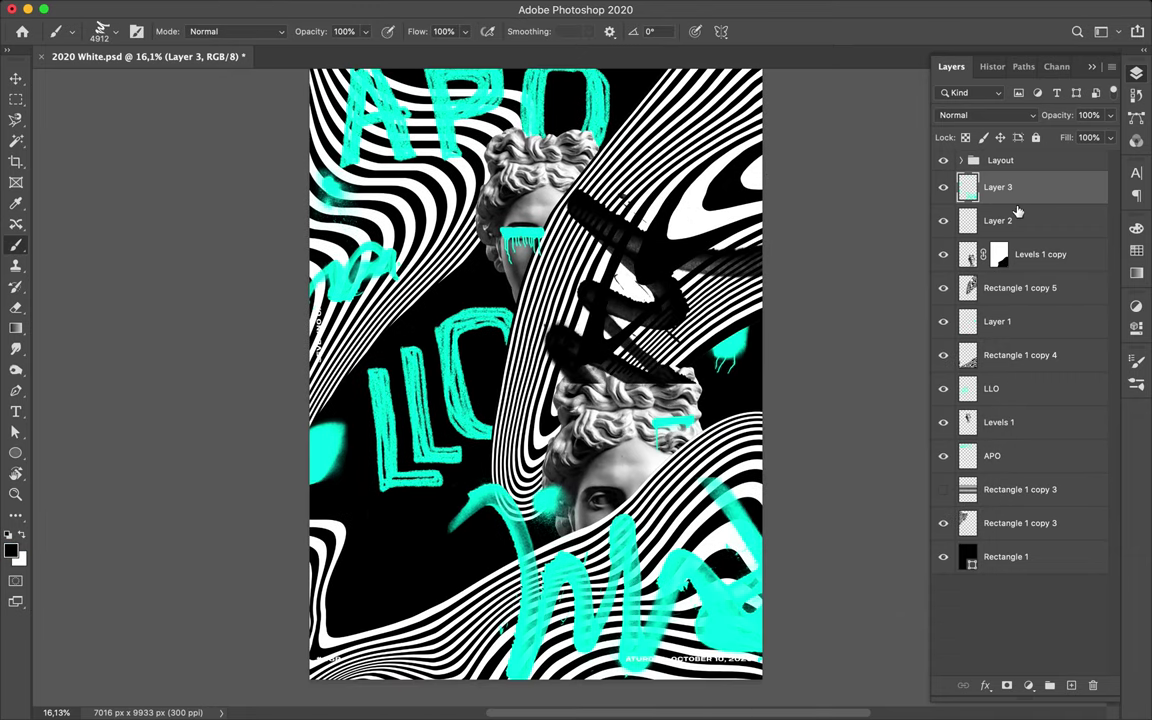
pyautogui.moveTo(1030, 288); pyautogui.dragTo(1015, 305)
# Step: Switch to a larger soft spray brush and dab white at the poster's lower left
pyautogui.click(115, 31)
pyautogui.click(110, 478)
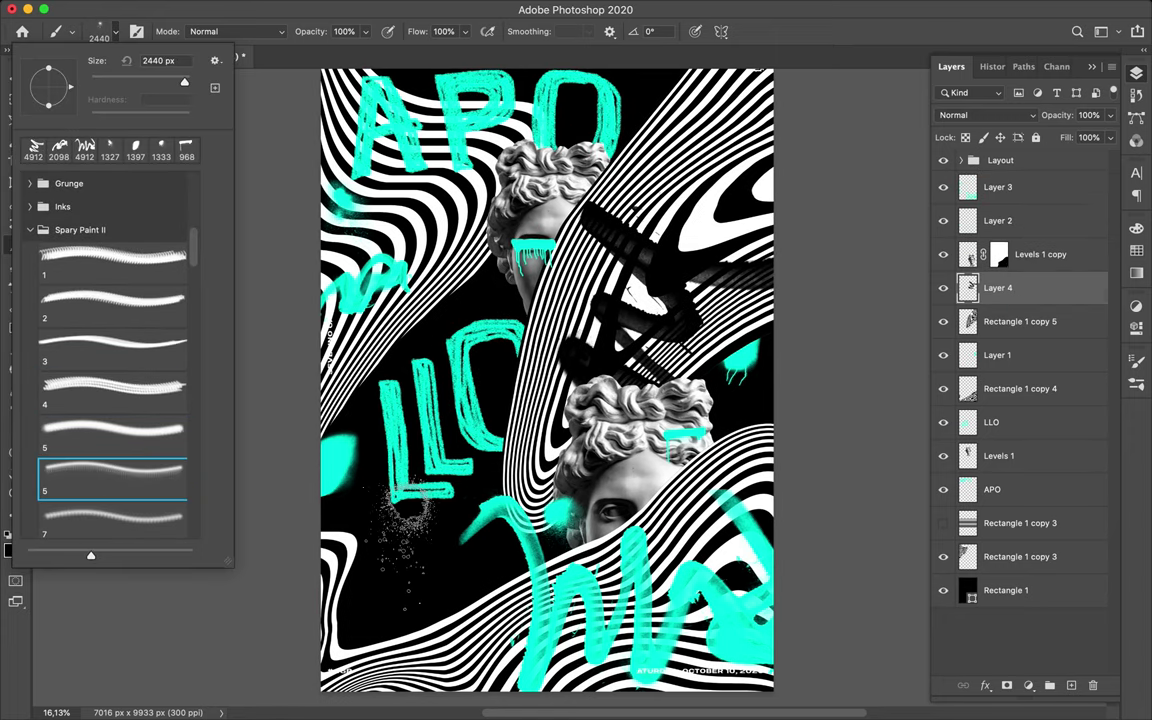
pyautogui.scroll(2, 540, 350)
pyautogui.press('Return')
pyautogui.click(115, 31)
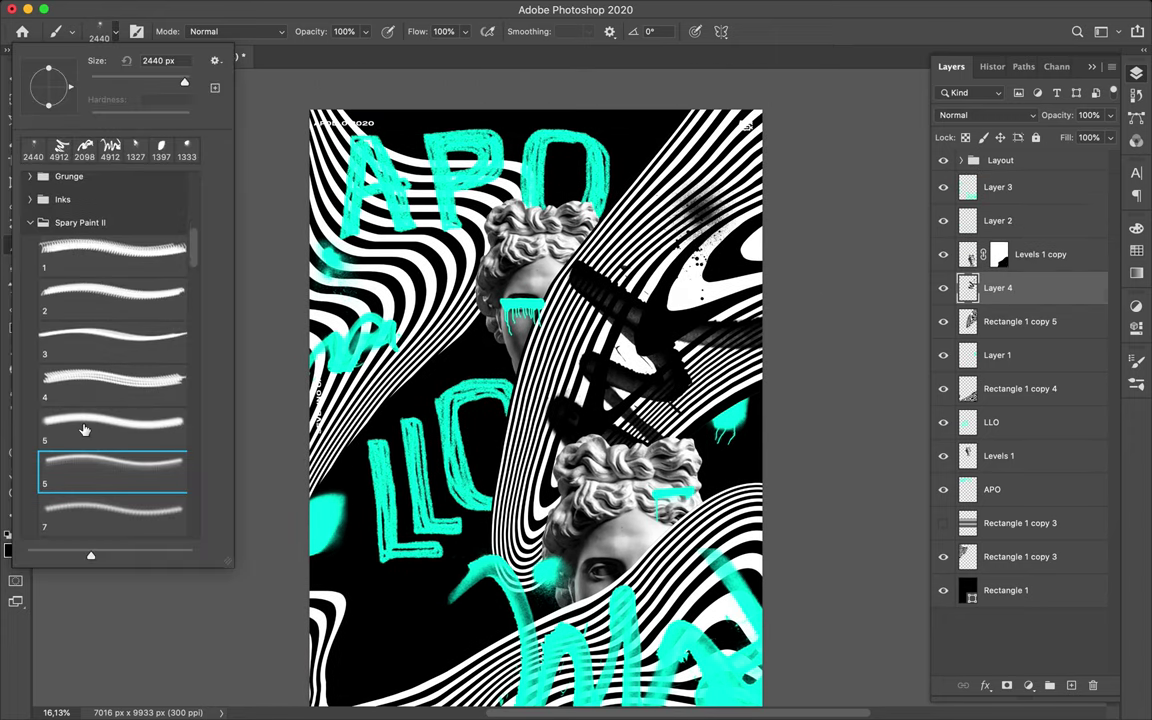
pyautogui.press('.')
pyautogui.press('.')
pyautogui.press('.')
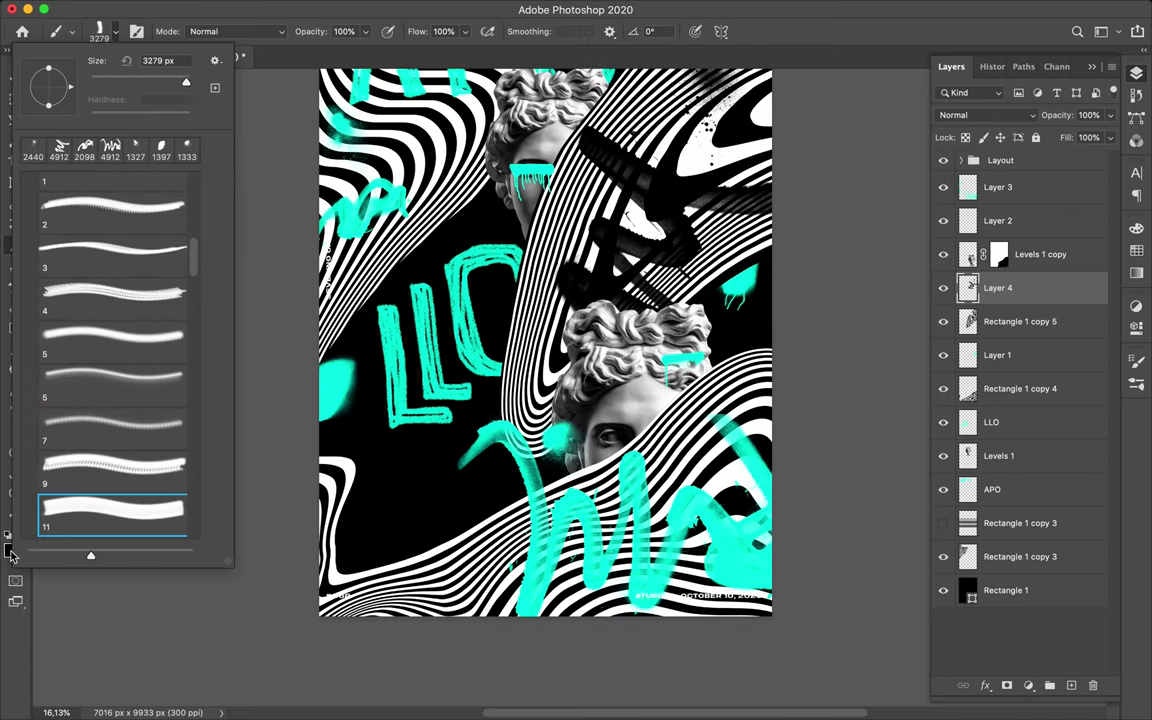
pyautogui.press('Return')
pyautogui.click(378, 520)
pyautogui.scroll(5, 608, 456)
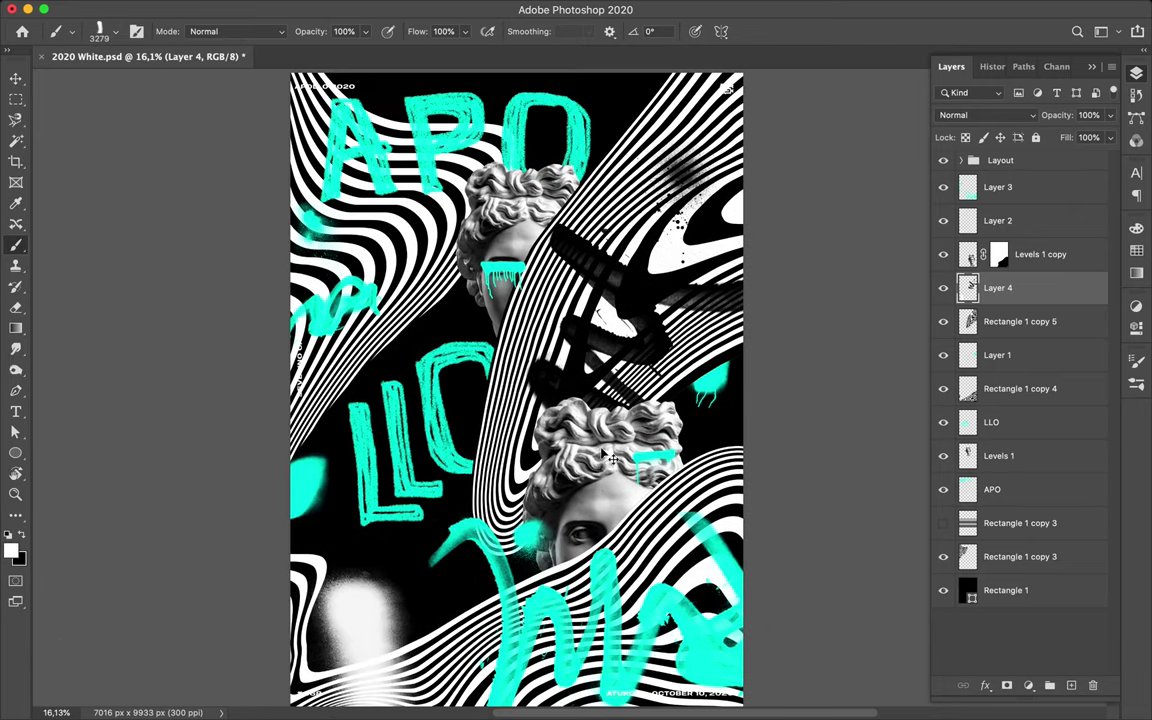
pyautogui.scroll(2, 608, 456)
pyautogui.press('v')
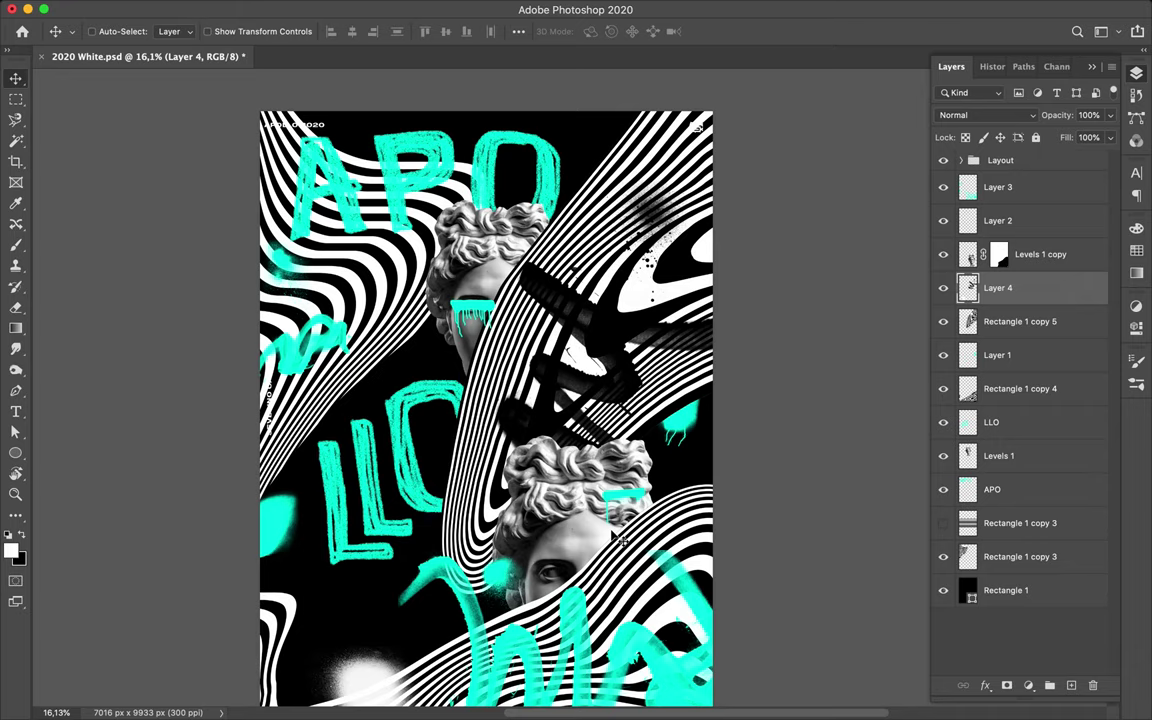
# Step: Draw a teal rectangle bar across the poster's middle and add a new empty layer
pyautogui.press('u')
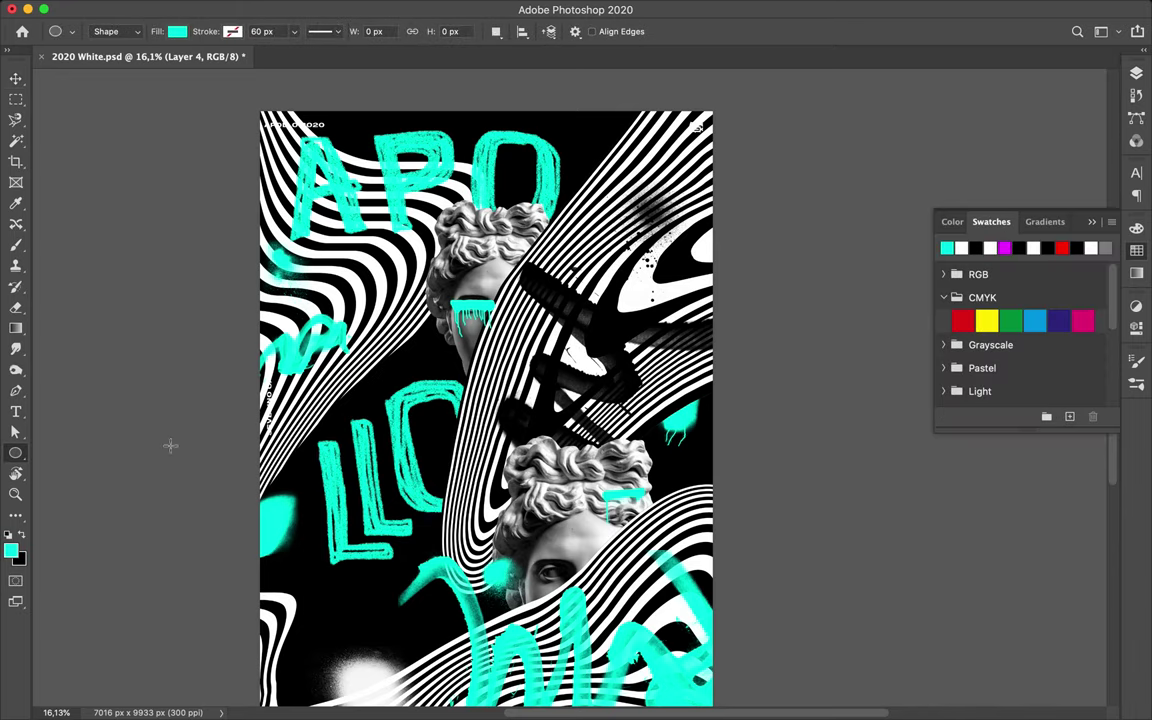
pyautogui.moveTo(380, 354); pyautogui.dragTo(652, 390)
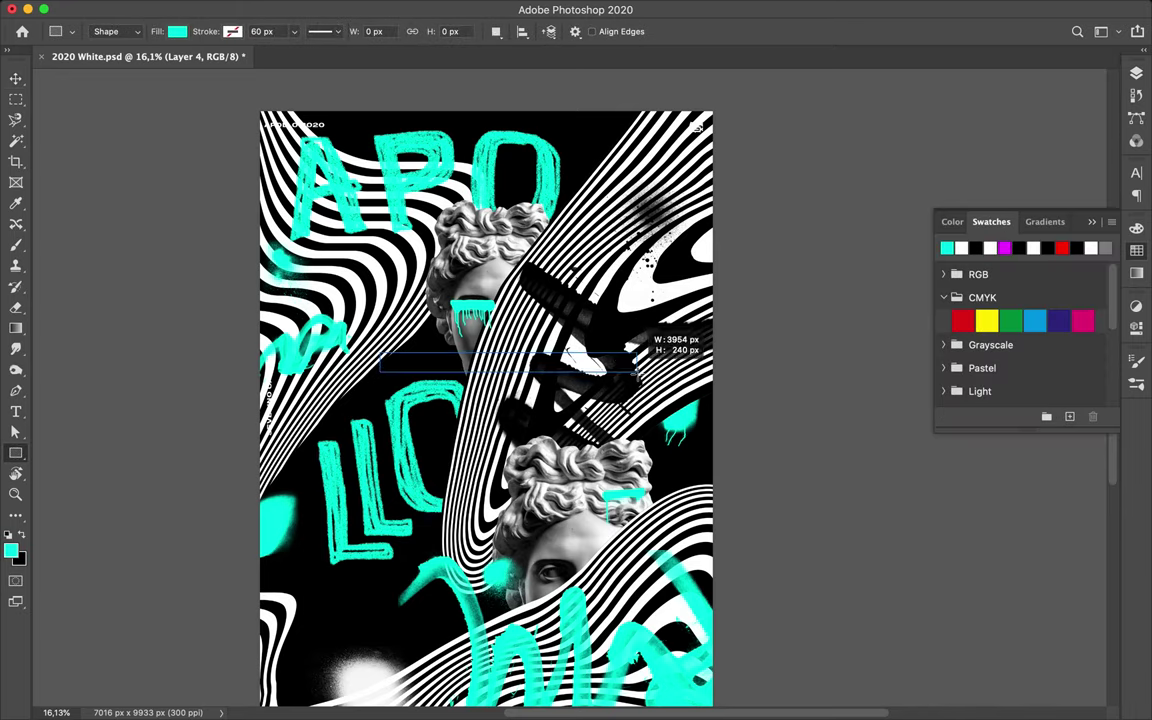
pyautogui.click(1136, 72)
pyautogui.hotkey('ctrl', 'shift', 'alt', 'n')
pyautogui.press('b')
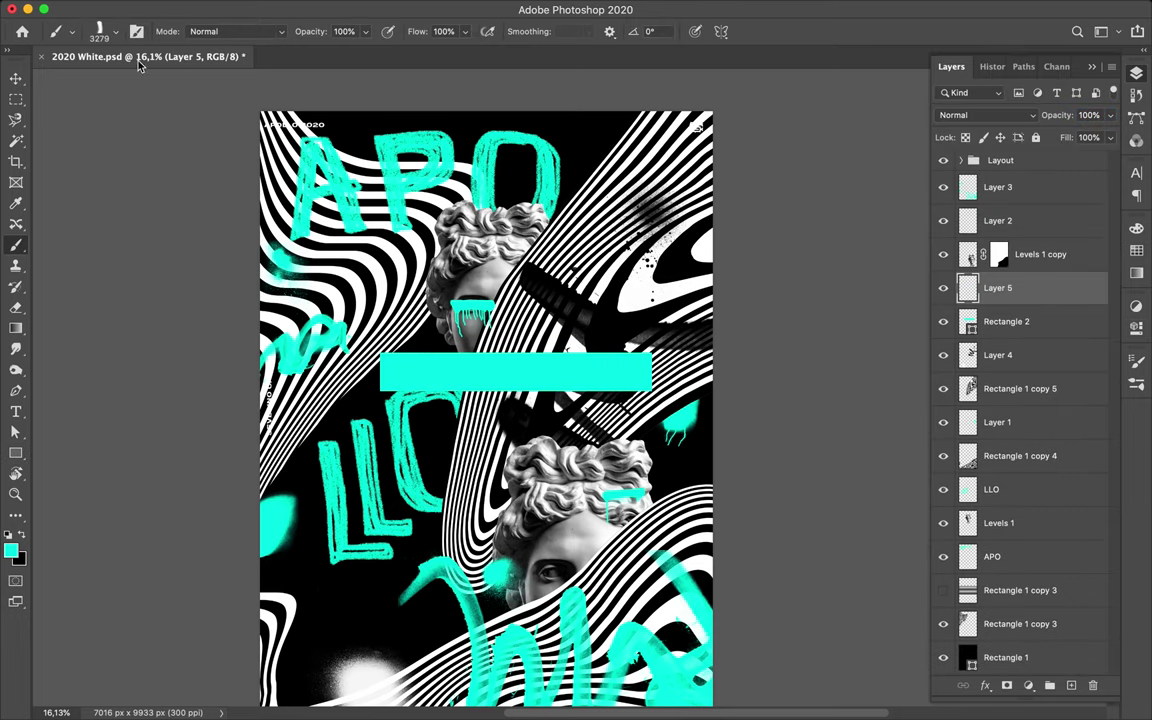
# Step: Try a brush from the FrenchKiss_GouacheGrunge3 set
pyautogui.click(110, 31)
pyautogui.scroll(-2, 97, 395)
pyautogui.click(100, 372)
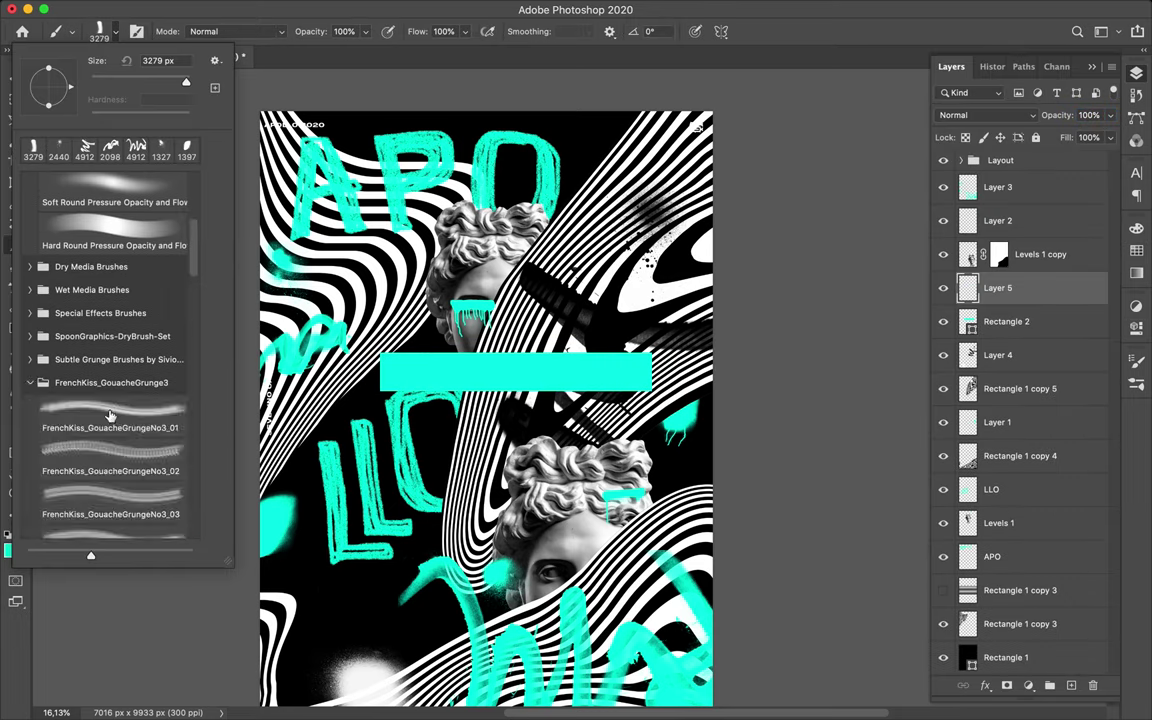
pyautogui.click(110, 398)
pyautogui.scroll(-2, 100, 438)
pyautogui.click(98, 438)
pyautogui.scroll(2, 98, 430)
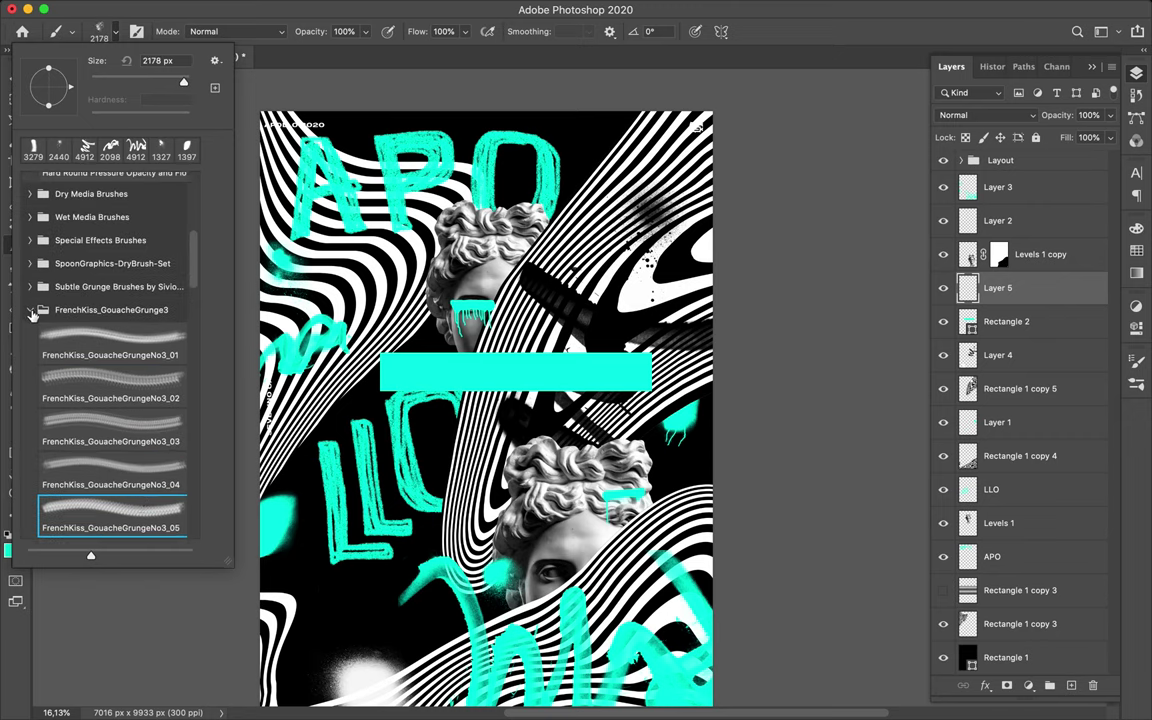
# Step: Try several brushes from the Grunge brush set
pyautogui.click(30, 306)
pyautogui.click(30, 332)
pyautogui.click(110, 365)
pyautogui.scroll(-2, 103, 442)
pyautogui.click(110, 320)
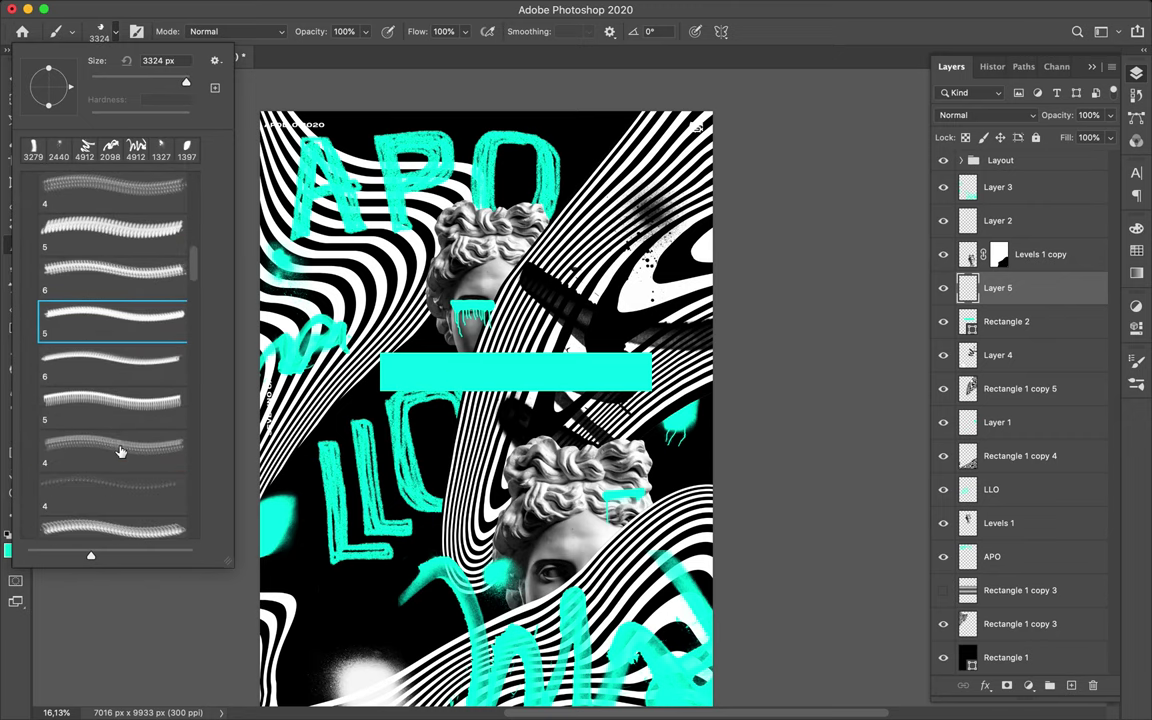
pyautogui.scroll(3, 85, 326)
pyautogui.click(30, 351)
# Step: Choose a Strokes brush and add a new layer above Layer 5, keeping Layer 5 selected
pyautogui.click(30, 398)
pyautogui.click(110, 430)
pyautogui.click(30, 398)
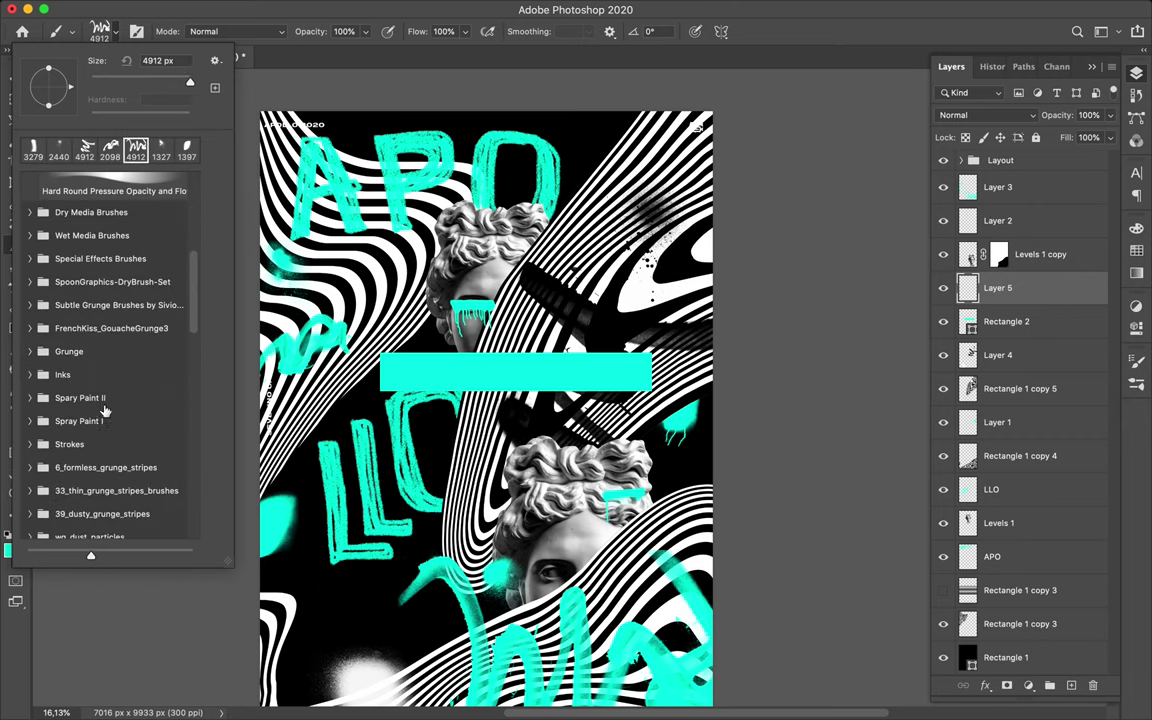
pyautogui.click(30, 444)
pyautogui.click(110, 520)
pyautogui.scroll(-2, 110, 450)
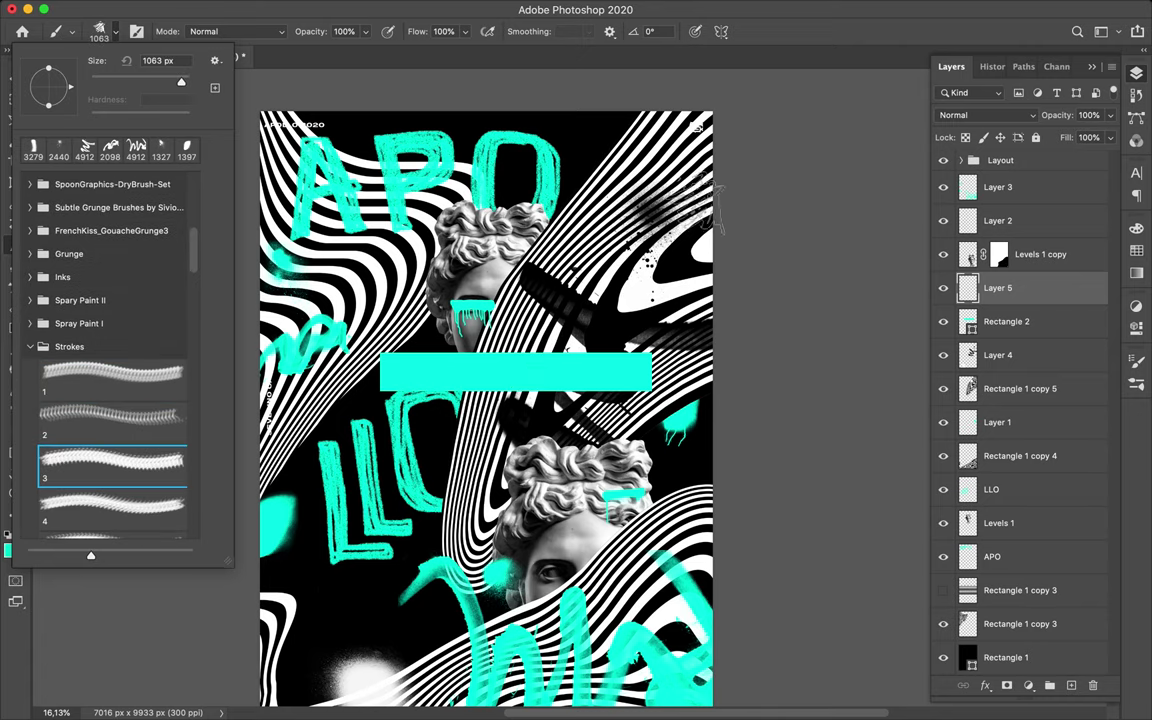
pyautogui.press('Escape')
pyautogui.press('super+shift+alt+n')
pyautogui.click(1029, 321)
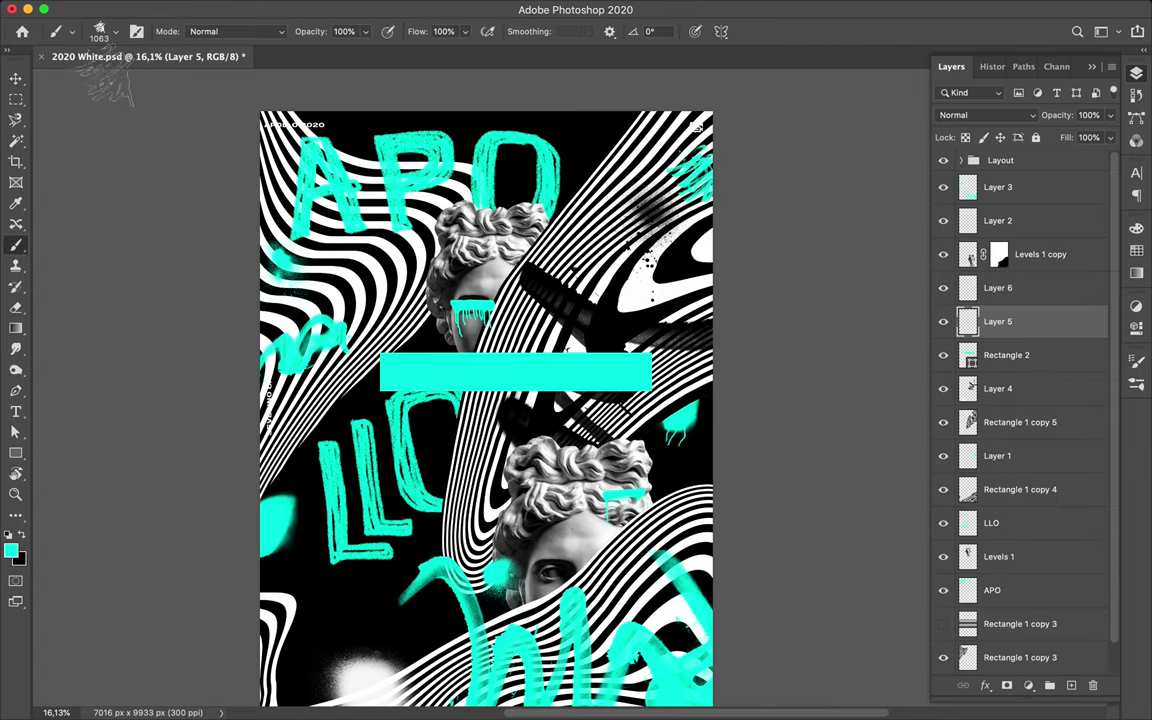
# Step: Roughen the teal bar with a stroke using Thin_grunge_stripe_01 and Thin_grunge_stripe_02
pyautogui.click(107, 31)
pyautogui.scroll(3, 57, 204)
pyautogui.click(62, 246)
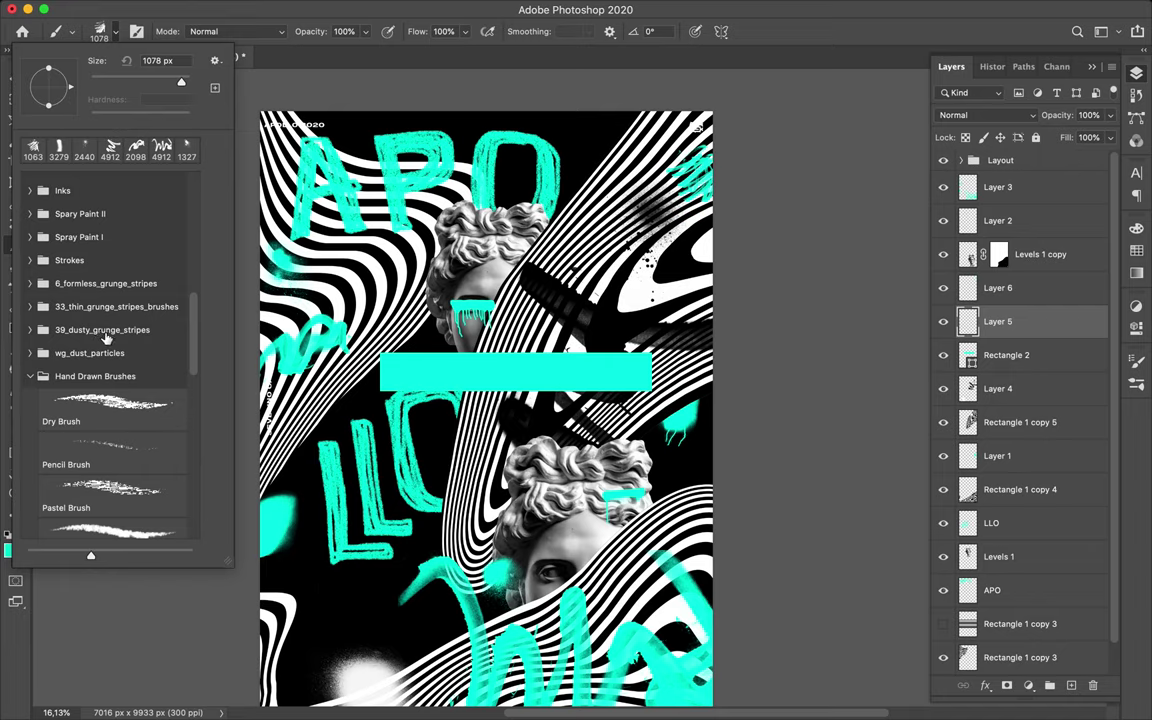
pyautogui.click(30, 306)
pyautogui.click(110, 335)
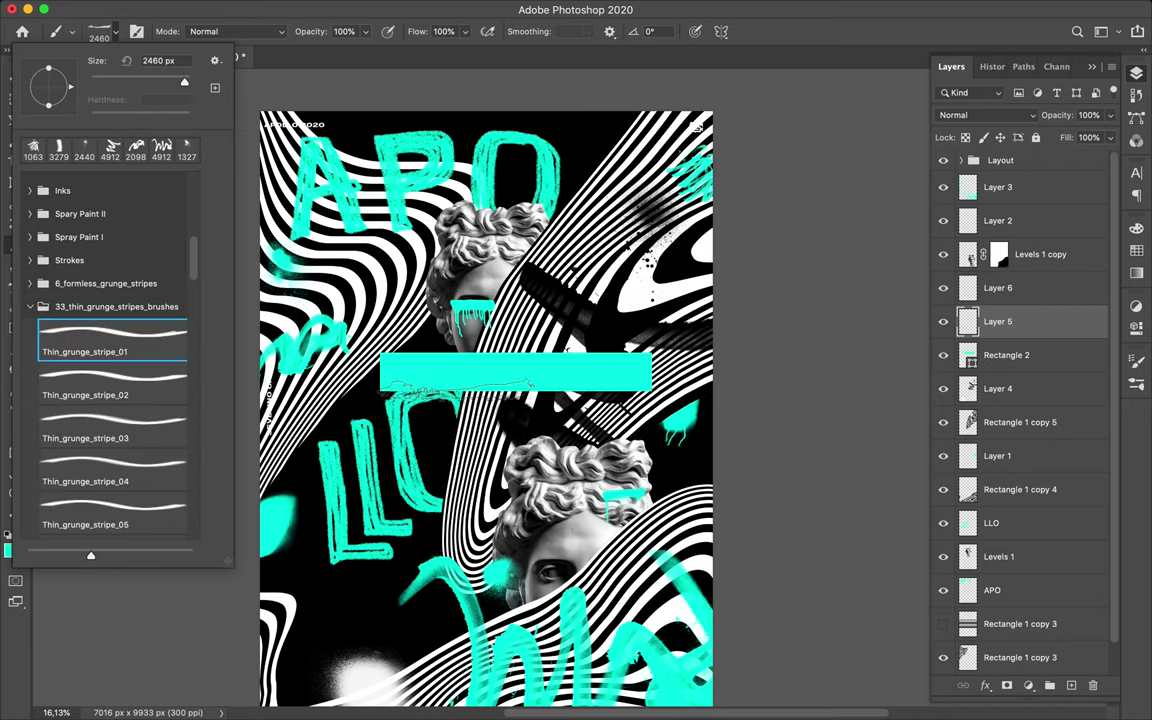
pyautogui.click(455, 390)
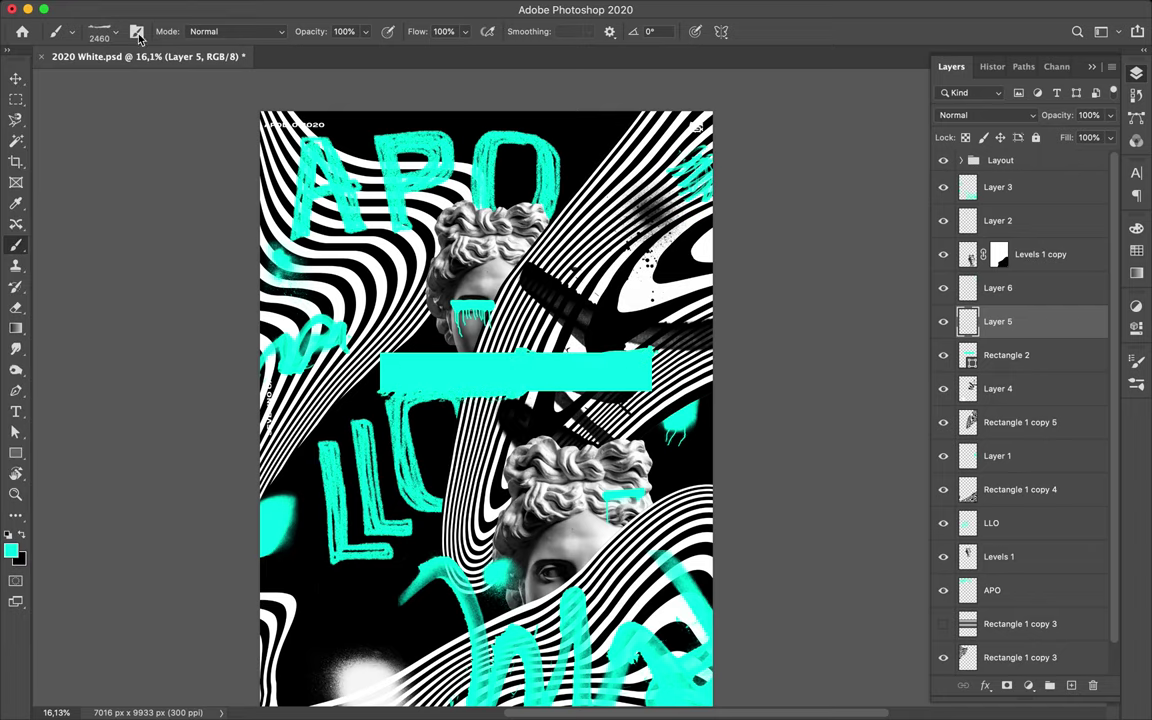
pyautogui.click(100, 31)
pyautogui.click(110, 380)
pyautogui.click(455, 378)
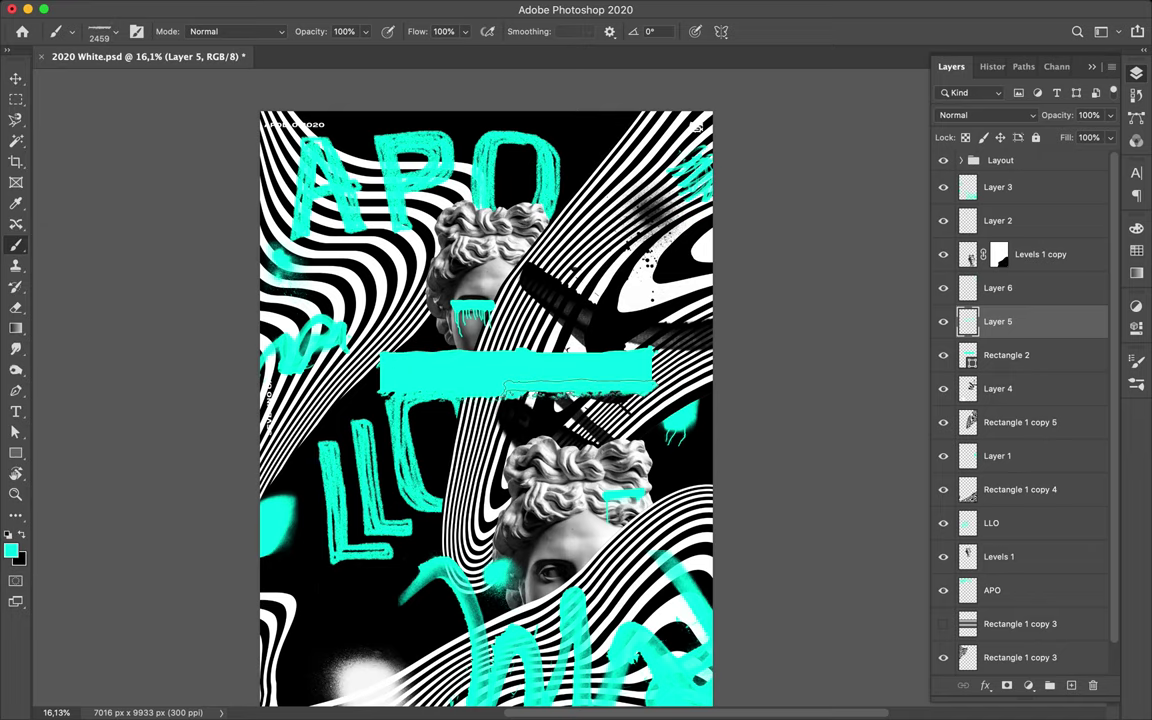
# Step: Add cyan grunge strokes along the bar with Thin_grunge_stripe_03, extending its left edge
pyautogui.click(100, 31)
pyautogui.click(110, 423)
pyautogui.click(455, 378)
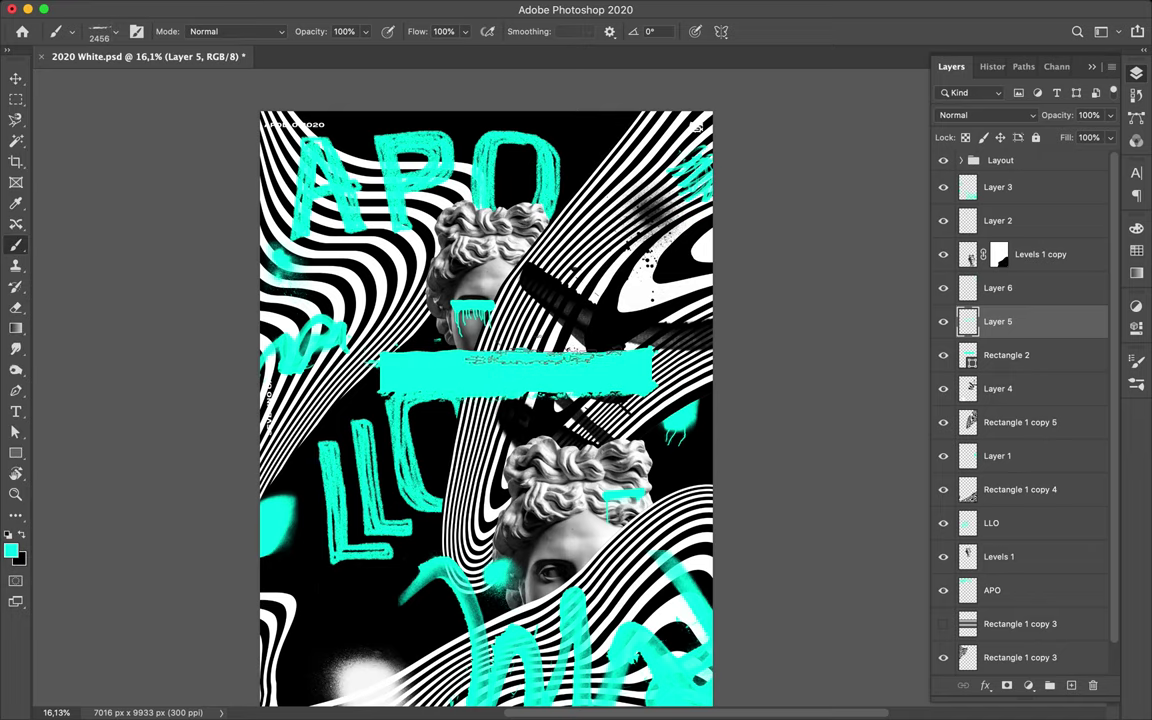
pyautogui.click(100, 31)
pyautogui.click(385, 334)
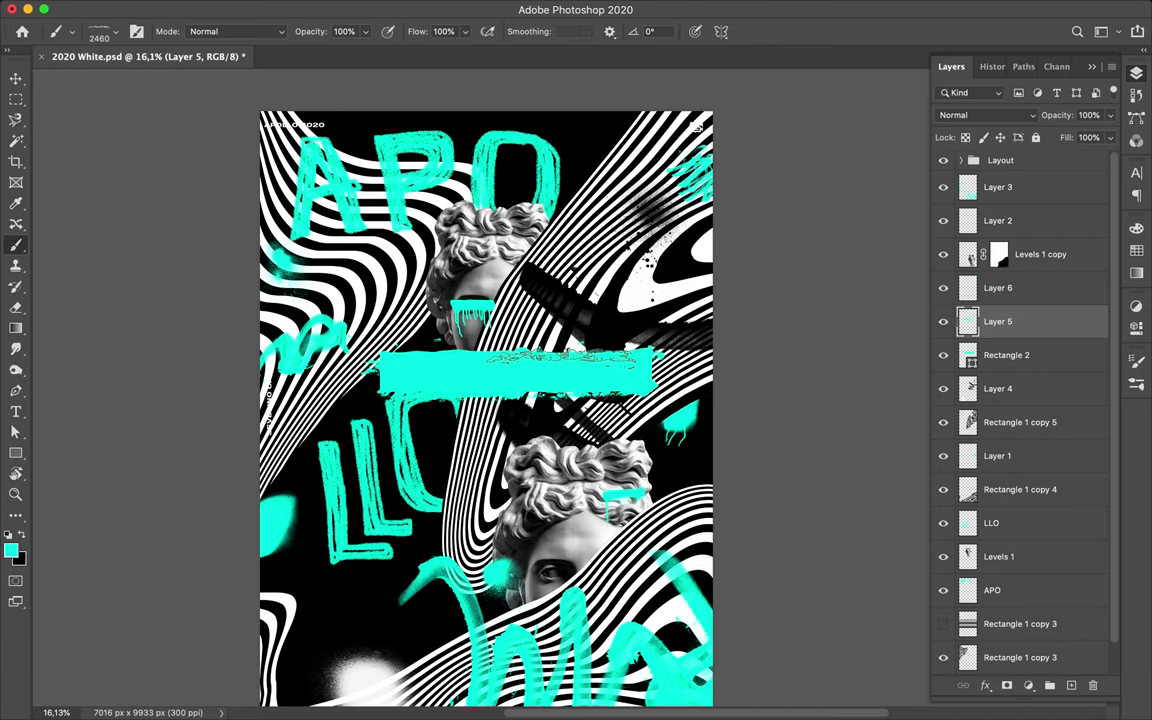
pyautogui.click(116, 36)
pyautogui.click(90, 482)
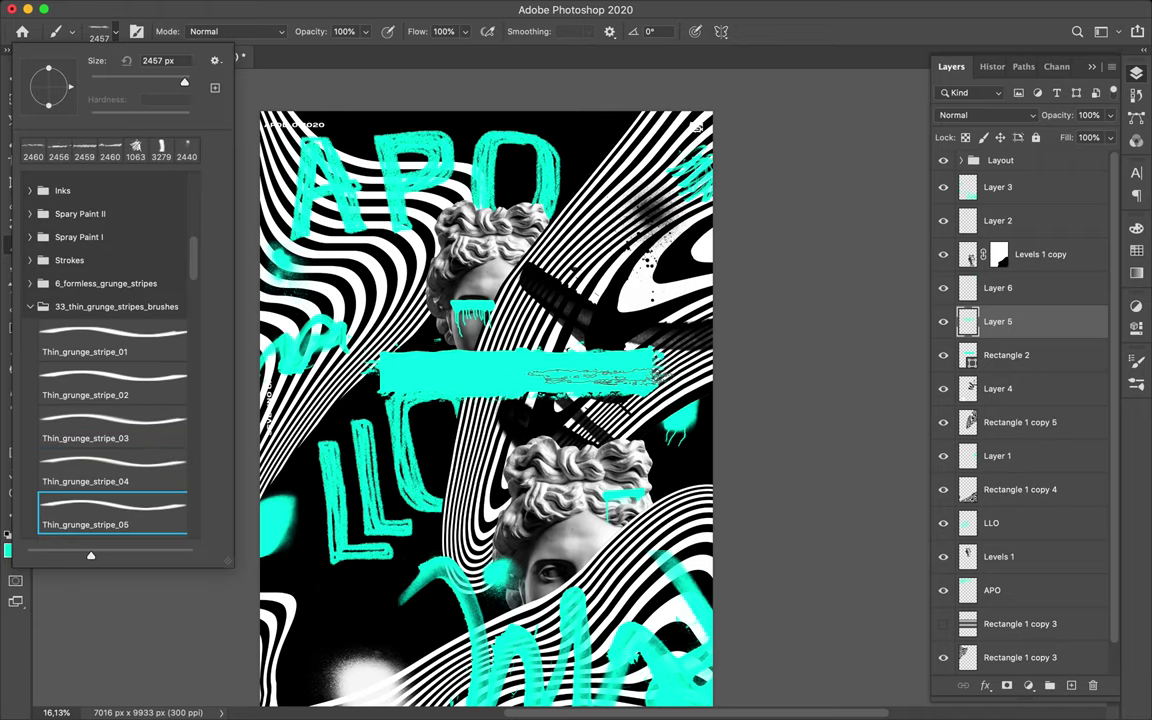
pyautogui.click(384, 338)
# Step: Try Thin_grunge_stripe_06, the next stripe brush, and Thin_grunge_stripe_07
pyautogui.click(105, 37)
pyautogui.scroll(-3, 90, 400)
pyautogui.click(90, 391)
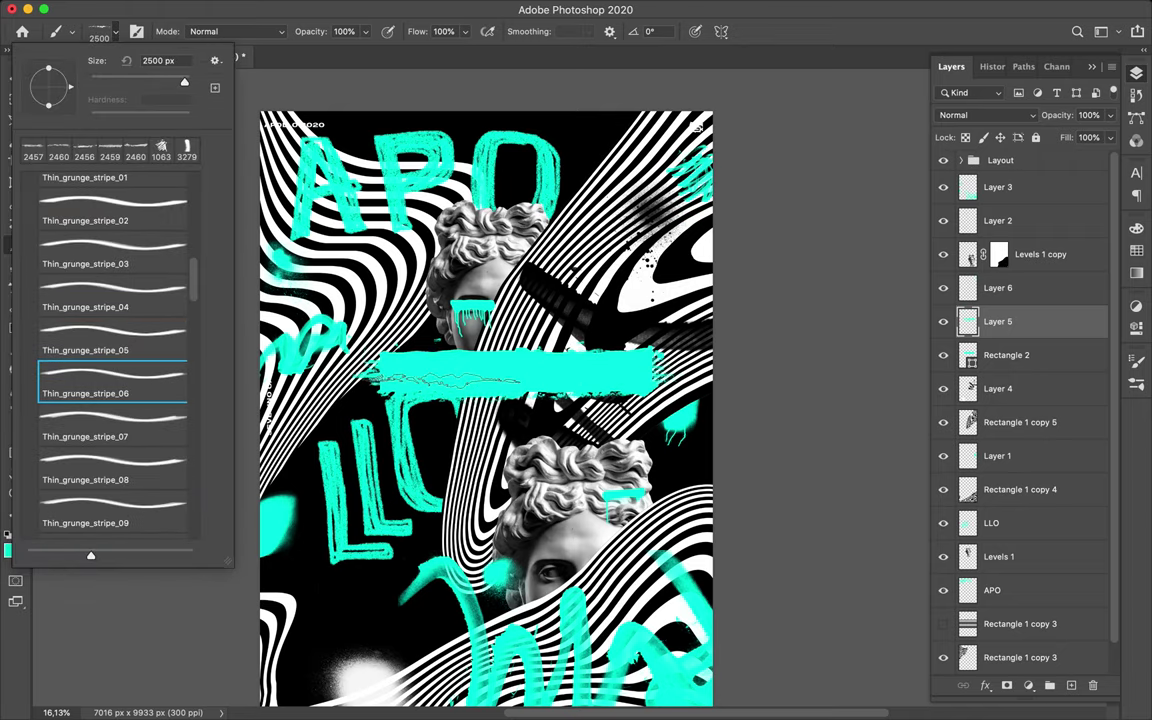
pyautogui.press('Return')
pyautogui.click(105, 37)
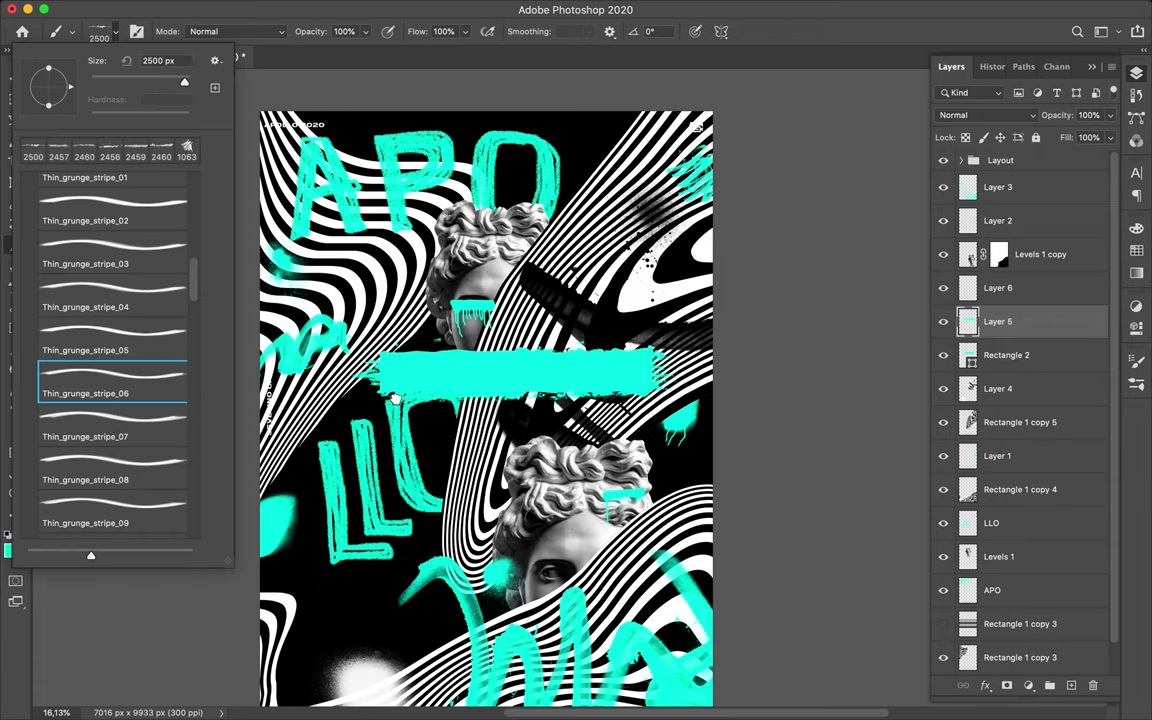
pyautogui.click(100, 398)
pyautogui.press('Return')
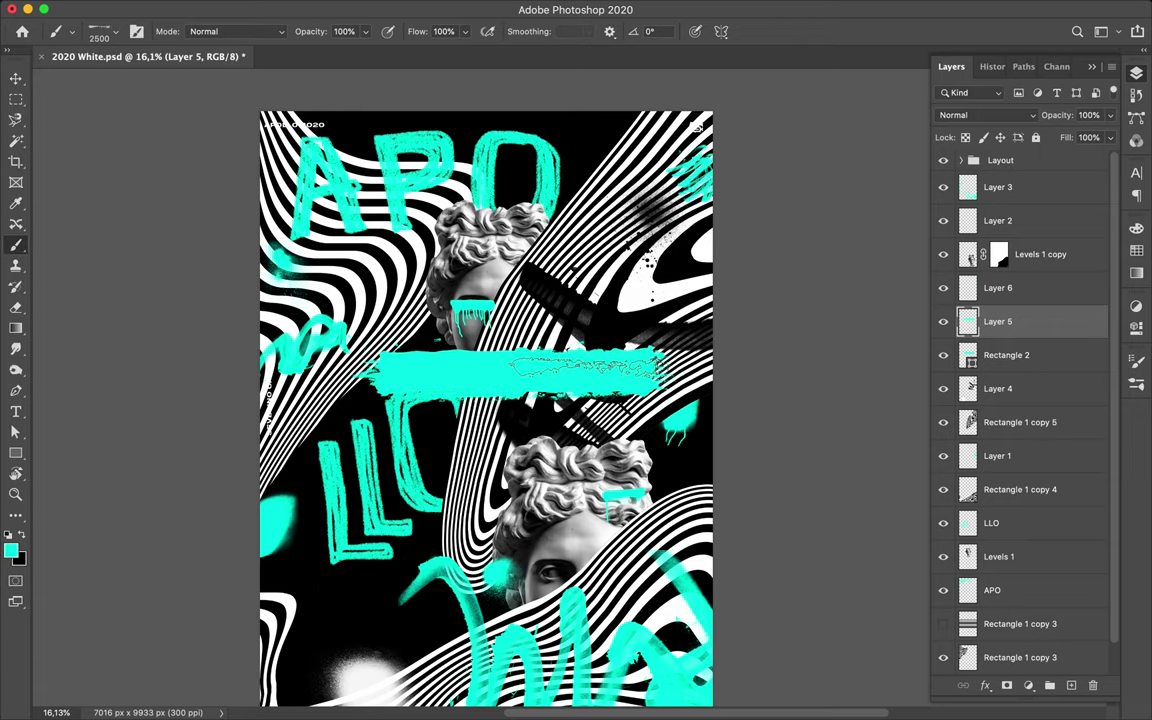
pyautogui.click(105, 37)
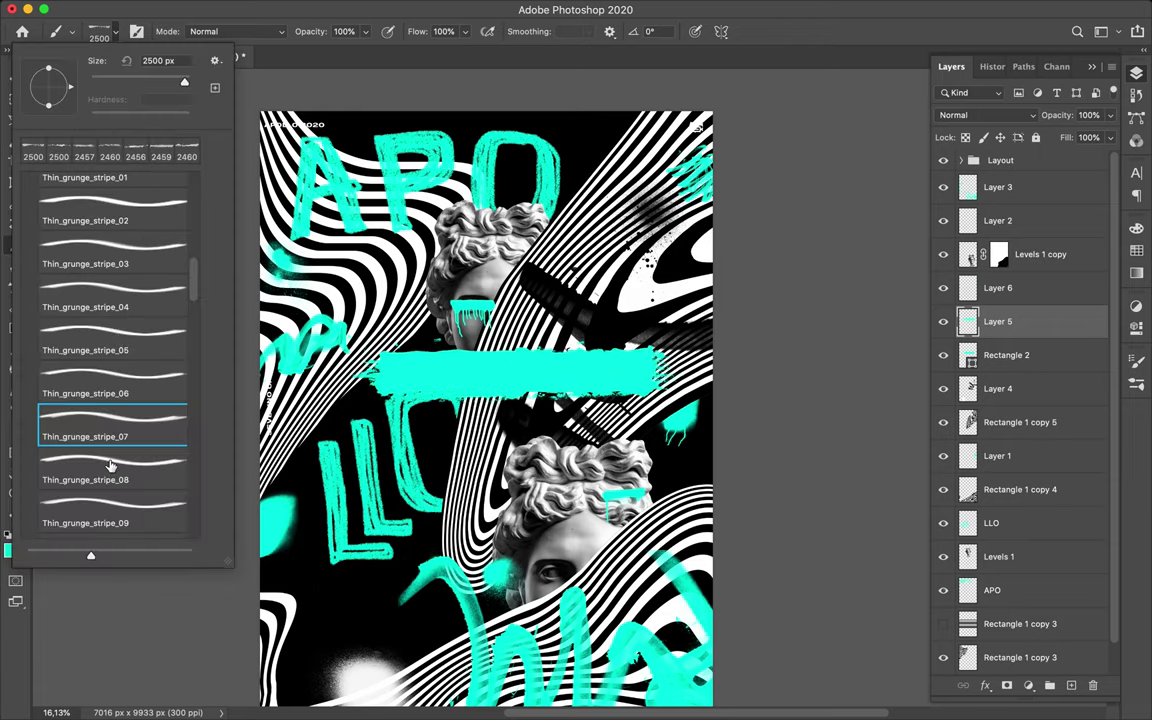
pyautogui.click(100, 432)
pyautogui.press('Return')
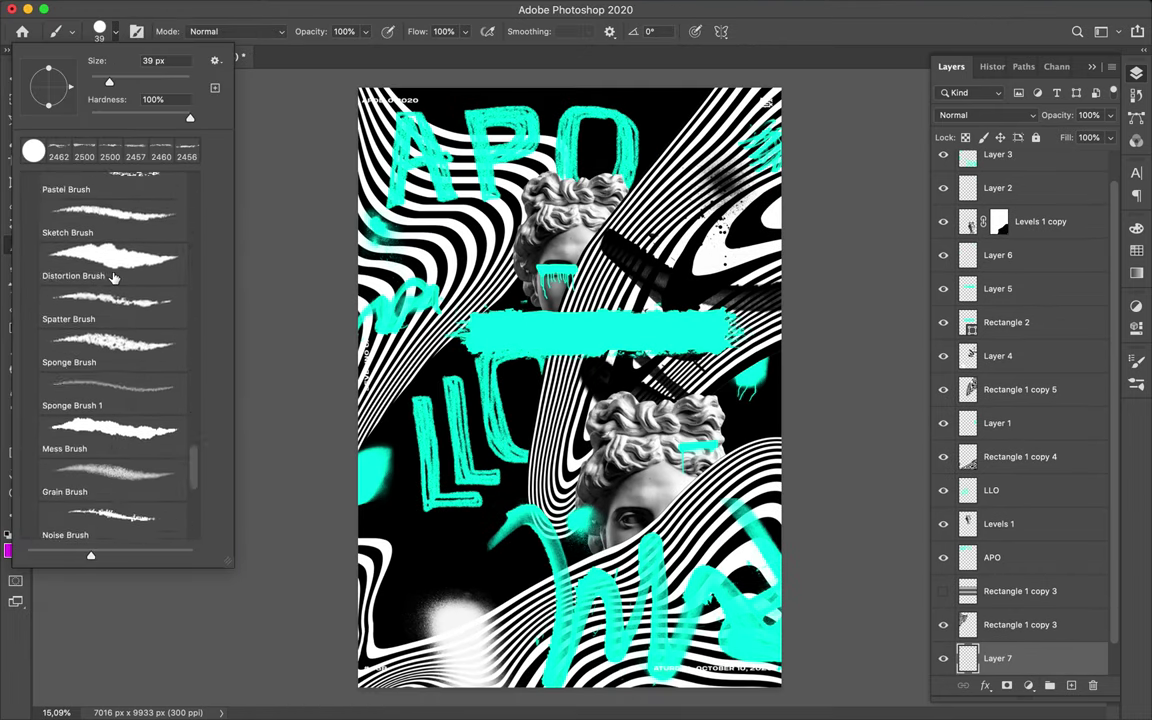
# Step: Try a white formless grunge stripe on the left edge with angle -2040, then undo it
pyautogui.scroll(10, 113, 278)
pyautogui.scroll(5, 100, 300)
pyautogui.scroll(5, 100, 310)
pyautogui.click(90, 308)
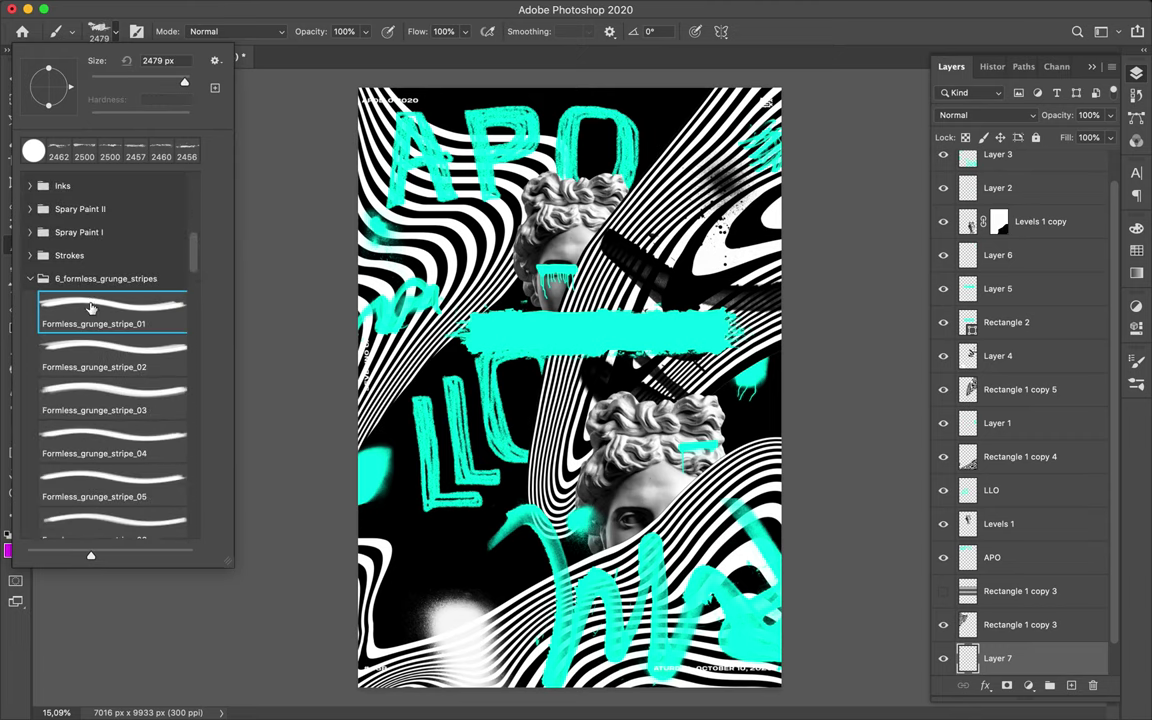
pyautogui.click(652, 31)
pyautogui.write('-20')
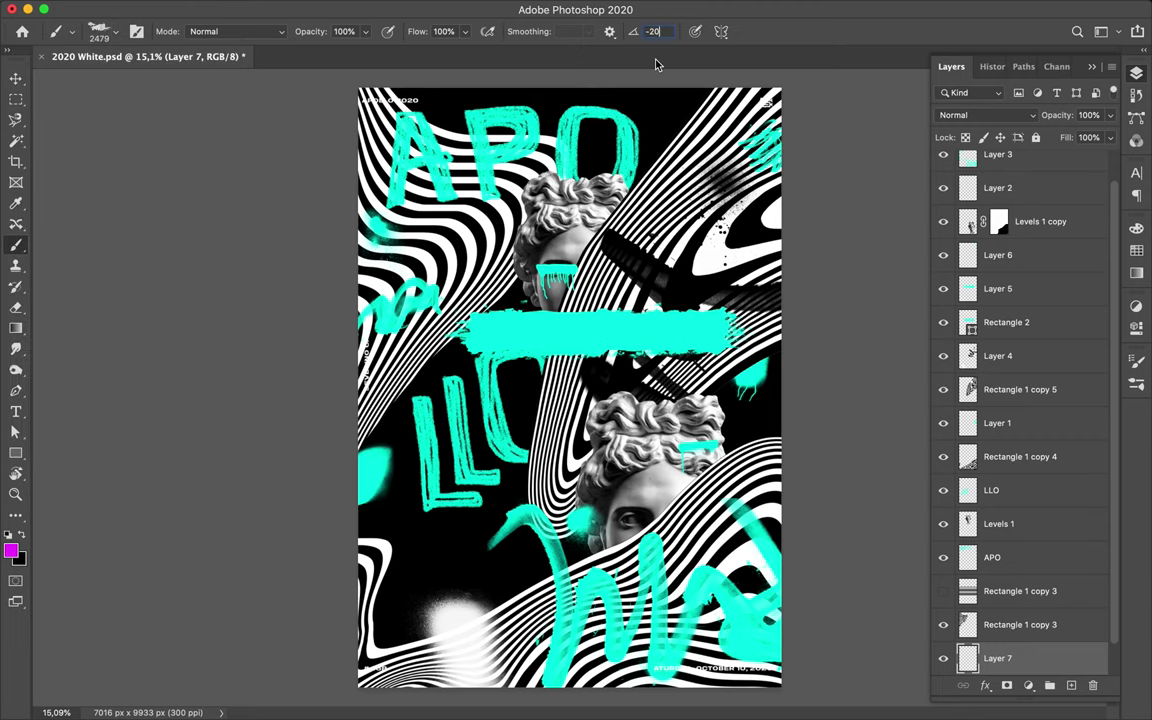
pyautogui.write('40')
pyautogui.press('Return')
pyautogui.press('d')
pyautogui.press('x')
pyautogui.moveTo(320, 400); pyautogui.dragTo(400, 420)
pyautogui.hotkey('ctrl', 'z')
# Step: Stamp a white grunge stripe at the left edge using the second formless stripe brush at -125°
pyautogui.click(97, 31)
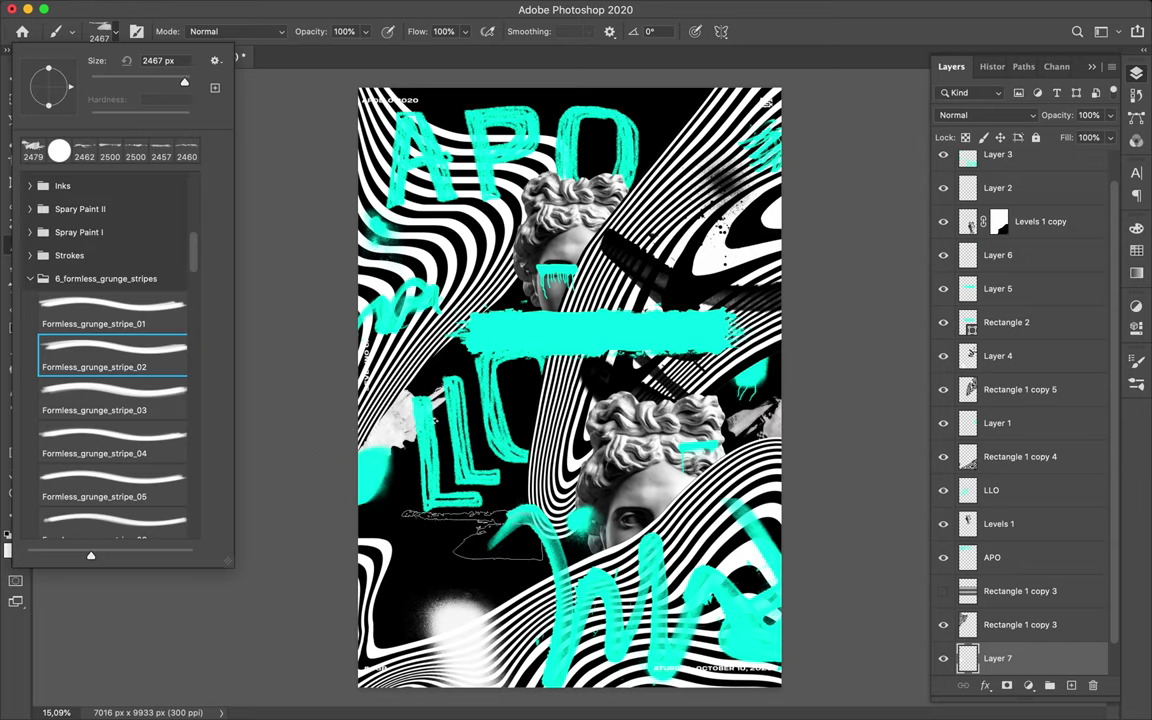
pyautogui.click(652, 31)
pyautogui.write('45')
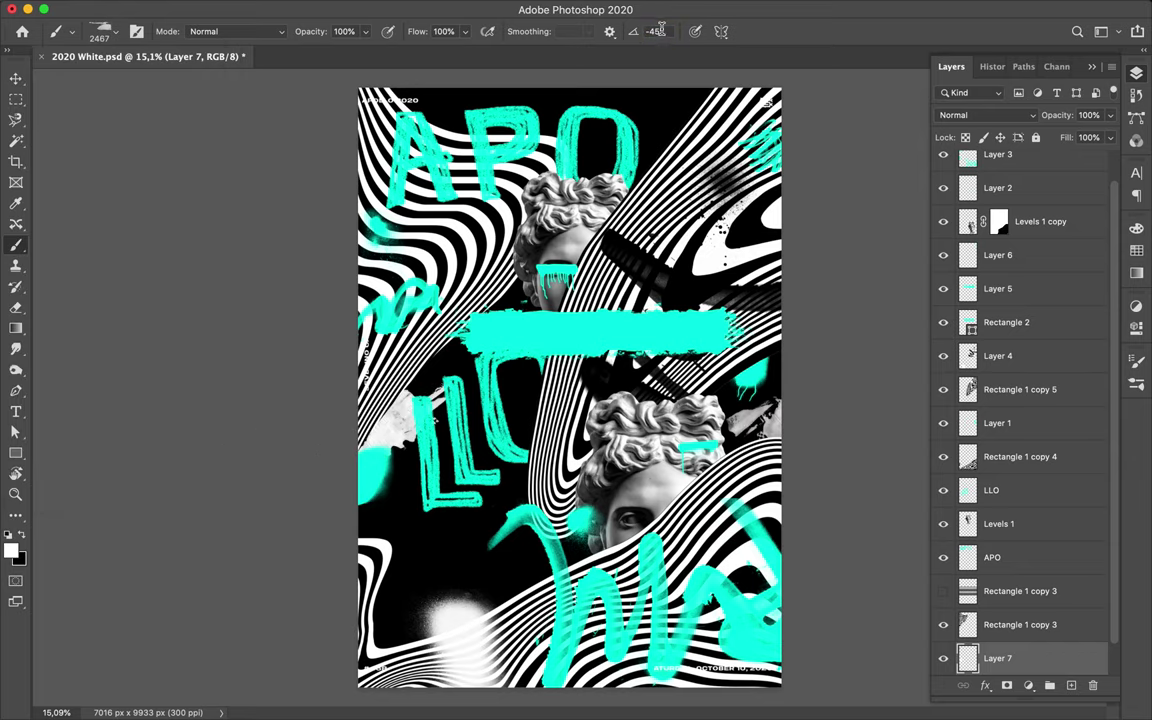
pyautogui.write('-125')
pyautogui.press('Return')
pyautogui.click(413, 463)
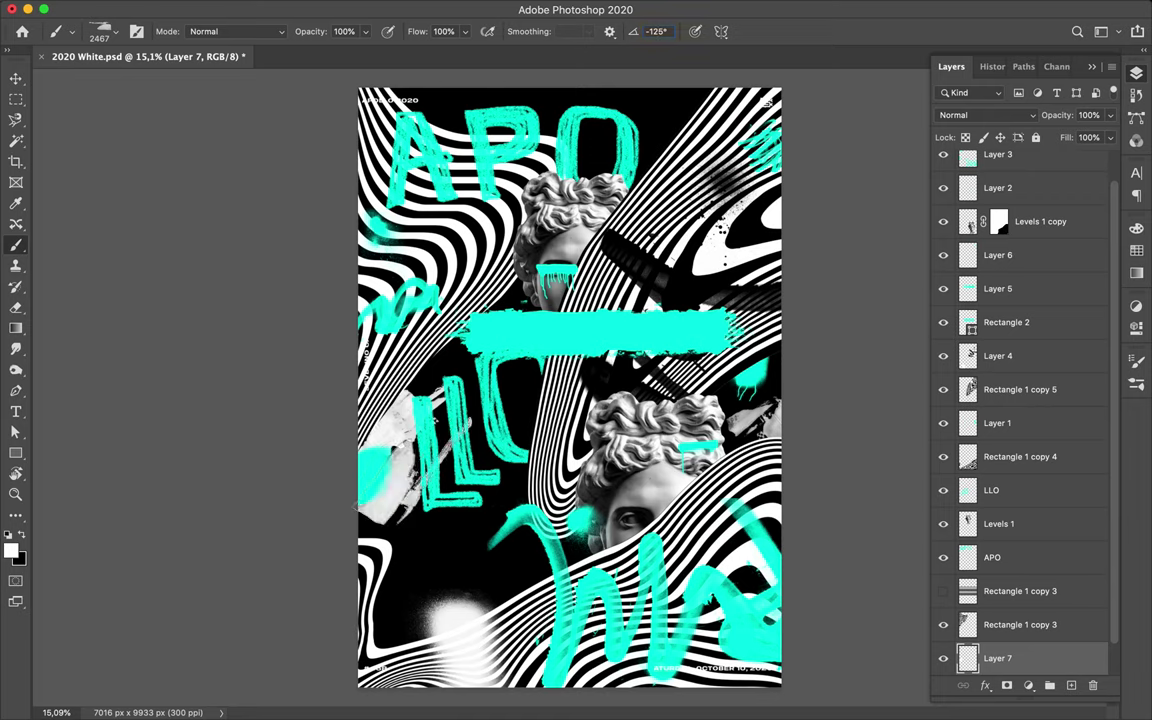
# Step: Stamp grey texture near the top left with the FrenchKiss_GouacheGrungeNo3_01 brush at 35°
pyautogui.click(110, 31)
pyautogui.scroll(5, 110, 400)
pyautogui.click(111, 340)
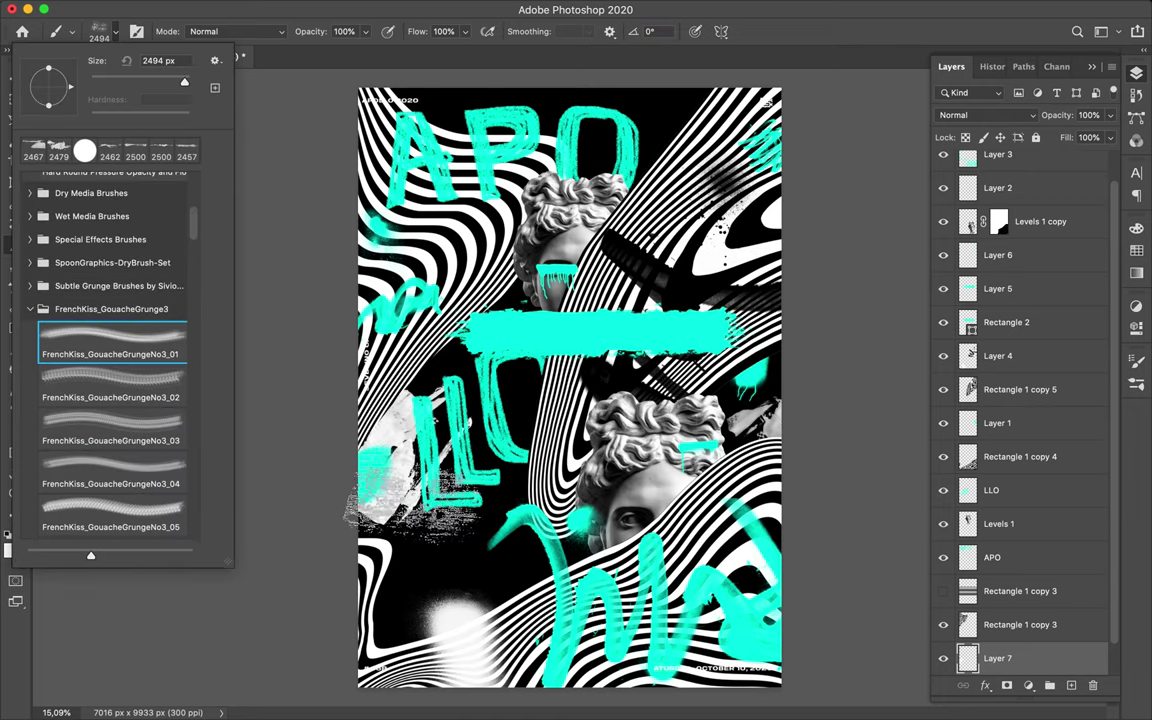
pyautogui.click(650, 31)
pyautogui.write('35')
pyautogui.press('Return')
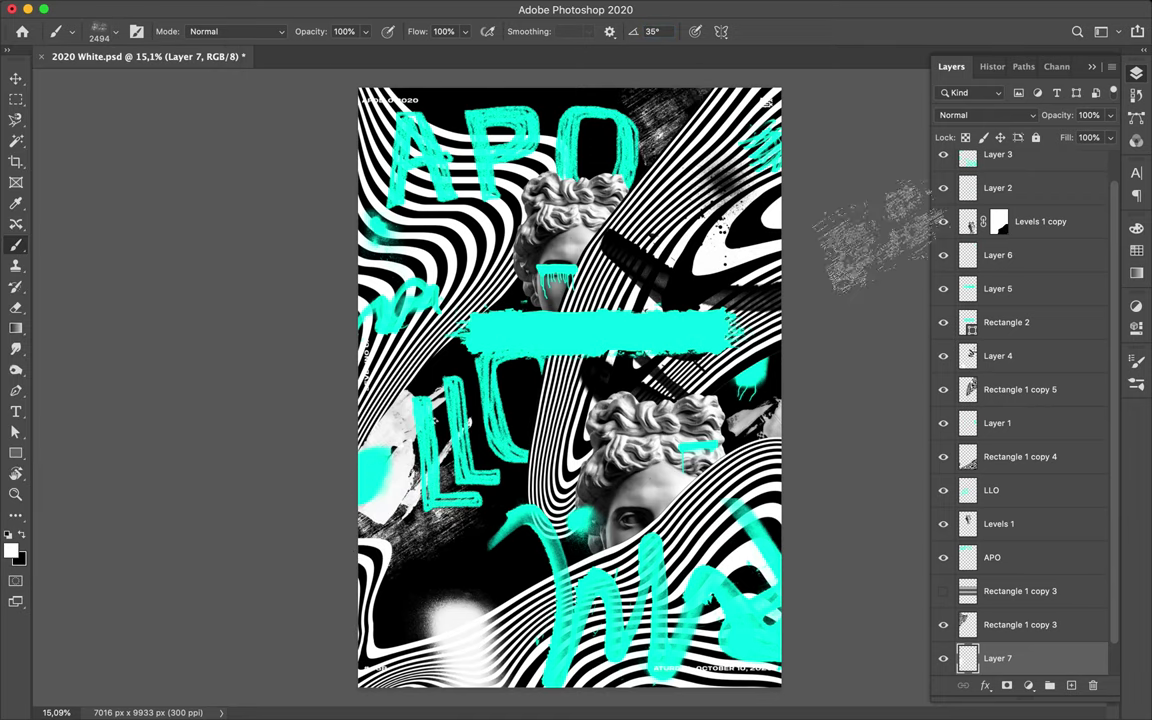
pyautogui.click(99, 31)
# Step: Paint a white DryBrush8 stroke at the lower left on Layer 7
pyautogui.click(12, 550)
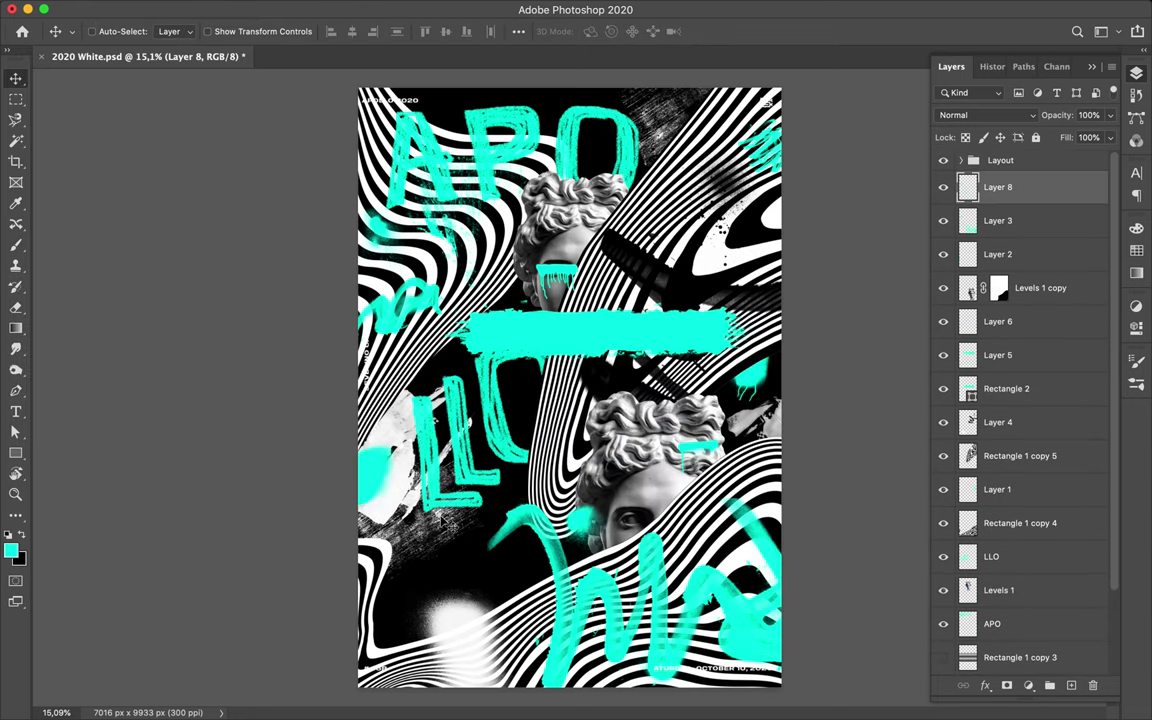
pyautogui.press('b')
pyautogui.click(99, 31)
pyautogui.click(32, 263)
pyautogui.scroll(-4, 110, 350)
pyautogui.click(112, 400)
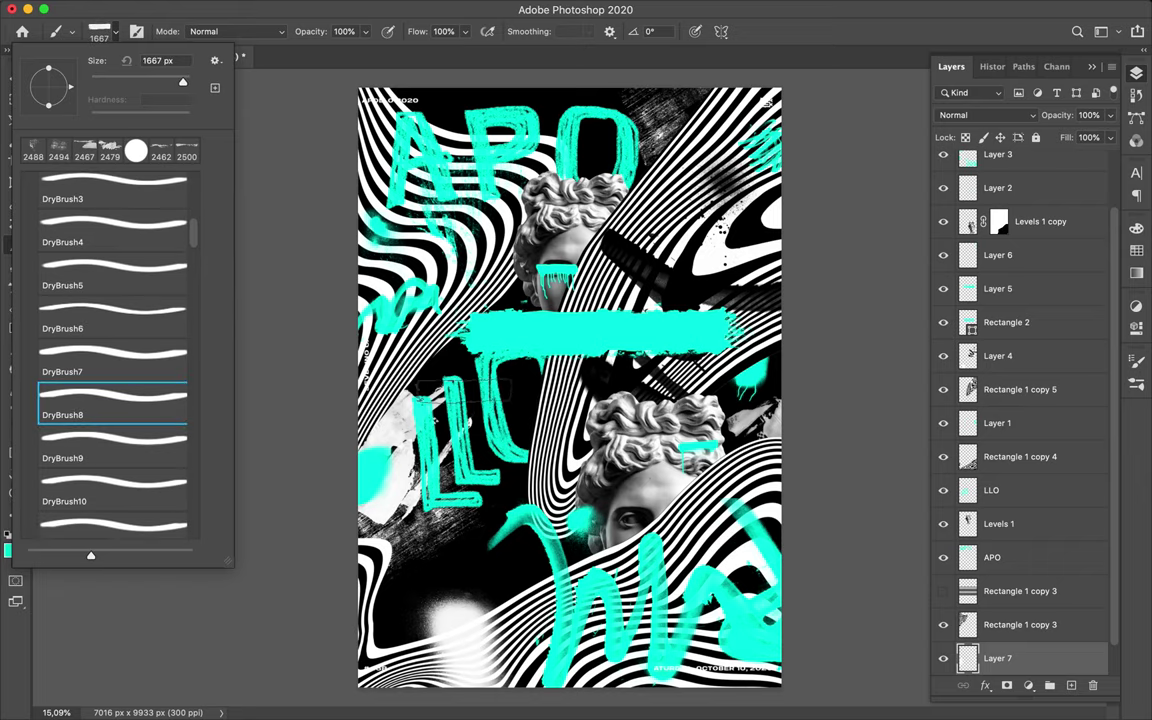
pyautogui.click(368, 518)
pyautogui.press('x')
pyautogui.moveTo(318, 528); pyautogui.dragTo(445, 520)
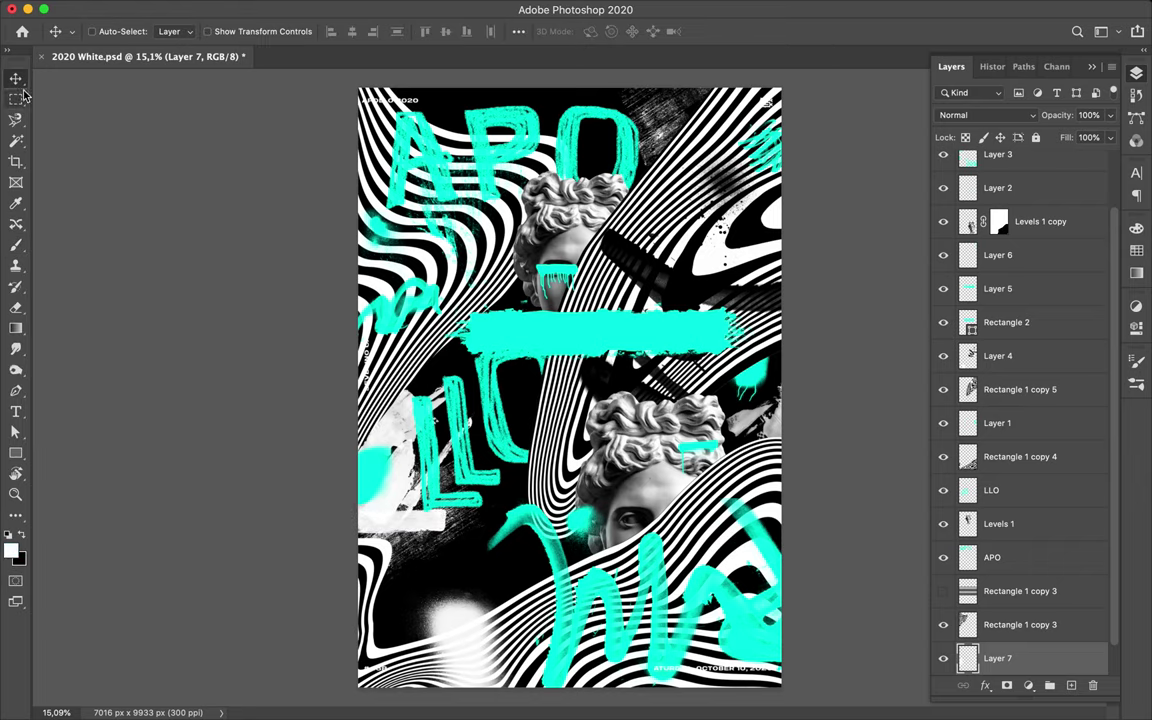
# Step: Bring up the Subtle Grunge brush set in the brush presets
pyautogui.click(103, 31)
pyautogui.scroll(-1, 93, 405)
pyautogui.click(30, 365)
# Step: Try out the Subtle Grunge 3, 4 and 5 brushes in the brush picker
pyautogui.click(90, 409)
pyautogui.click(432, 400)
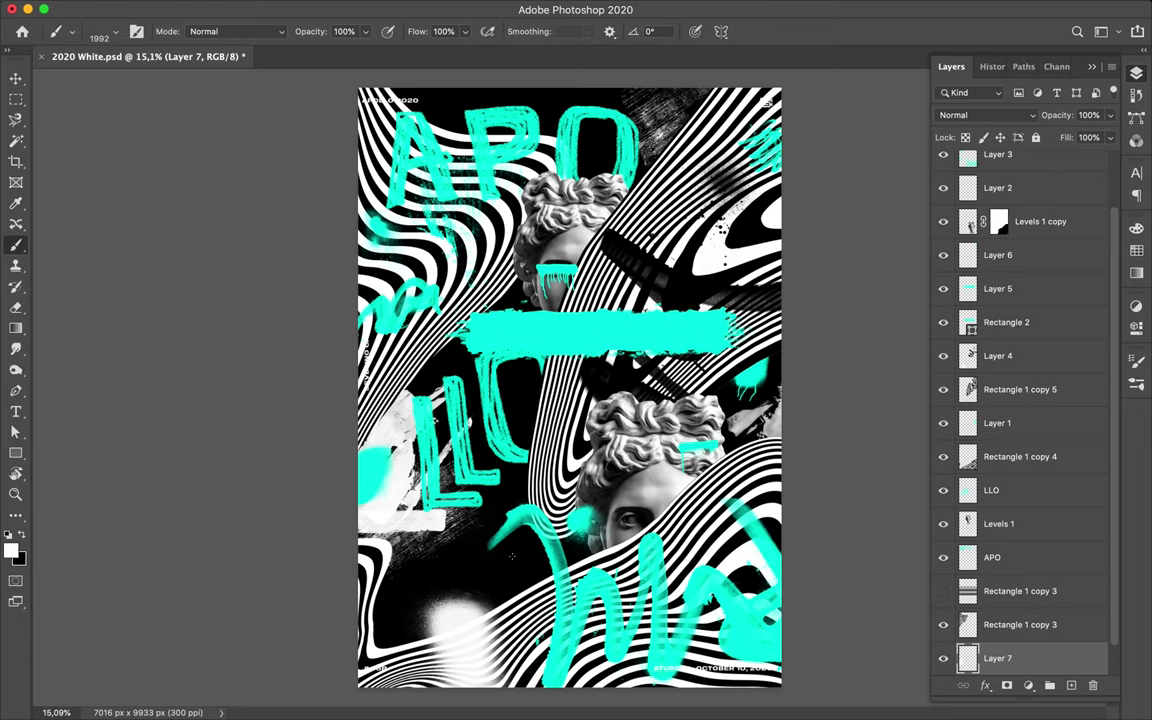
pyautogui.scroll(5, 505, 637)
pyautogui.click(103, 31)
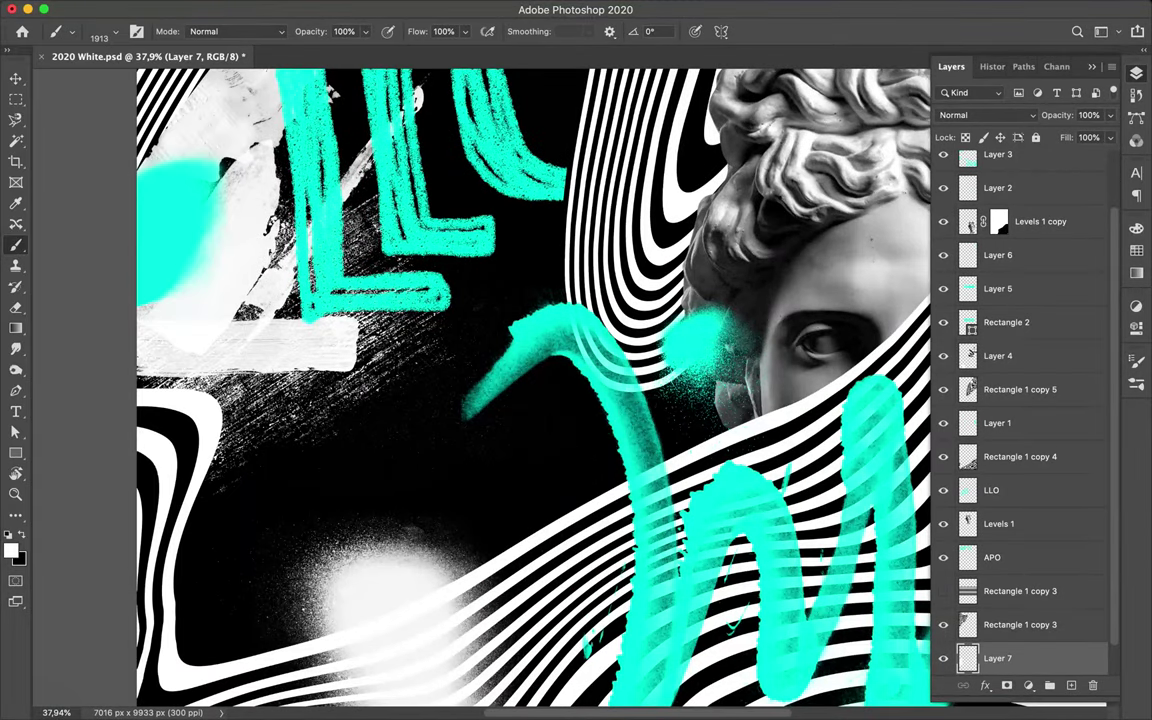
pyautogui.click(117, 488)
pyautogui.click(110, 527)
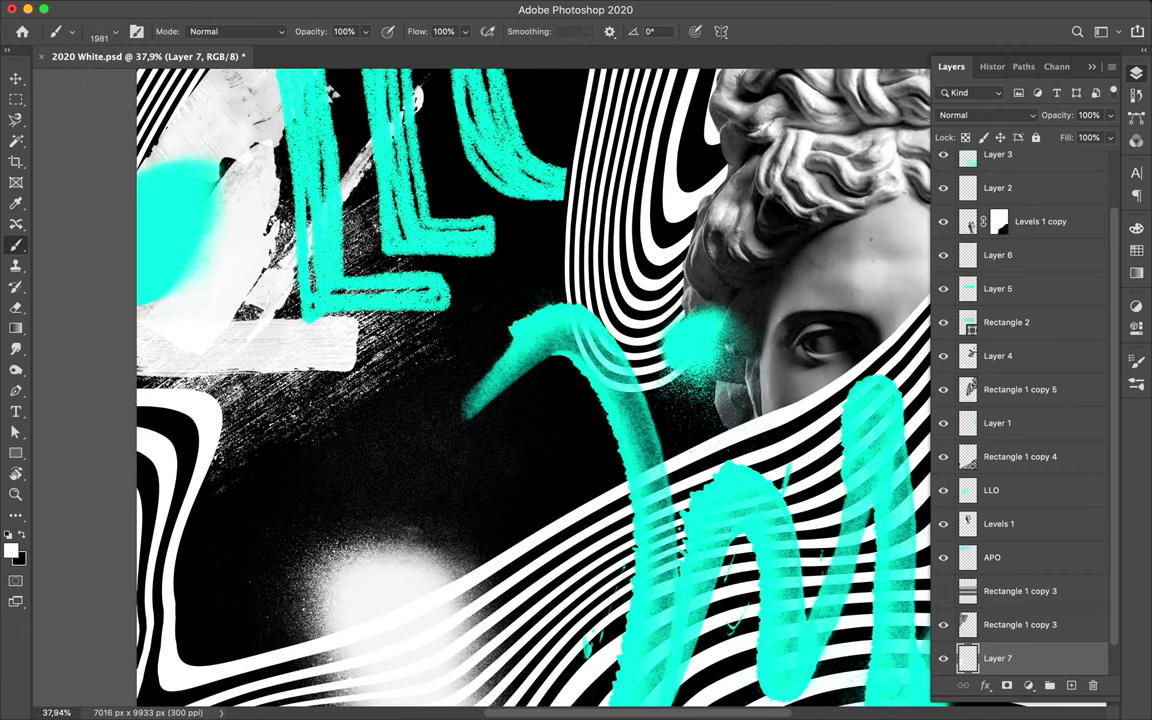
pyautogui.click(110, 360)
pyautogui.click(103, 31)
# Step: Stamp white texture left of the lower bust with grunge brush 4
pyautogui.click(103, 31)
pyautogui.click(110, 411)
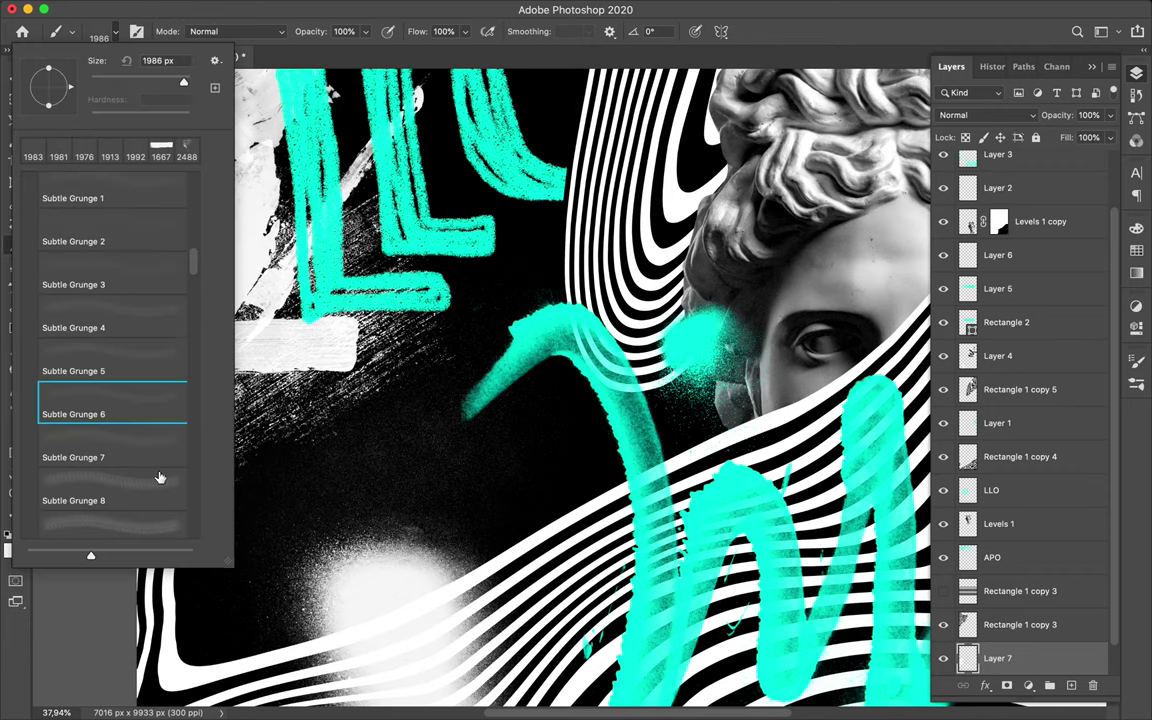
pyautogui.click(103, 31)
pyautogui.click(103, 31)
pyautogui.click(110, 347)
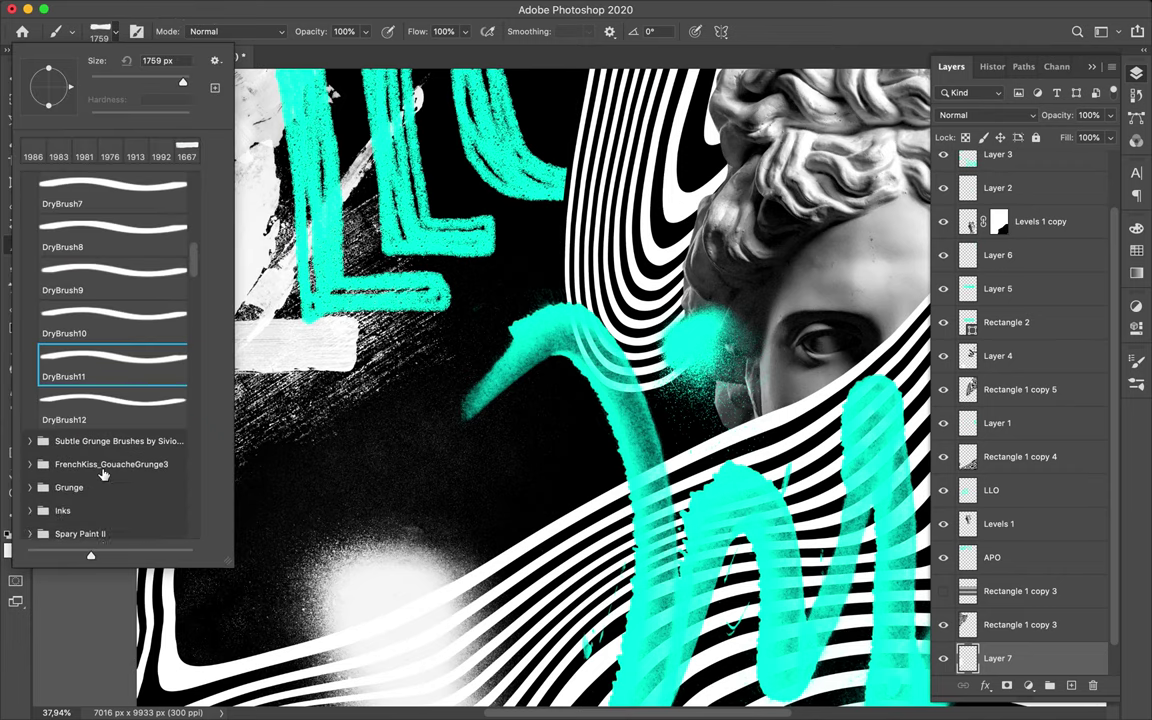
pyautogui.click(69, 369)
pyautogui.scroll(-2, 333, 440)
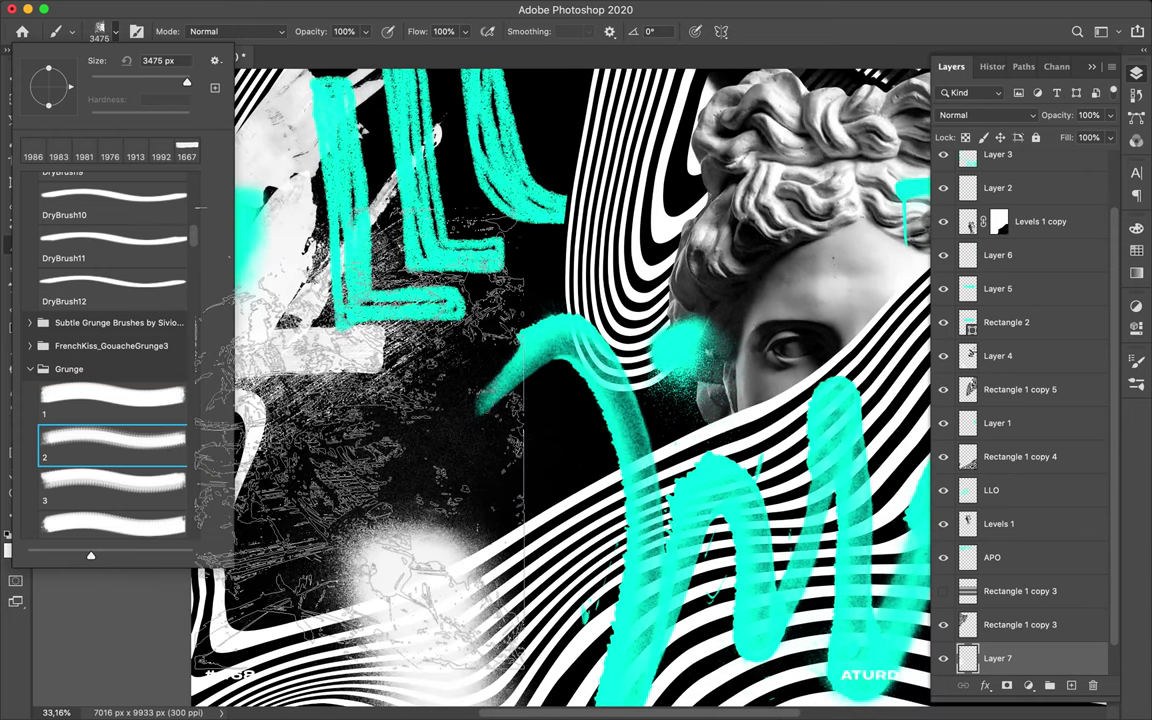
pyautogui.scroll(-2, 110, 400)
pyautogui.click(110, 452)
pyautogui.click(333, 440)
# Step: Stamp more white grunge mid-left with a larger grunge brush, then fit the poster on screen
pyautogui.click(103, 31)
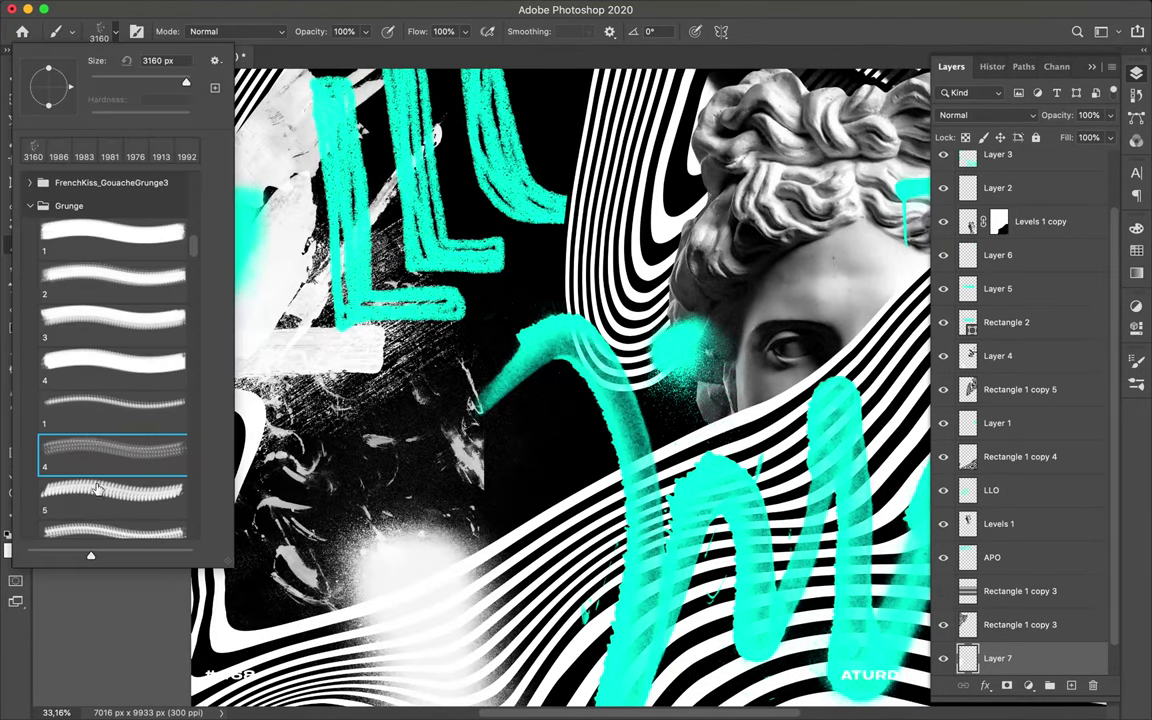
pyautogui.click(110, 490)
pyautogui.click(103, 31)
pyautogui.click(103, 31)
pyautogui.click(110, 321)
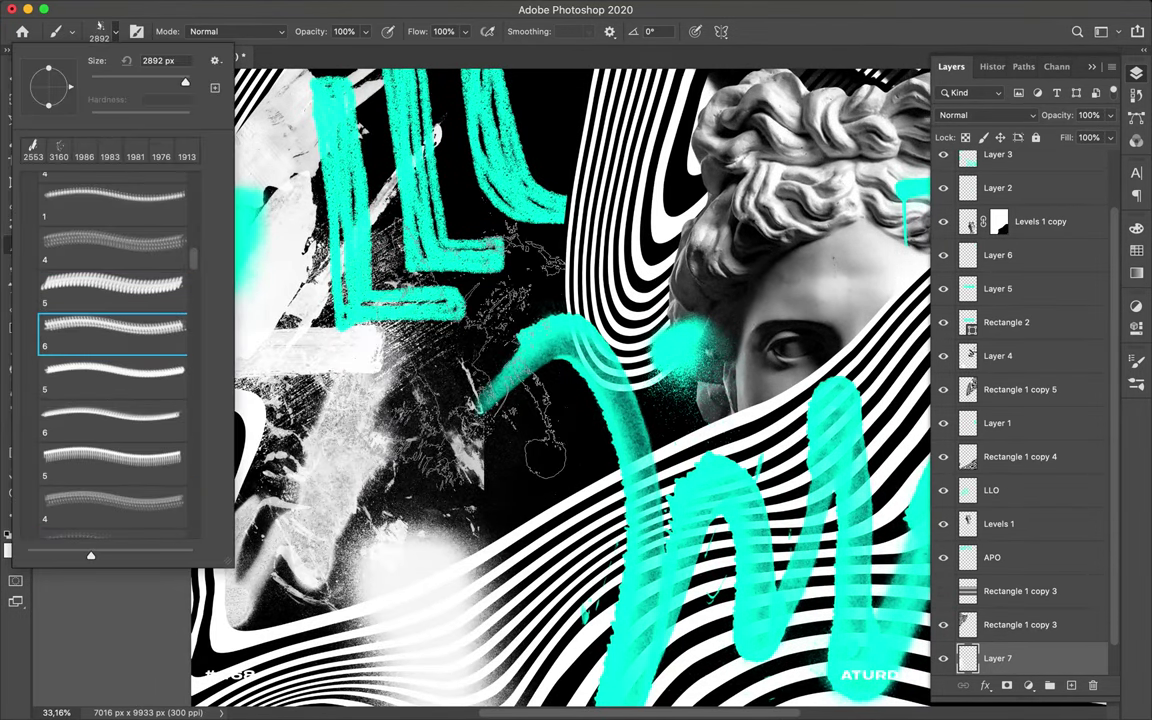
pyautogui.click(440, 300)
pyautogui.hotkey('ctrl', '0')
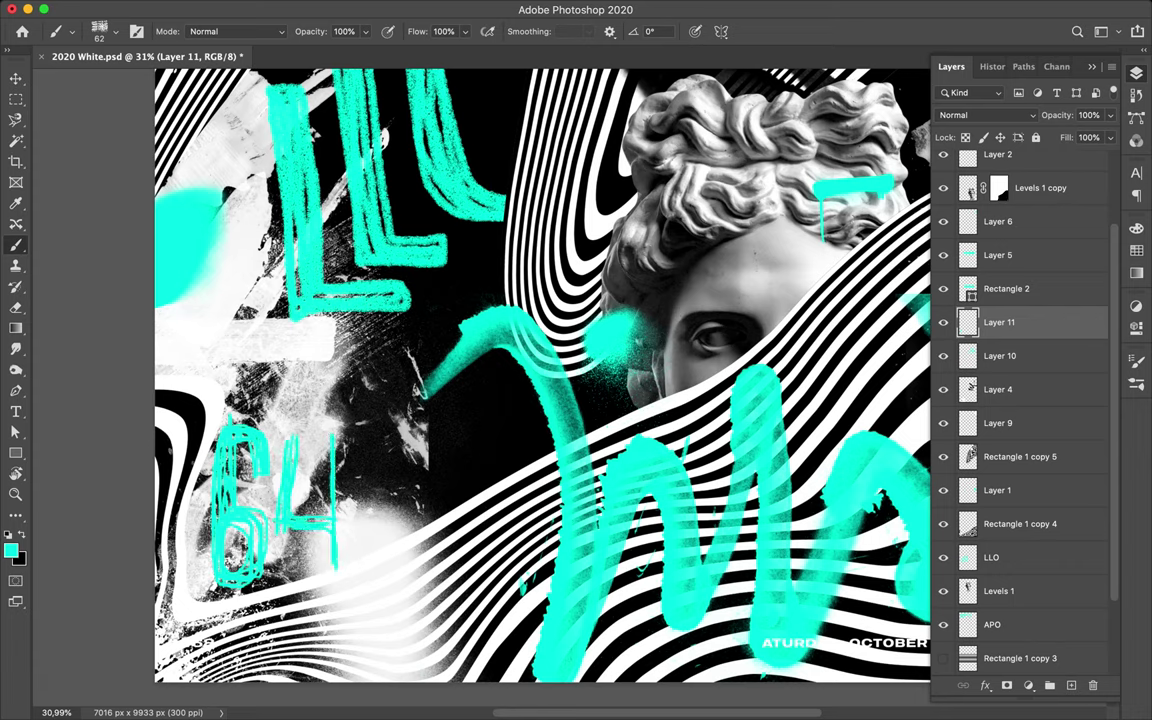
# Step: Draw the teal stroke of the handwritten 4 in 649 at the lower left
pyautogui.moveTo(340, 424); pyautogui.dragTo(342, 564)
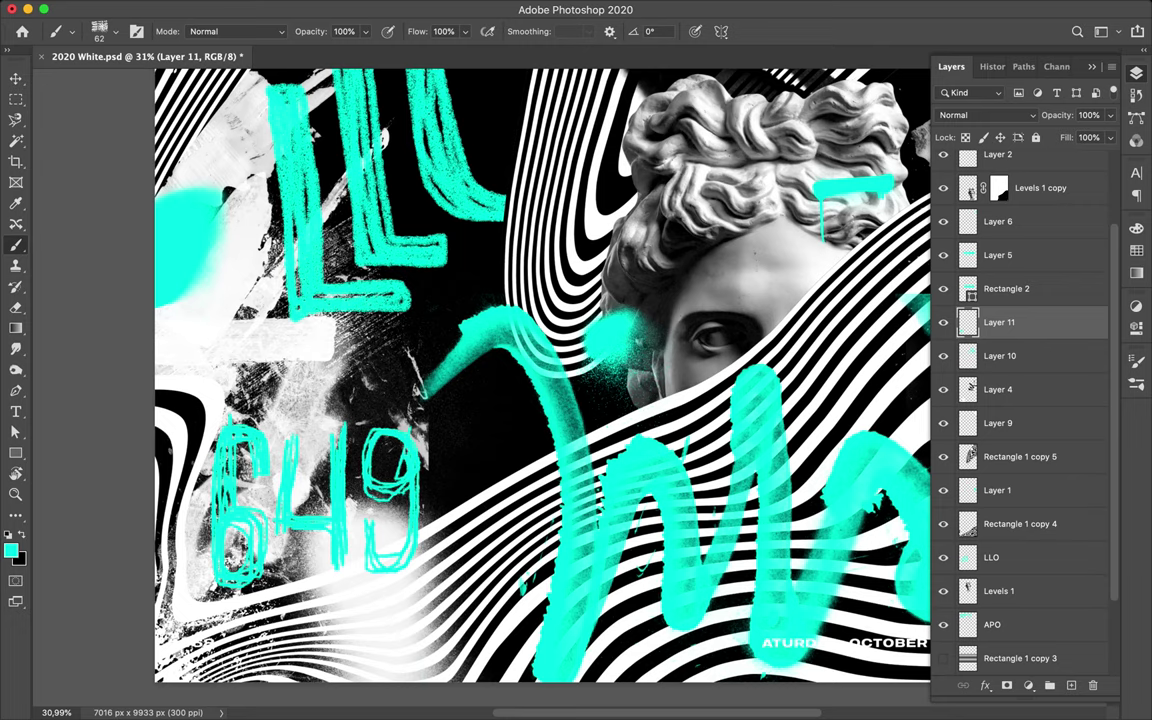
pyautogui.scroll(-5, 540, 400)
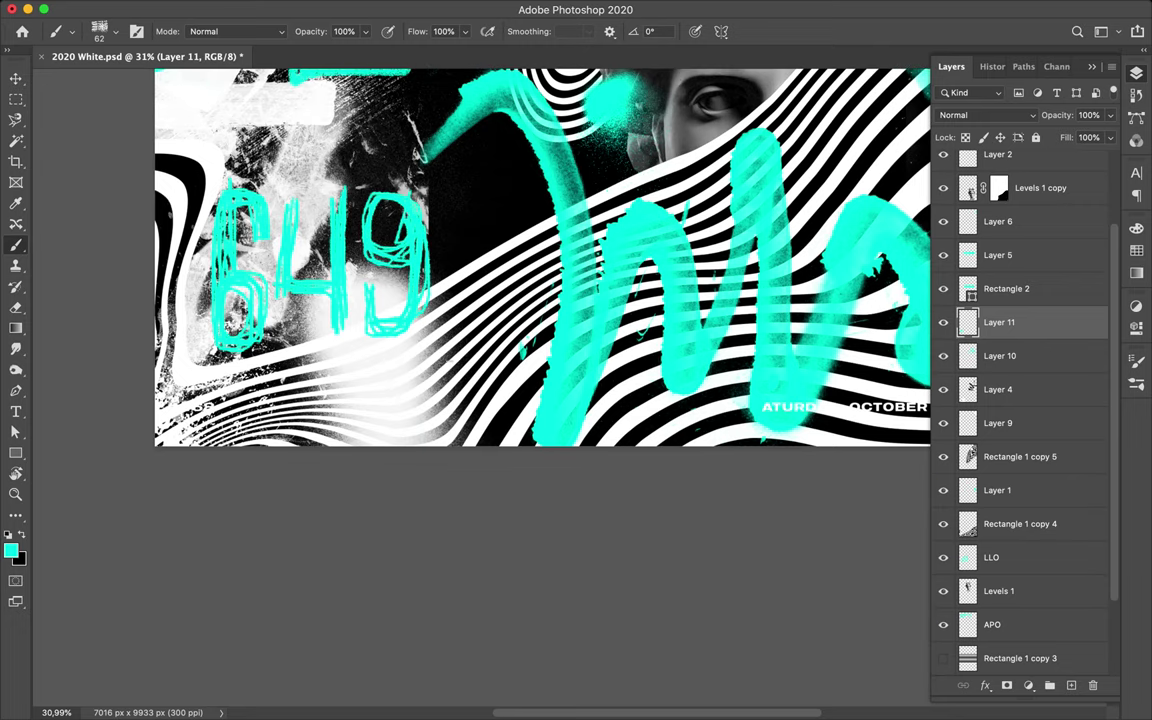
pyautogui.scroll(5, 330, 354)
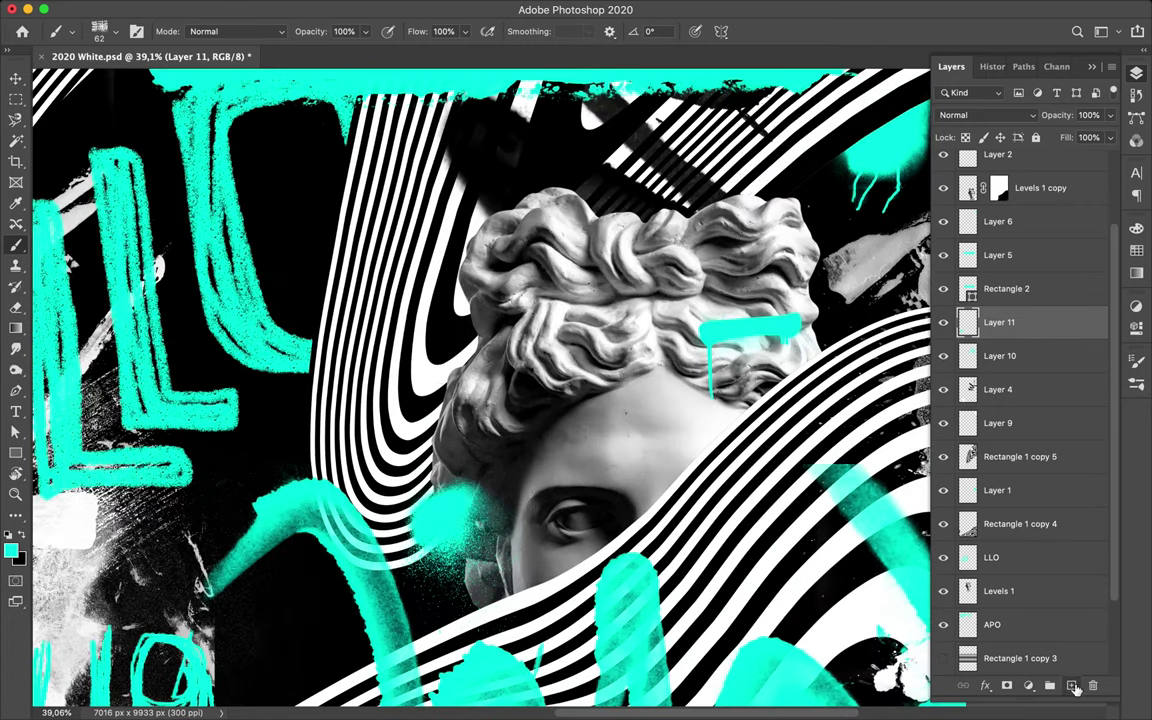
# Step: Add Layer 12 higher in the layer stack, select Layer 8, and save the document
pyautogui.click(1071, 685)
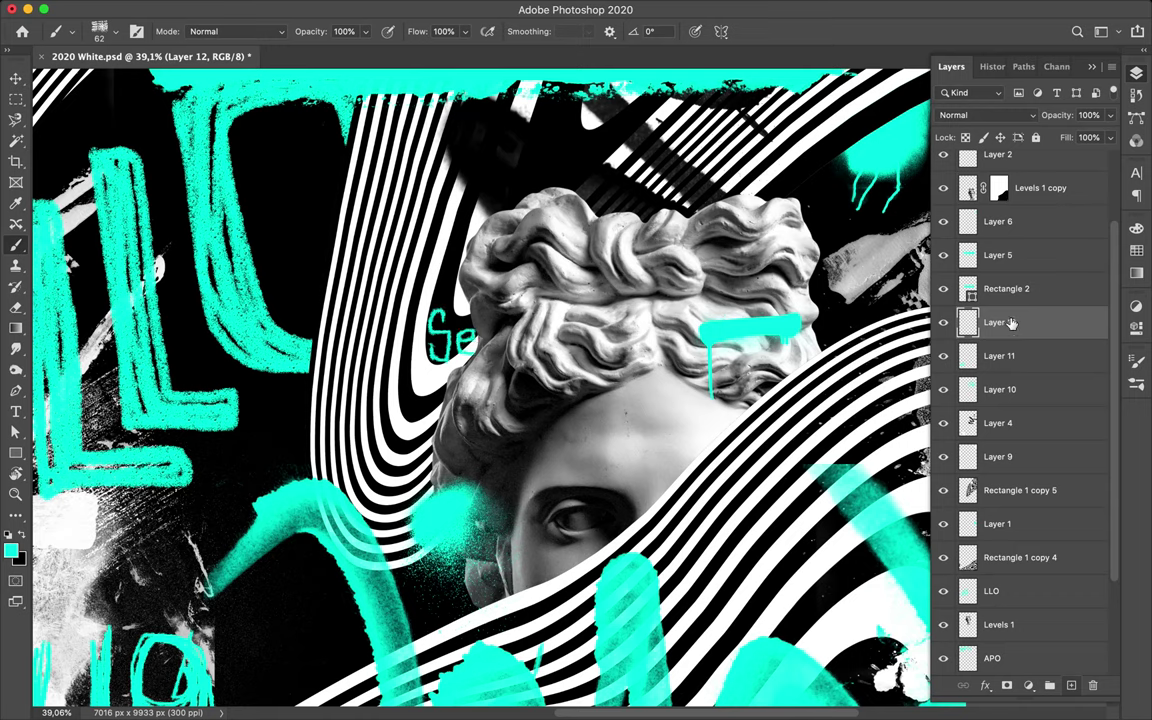
pyautogui.moveTo(1010, 323); pyautogui.dragTo(1005, 172)
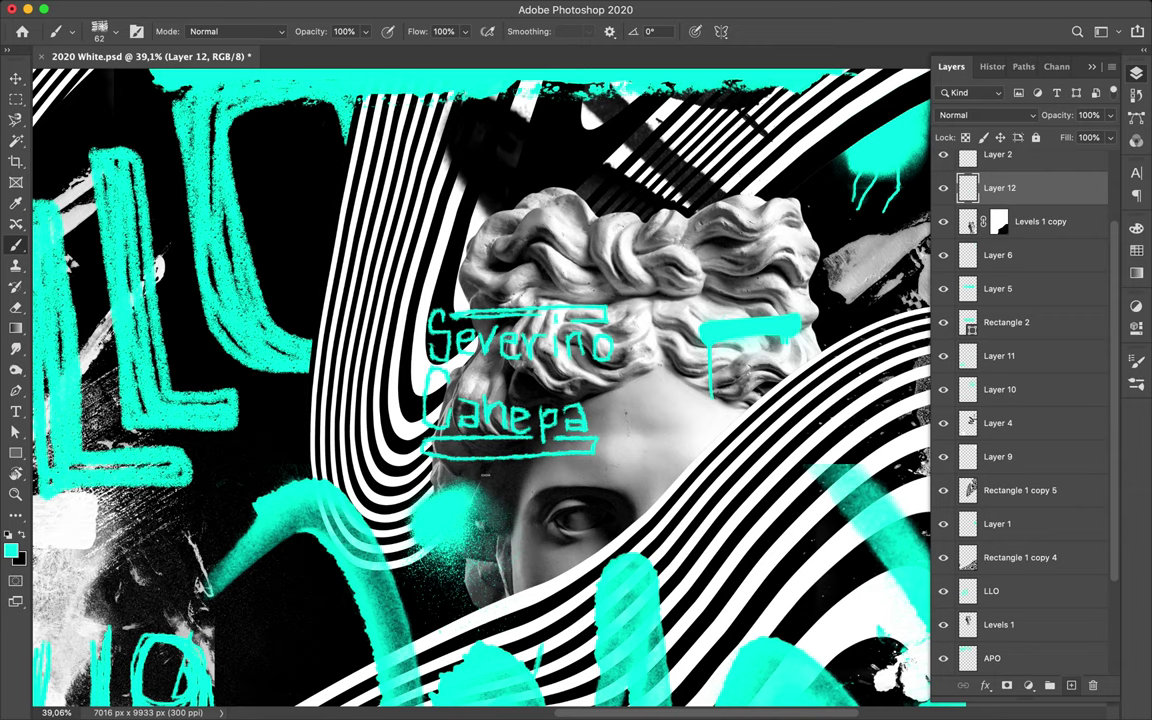
pyautogui.press('super+0')
pyautogui.scroll(3, 1028, 270)
pyautogui.scroll(5, 1028, 270)
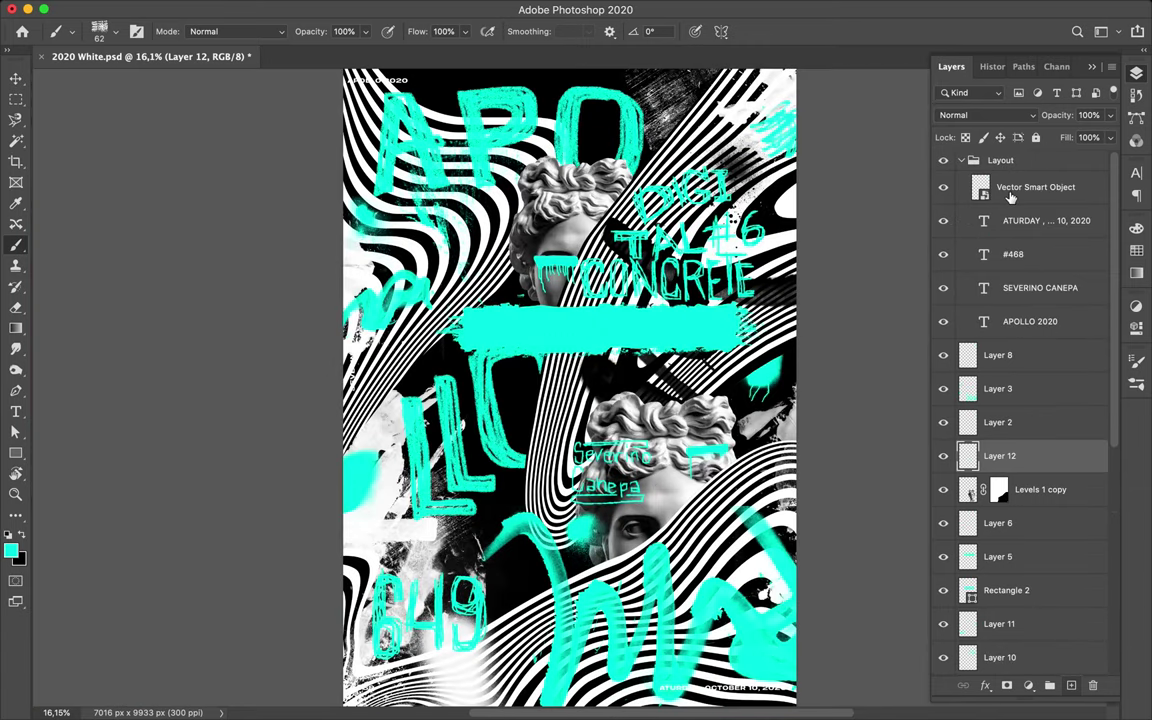
pyautogui.click(1030, 321)
pyautogui.scroll(-3, 1026, 250)
pyautogui.click(1026, 171)
pyautogui.hotkey('ctrl', 's')
# Step: Move the handwritten name up under the APO lettering and view the poster full-screen
pyautogui.press('v')
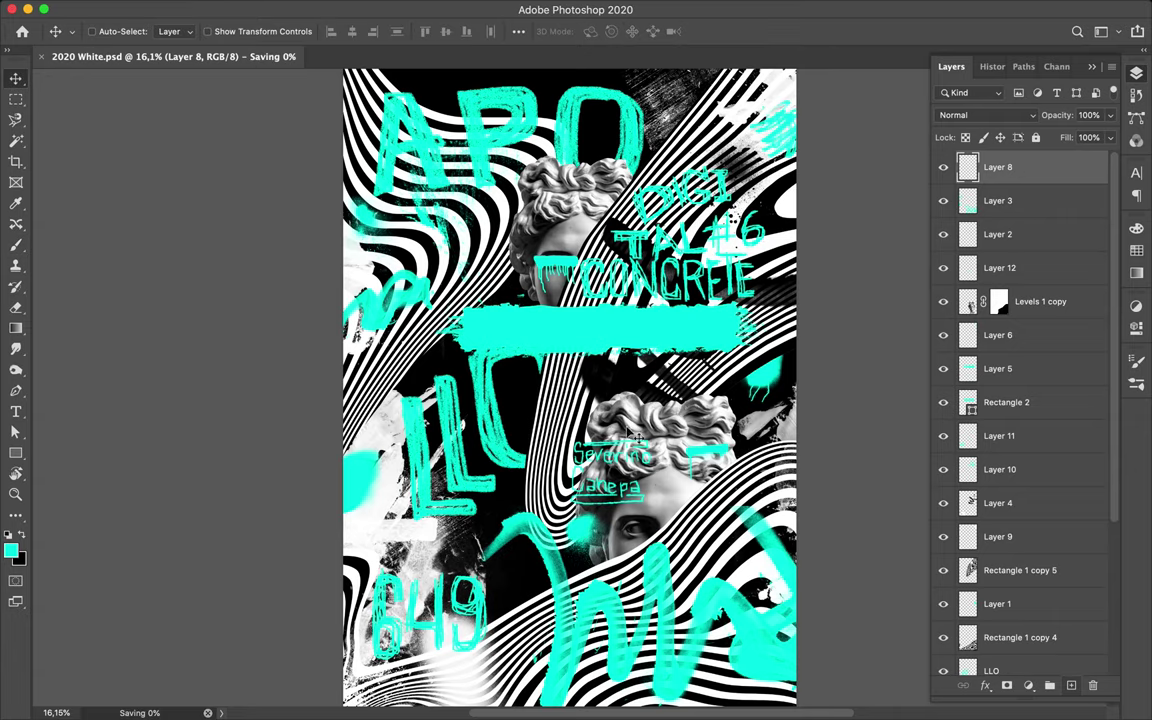
pyautogui.keyDown('ctrl'); pyautogui.click(628, 462); pyautogui.keyUp('ctrl')
pyautogui.moveTo(628, 462); pyautogui.dragTo(495, 232)
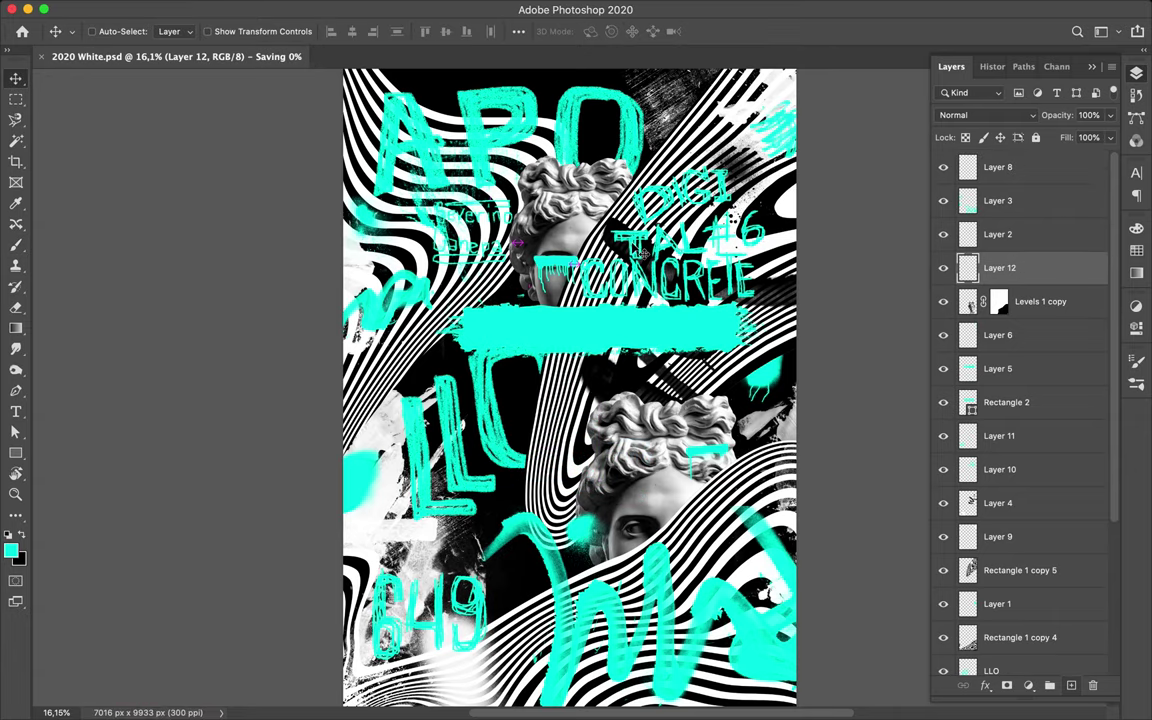
pyautogui.press('f')
pyautogui.press('f')
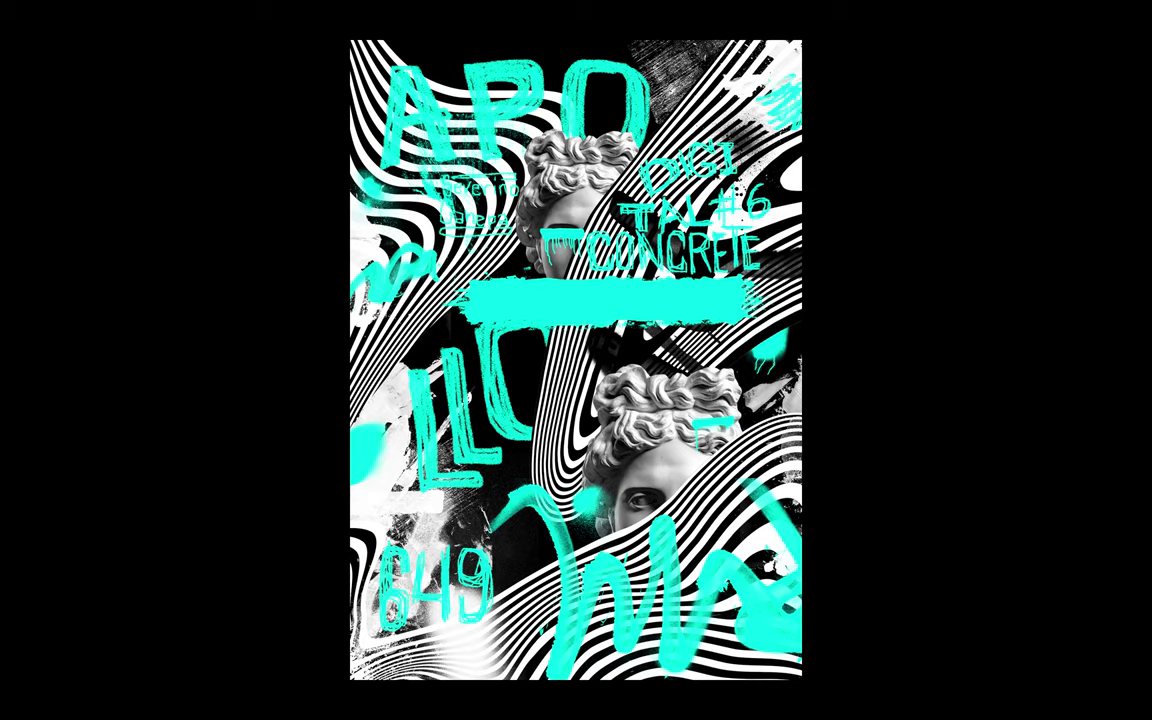